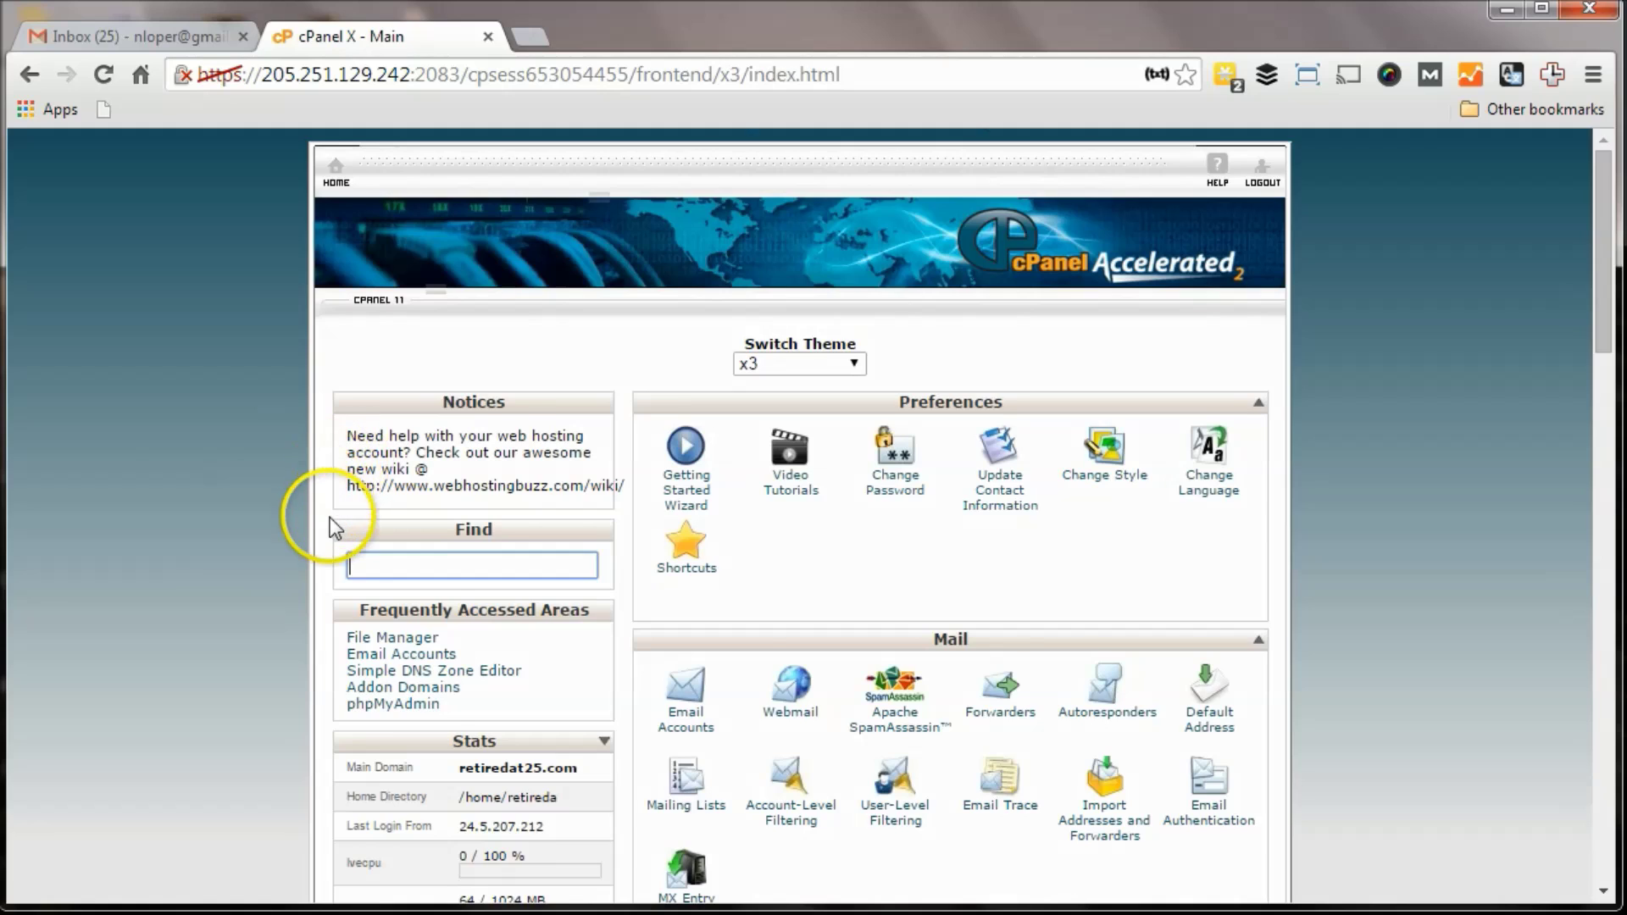
scroll(328, 517, down, 2)
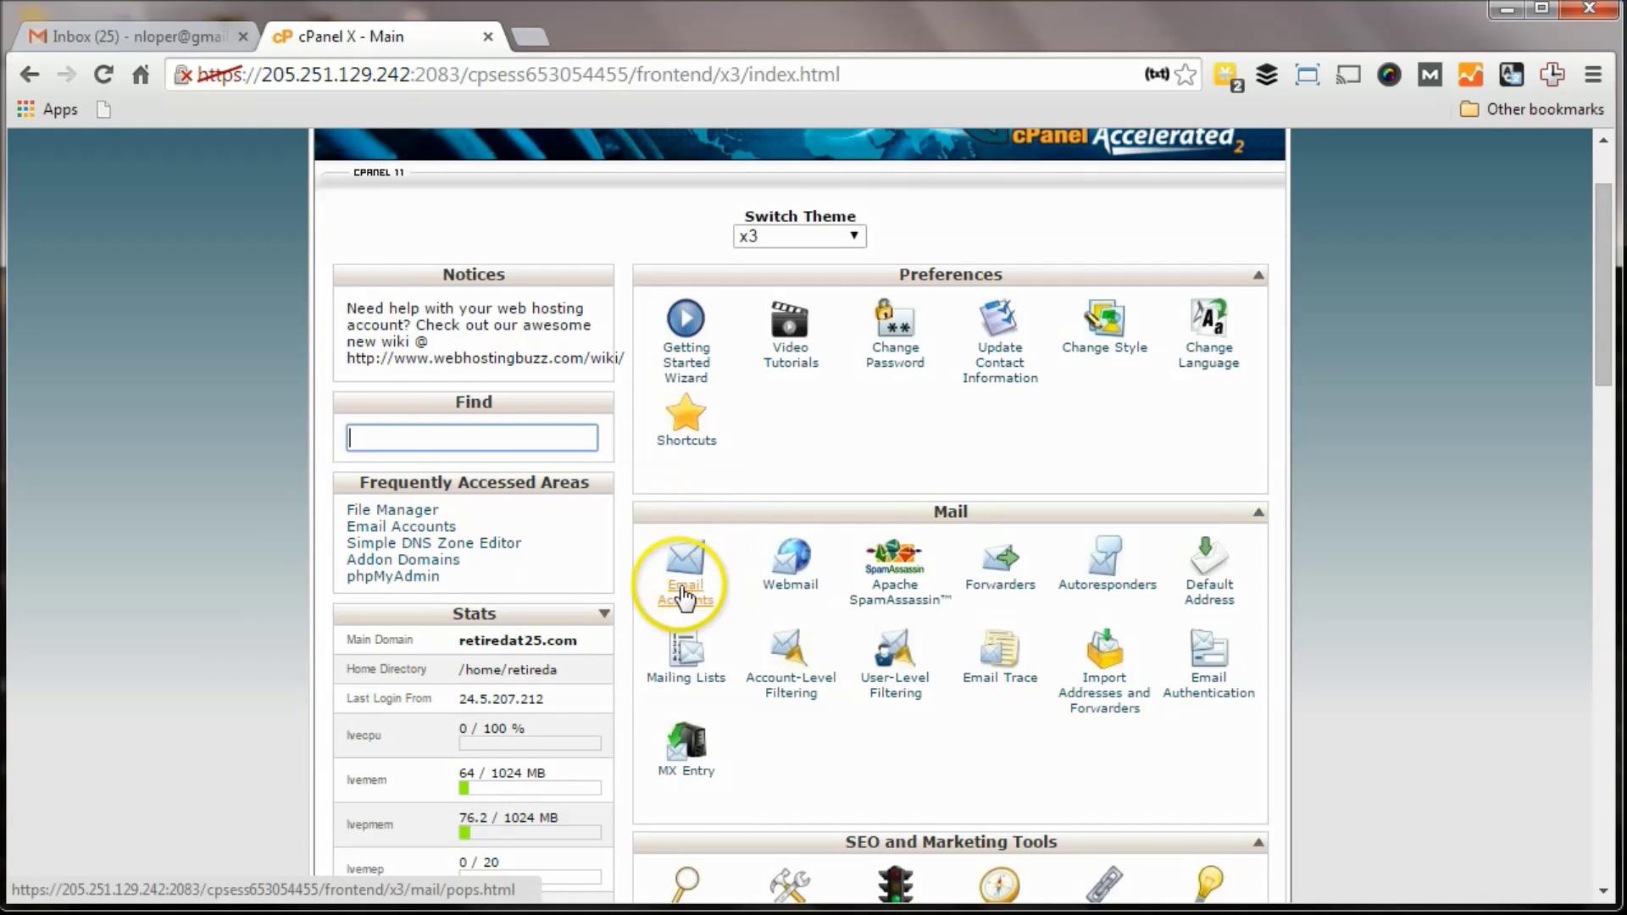
click(678, 576)
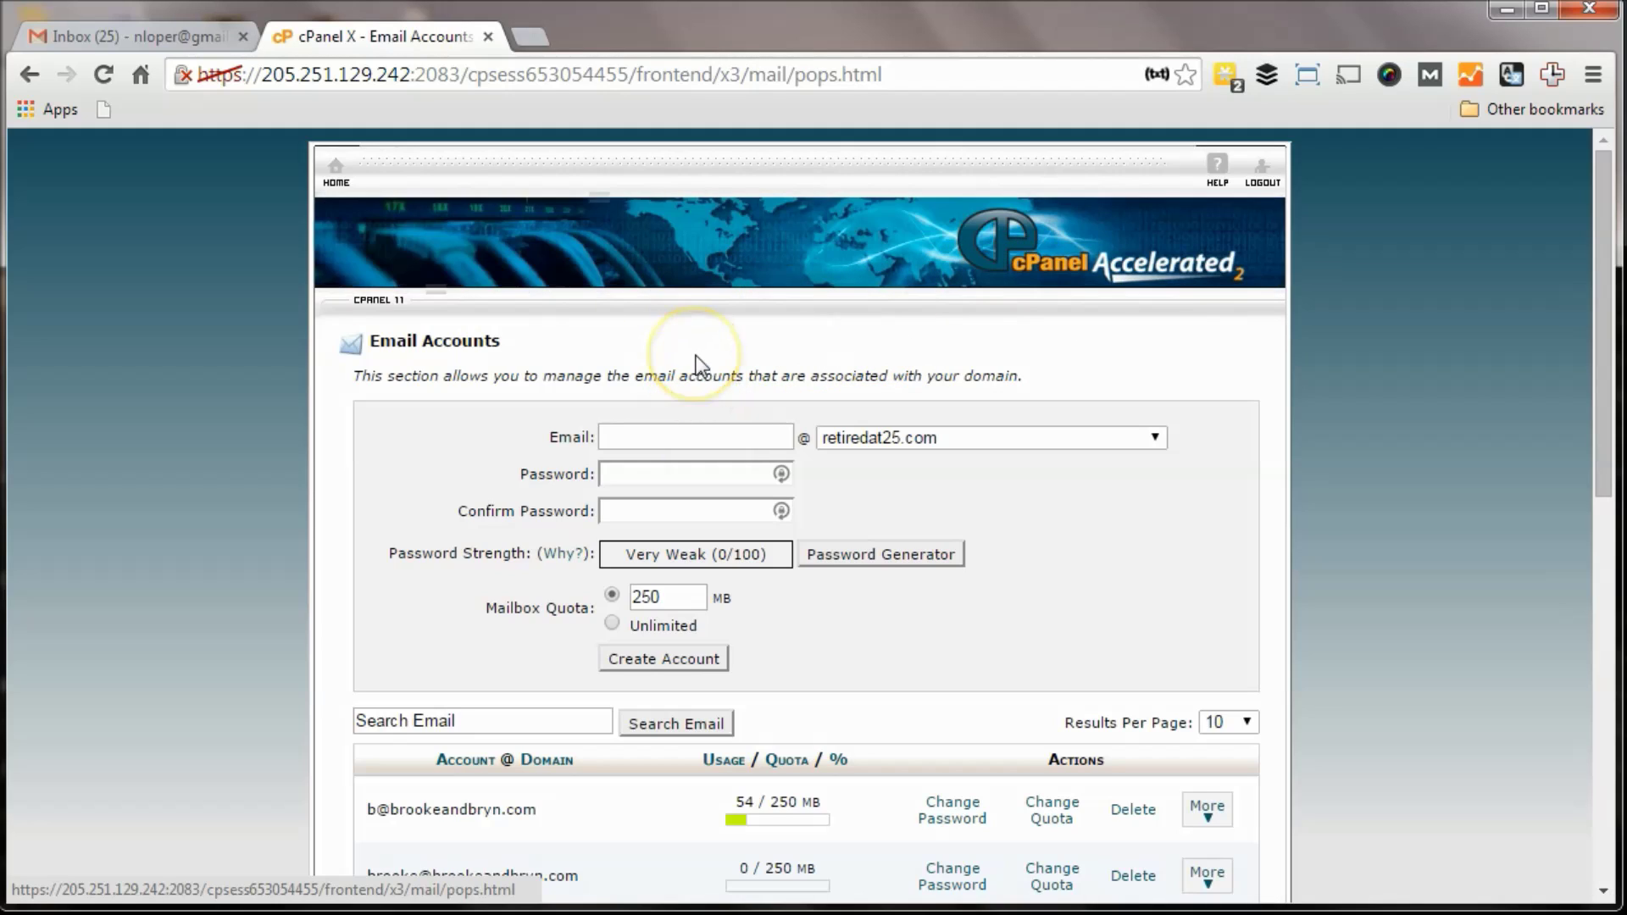
click(665, 436)
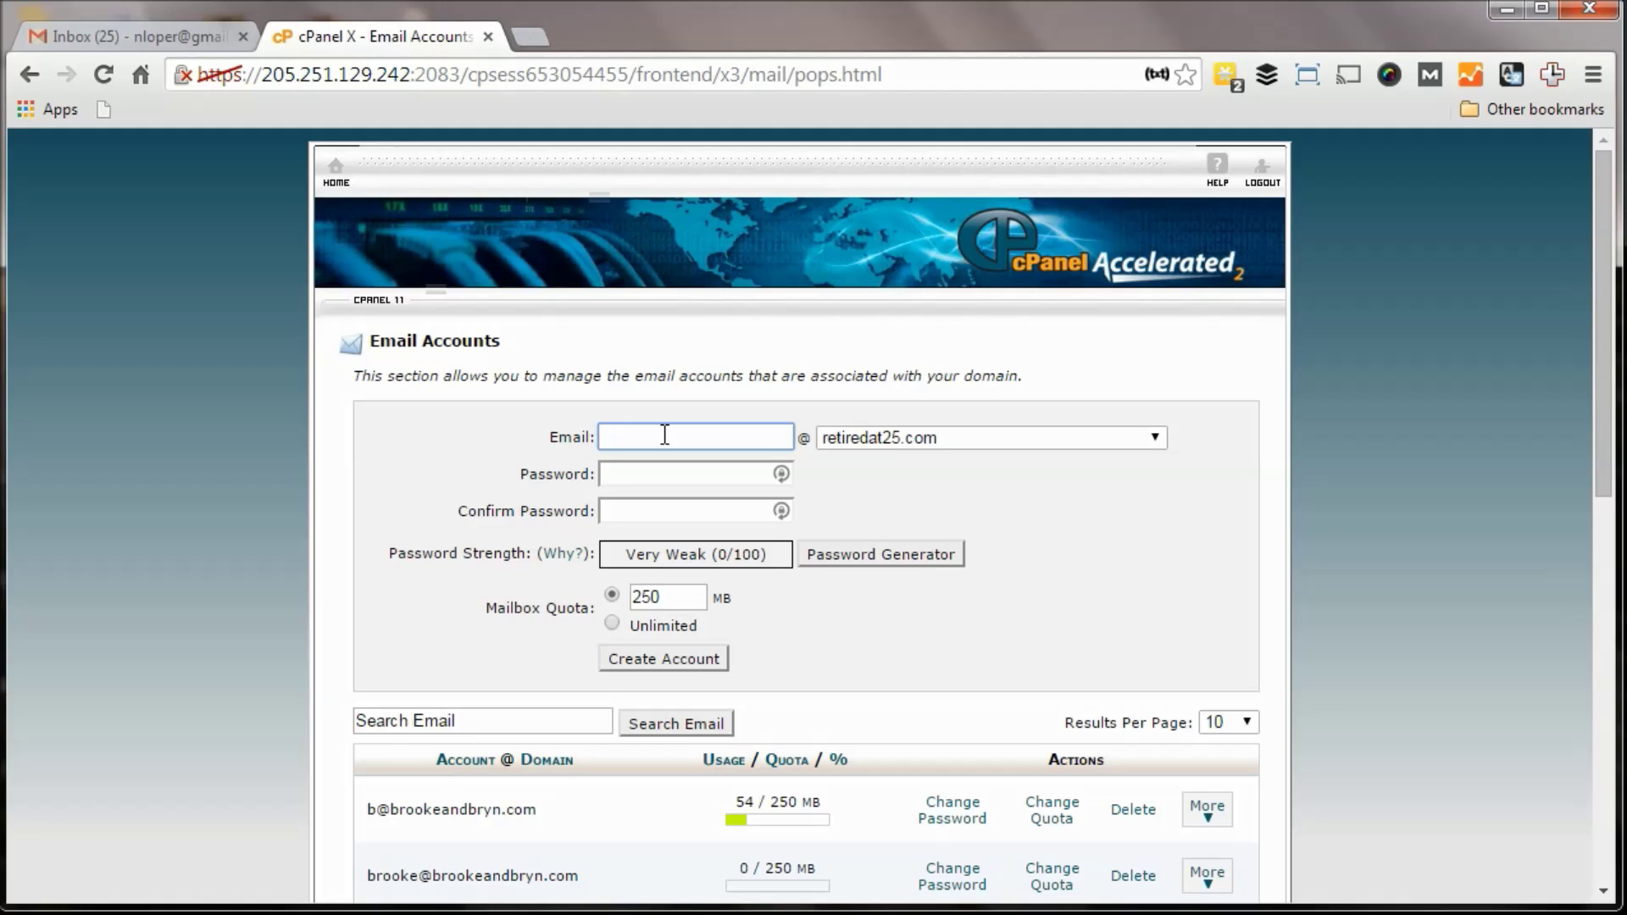
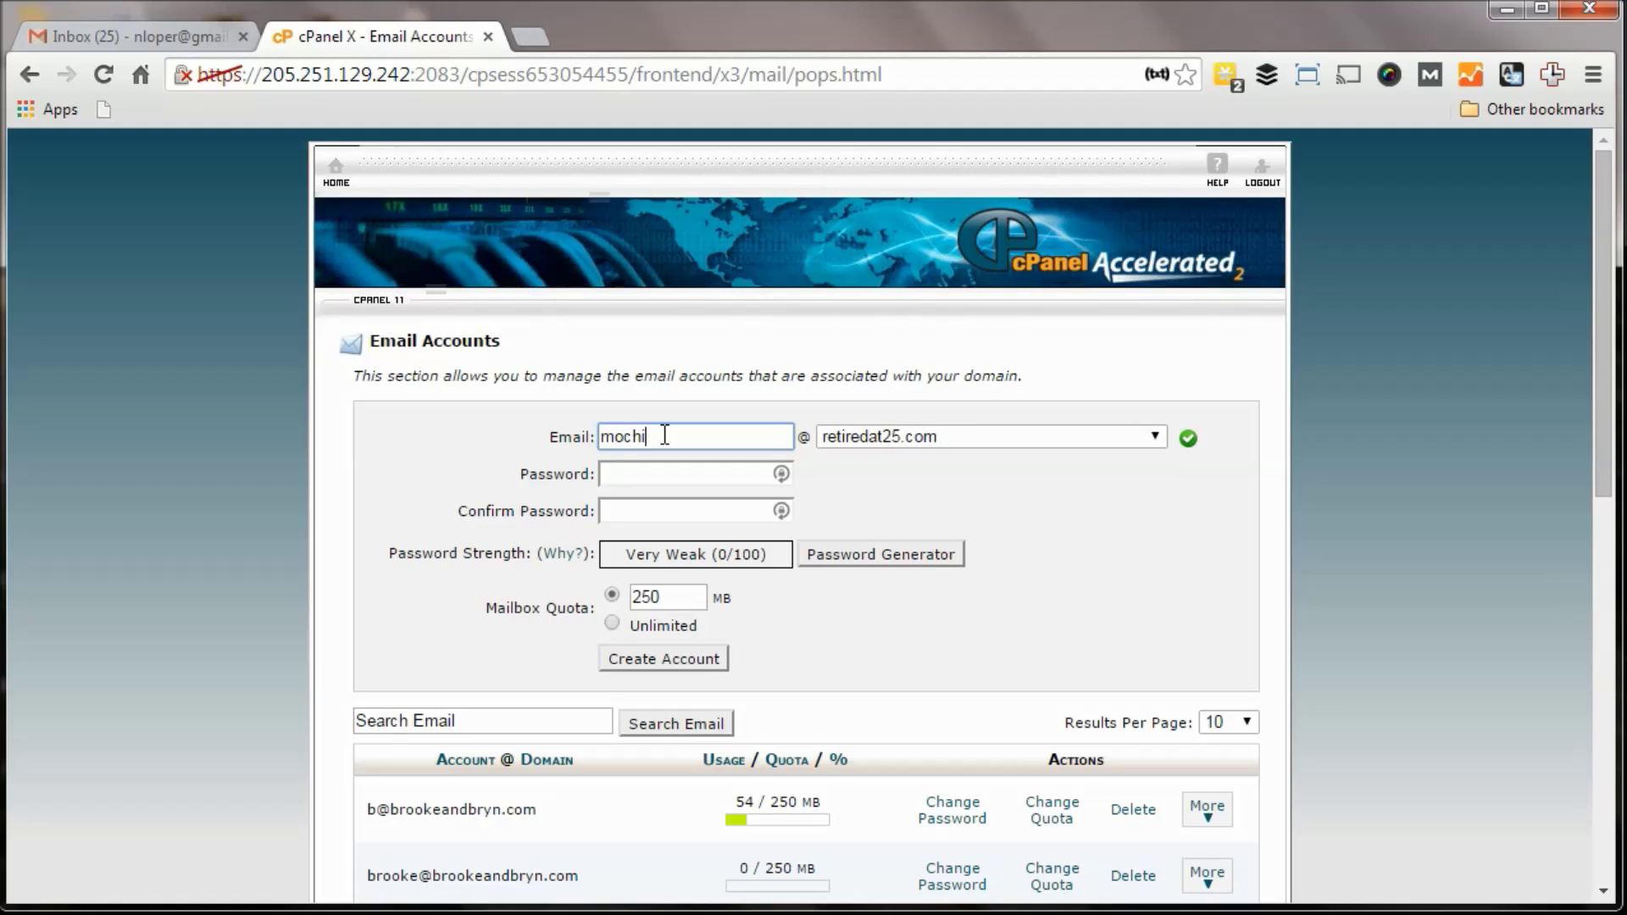
key(Tab)
key(Down)
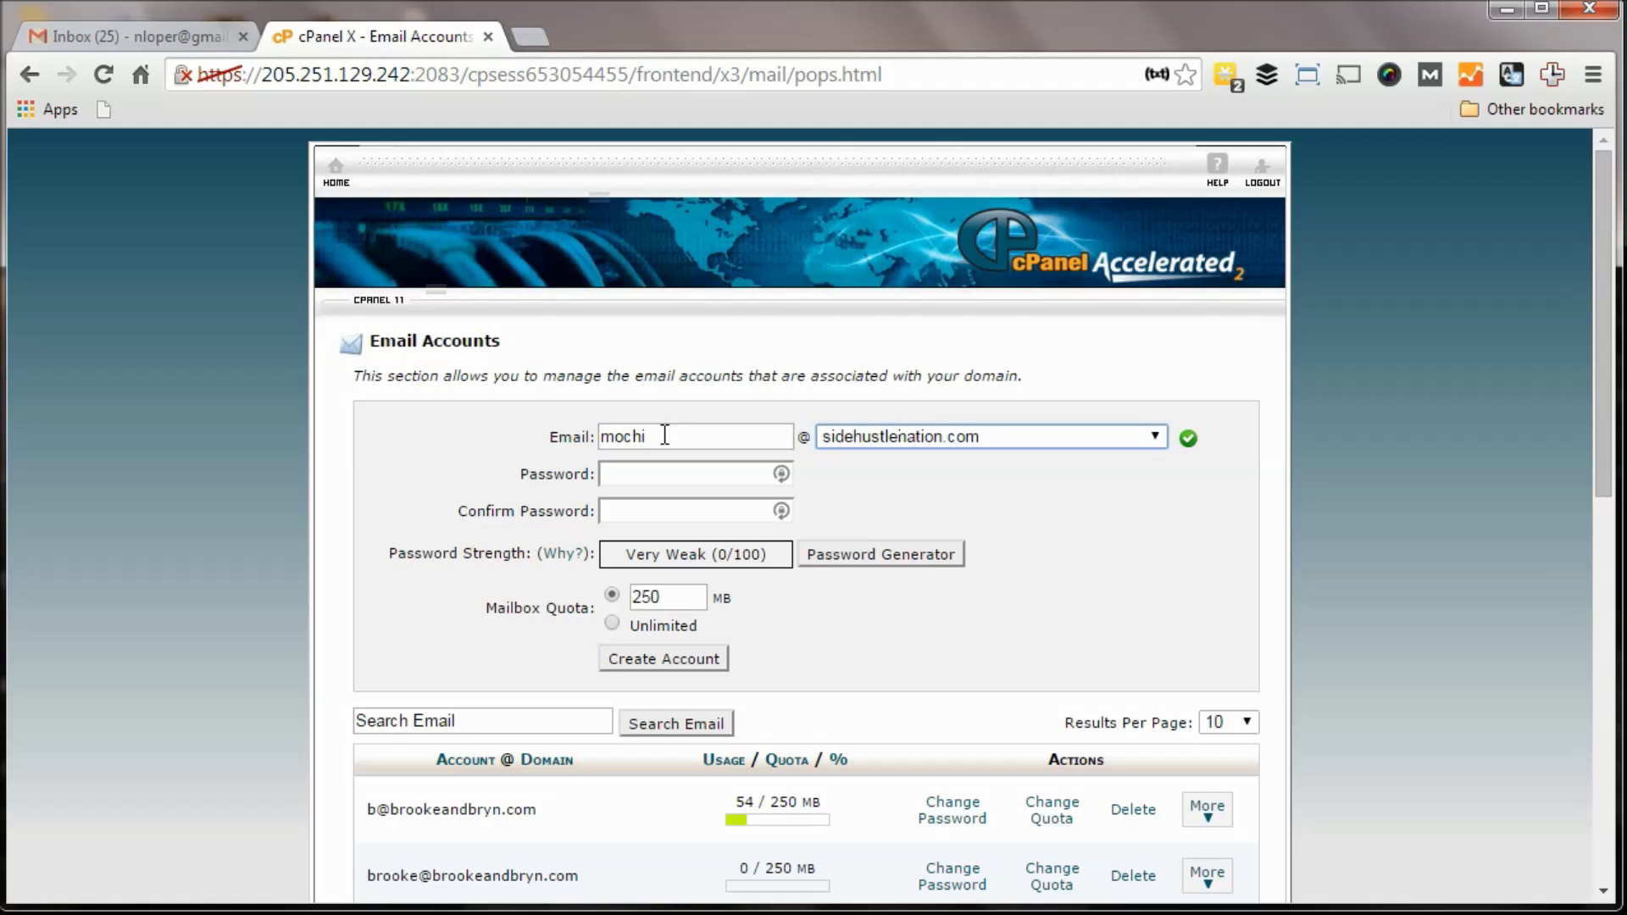
key(Tab)
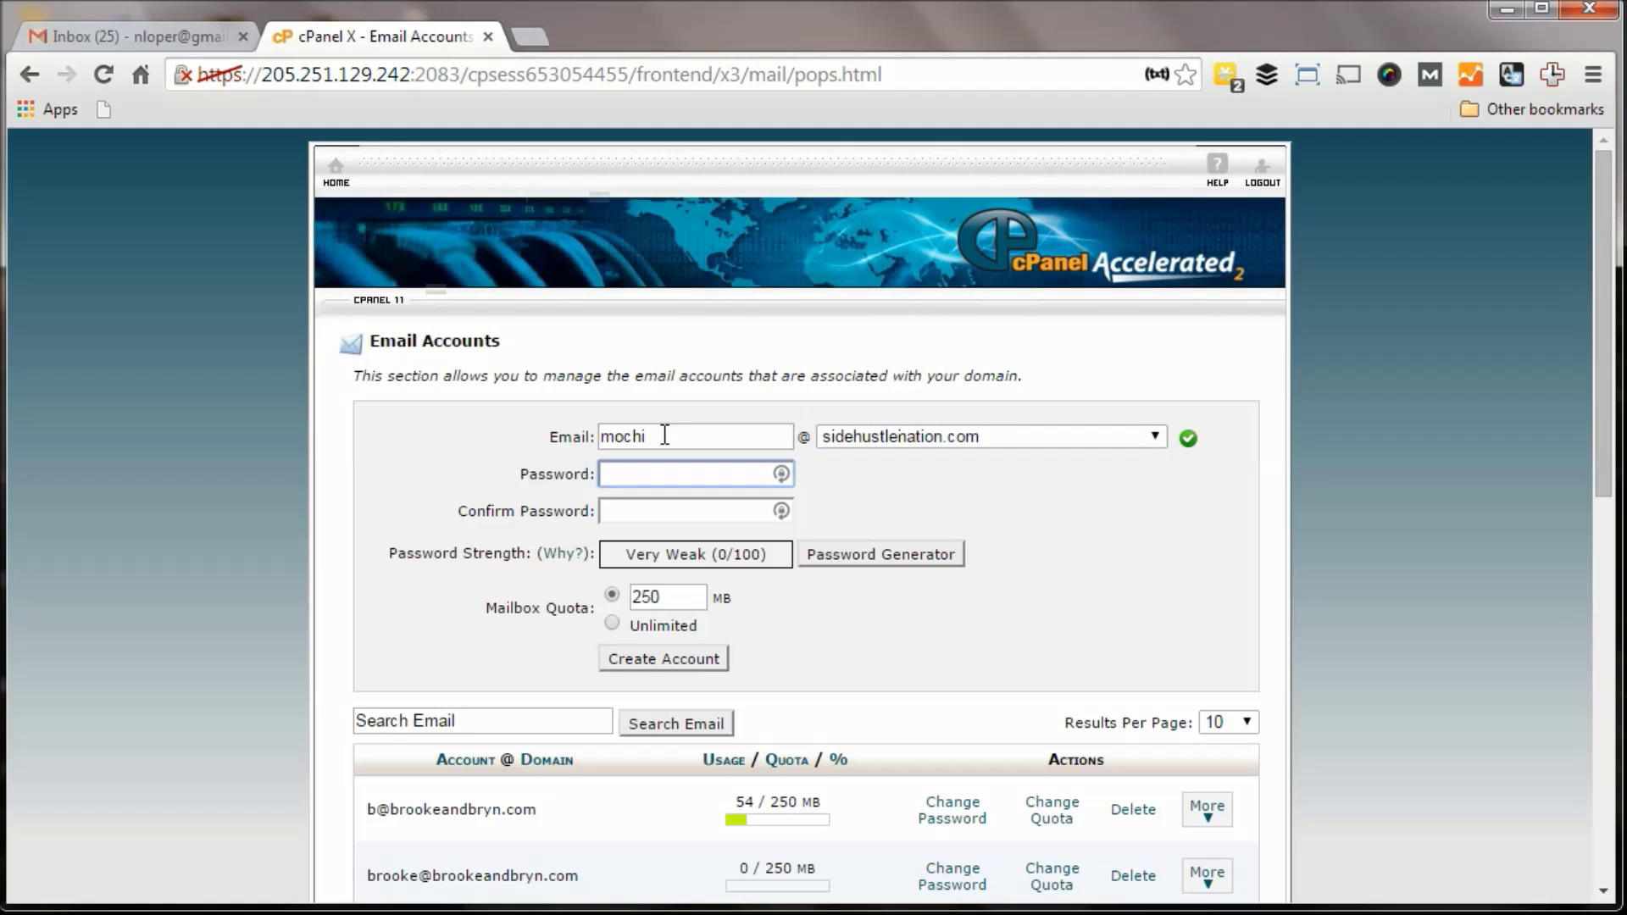
- Enter and confirm the account password, then create it with the default 250 MB quota
text(•••••)
key(Tab)
text(••)
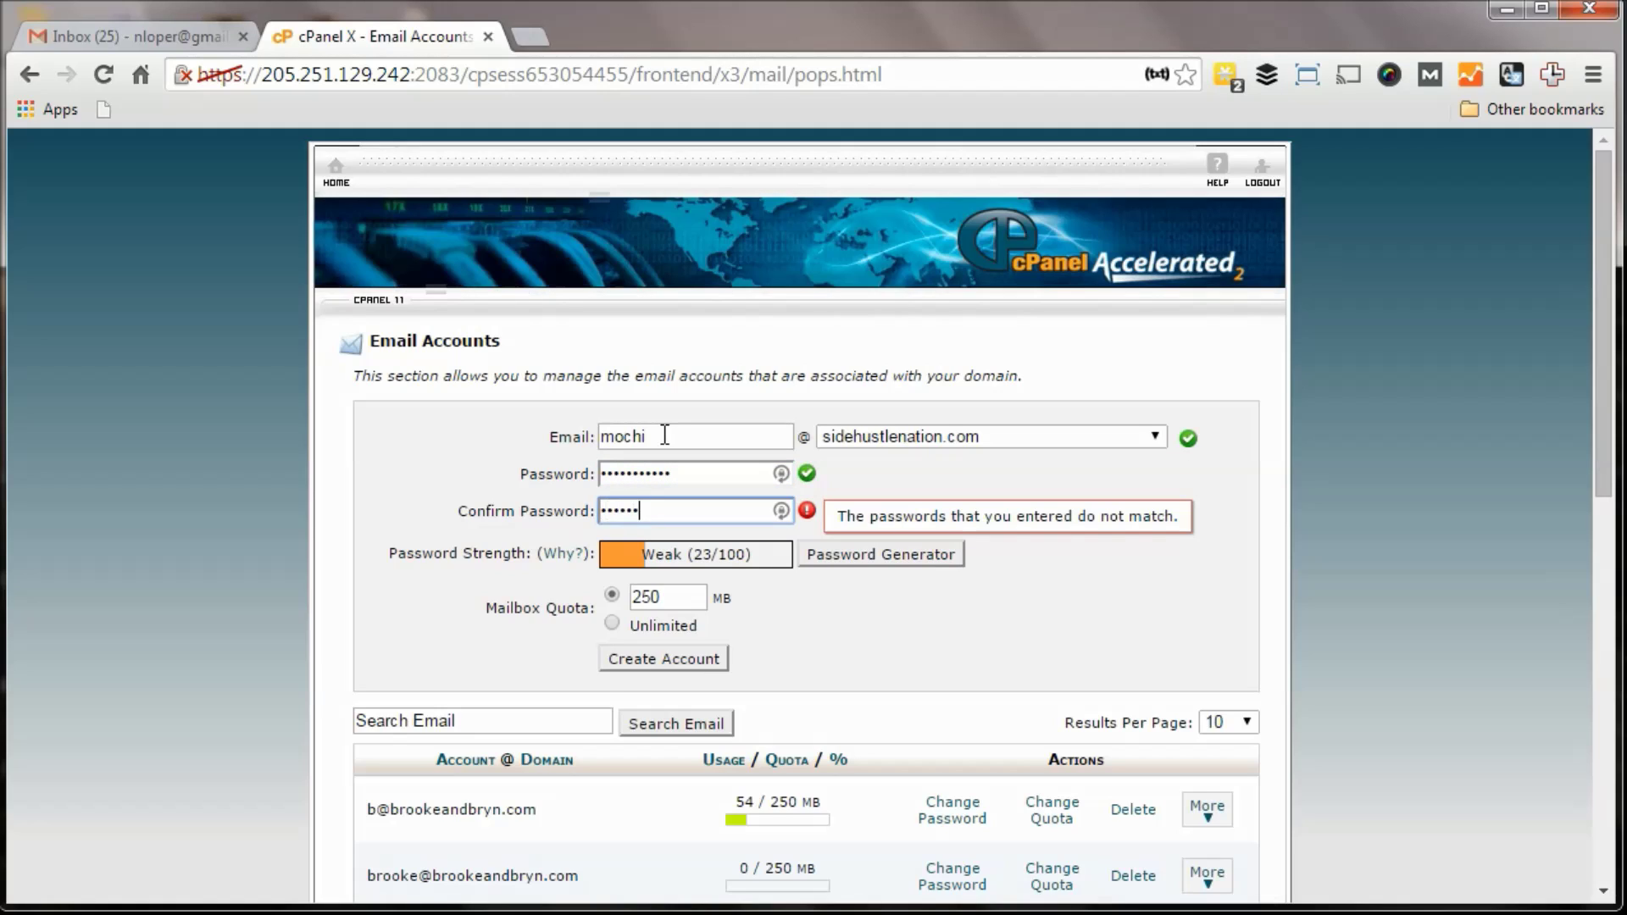
text(•••••••••)
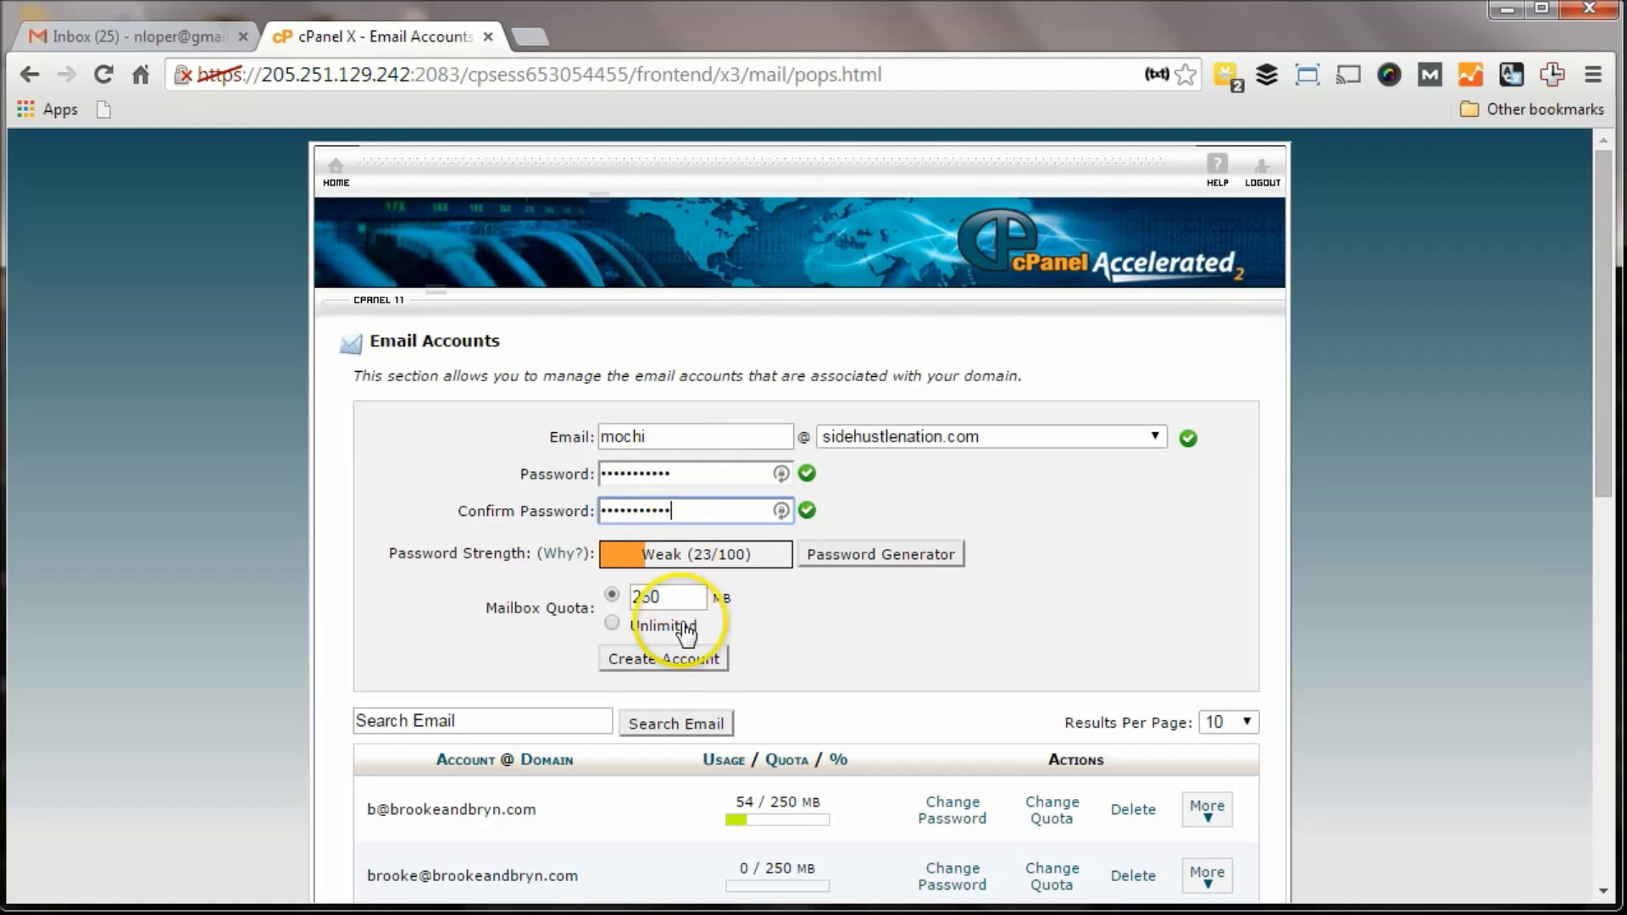
click(654, 659)
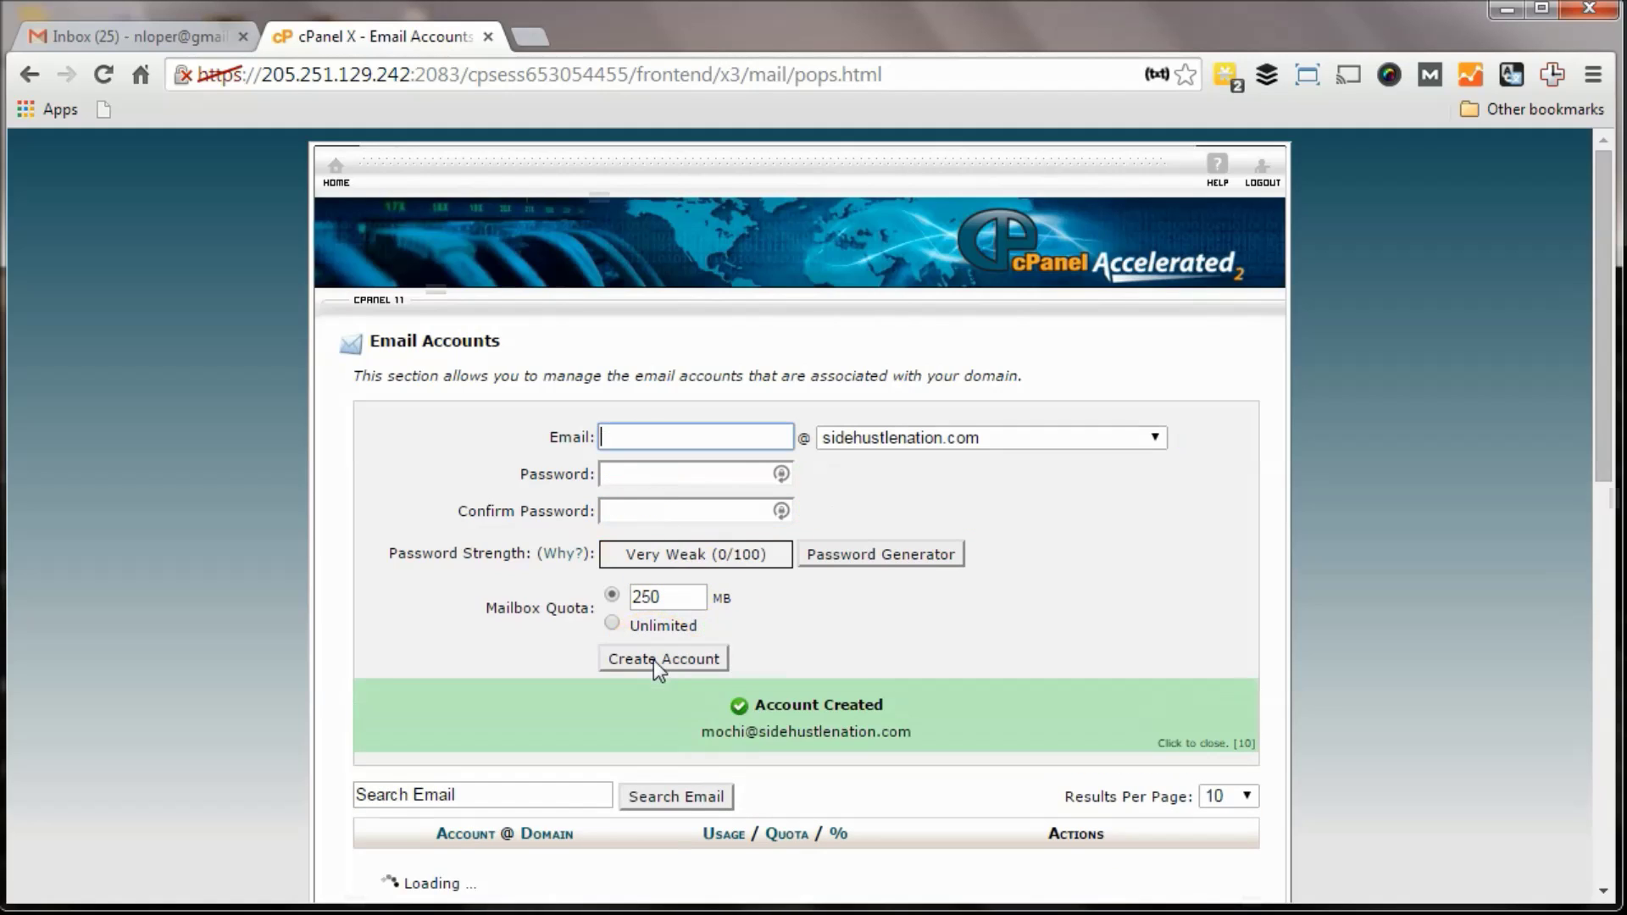
click(639, 651)
scroll(640, 654, down, 2)
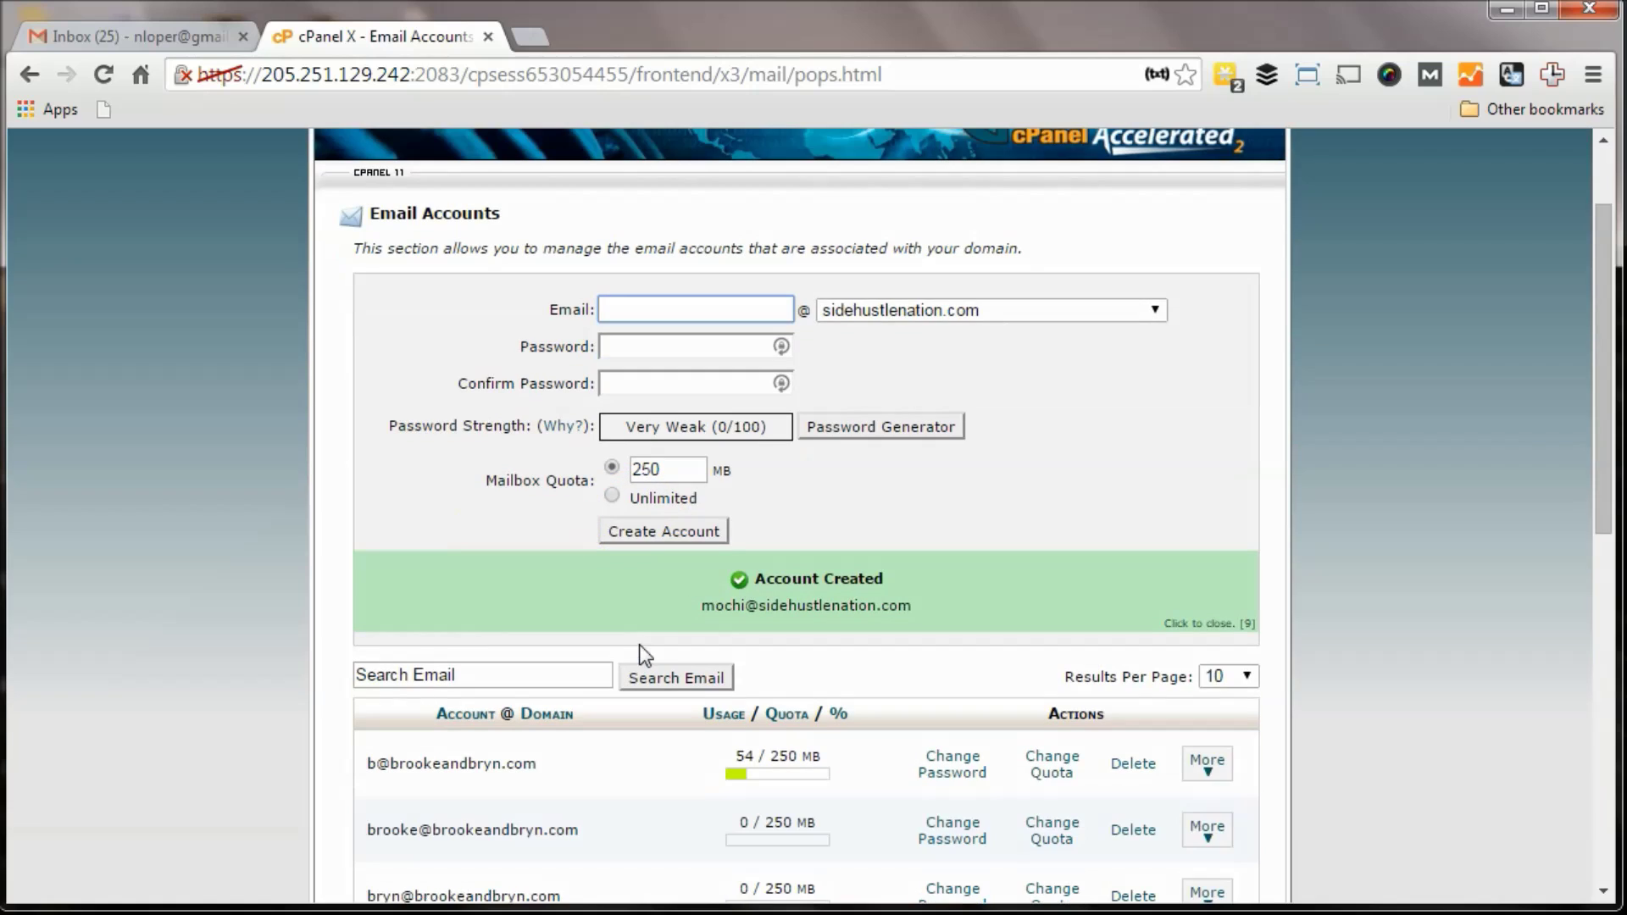
scroll(632, 636, up, 2)
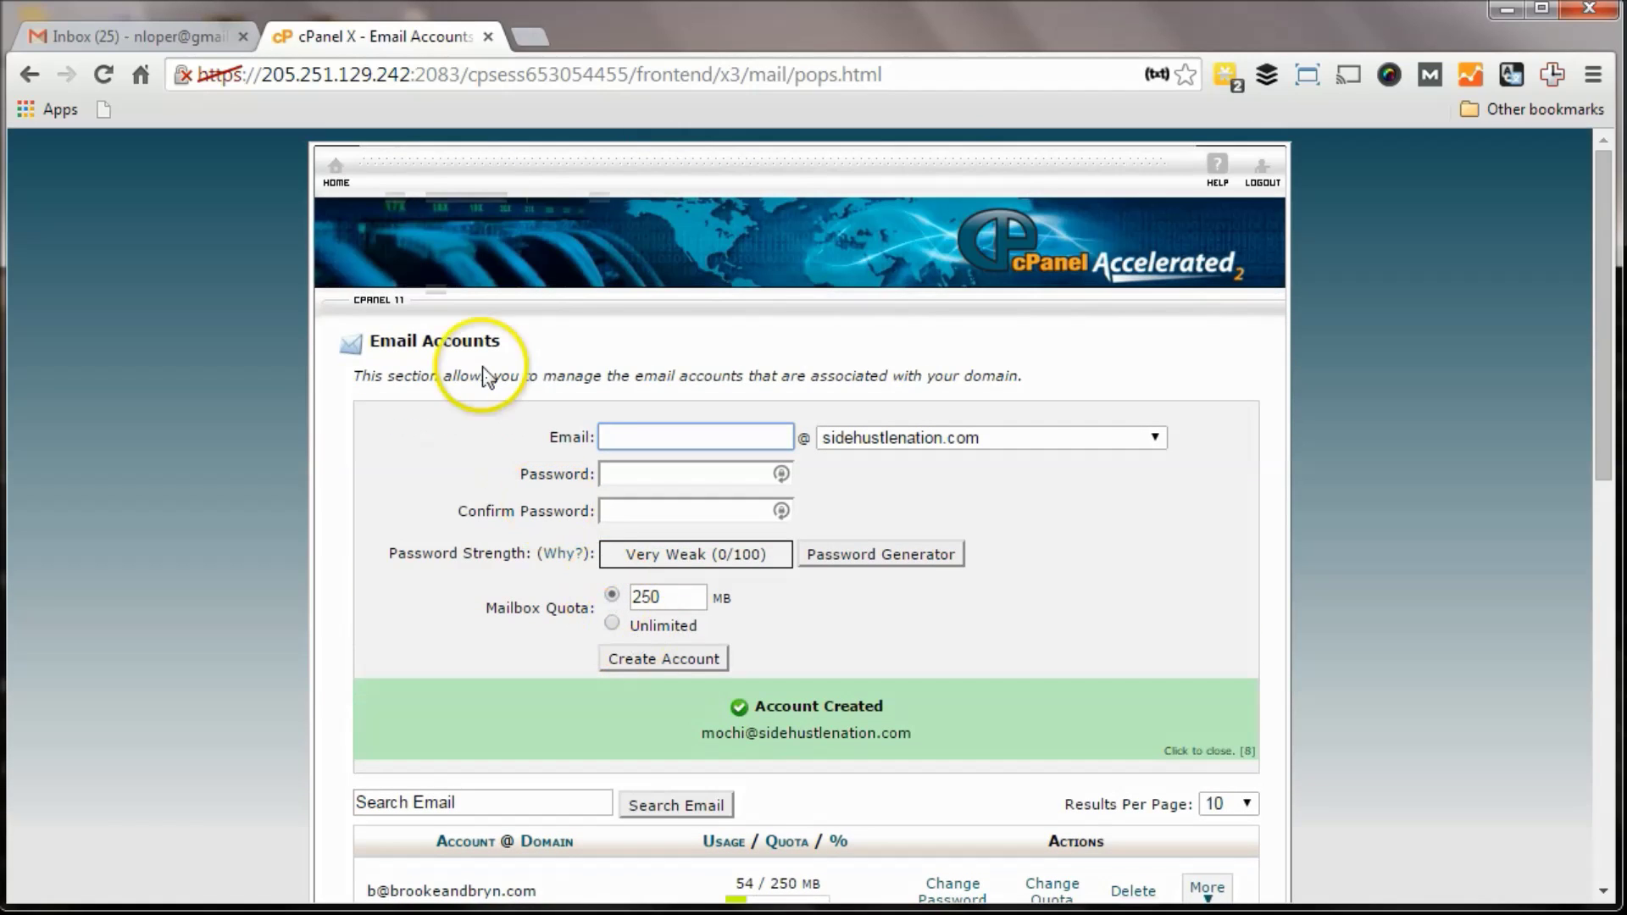
- Go from the cPanel home page to Forwarders and start a new forwarder
click(343, 180)
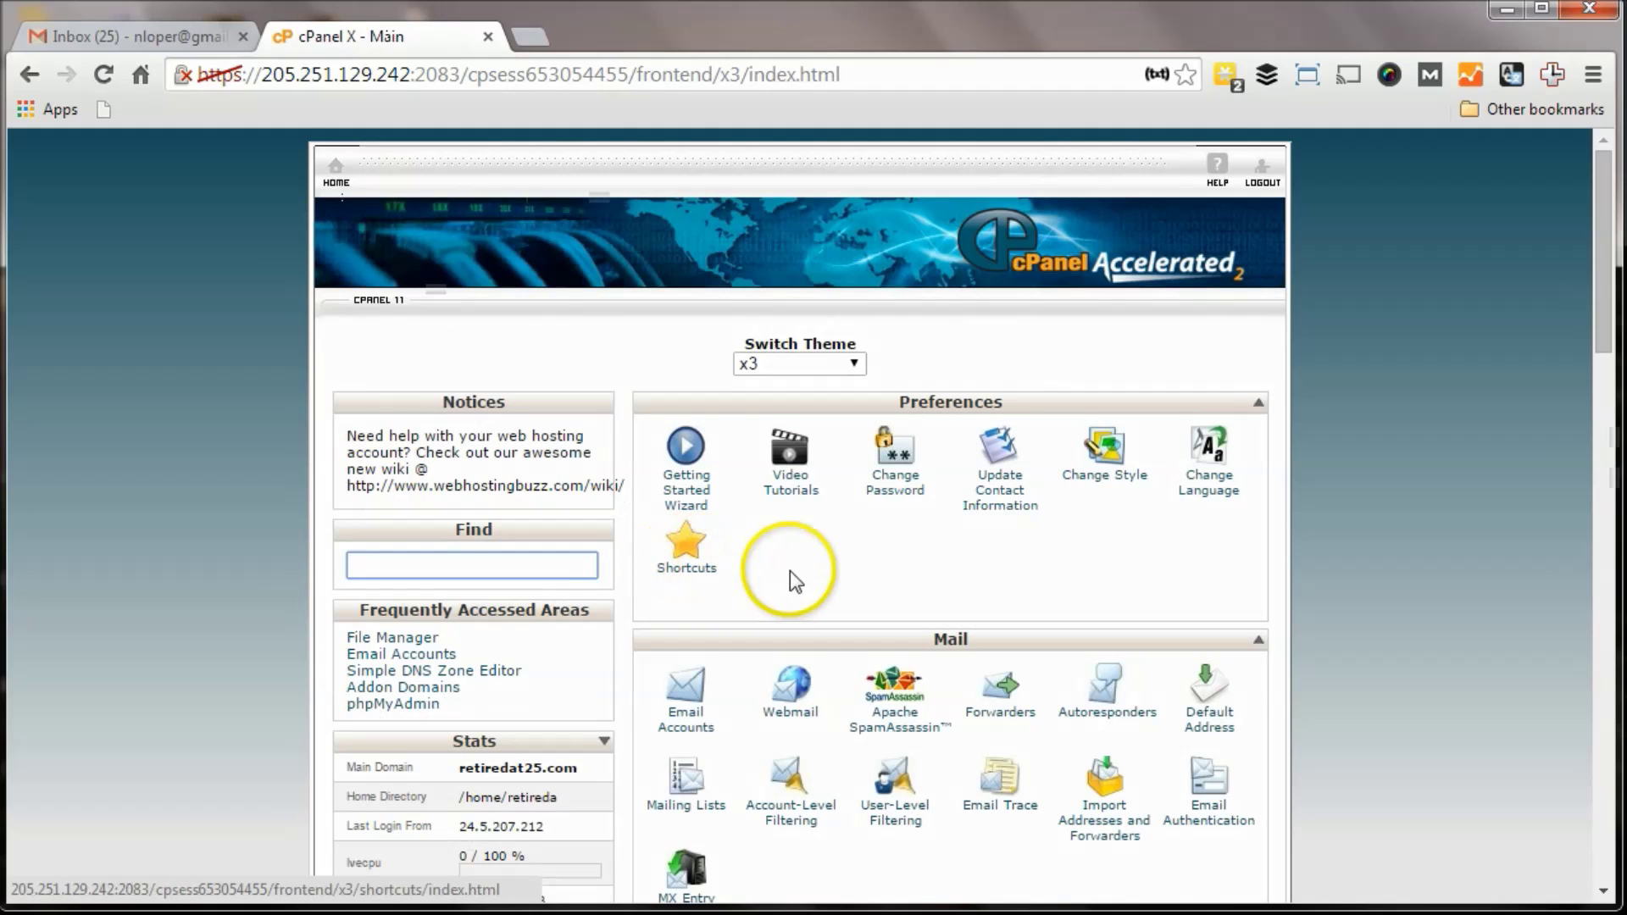
scroll(790, 574, down, 2)
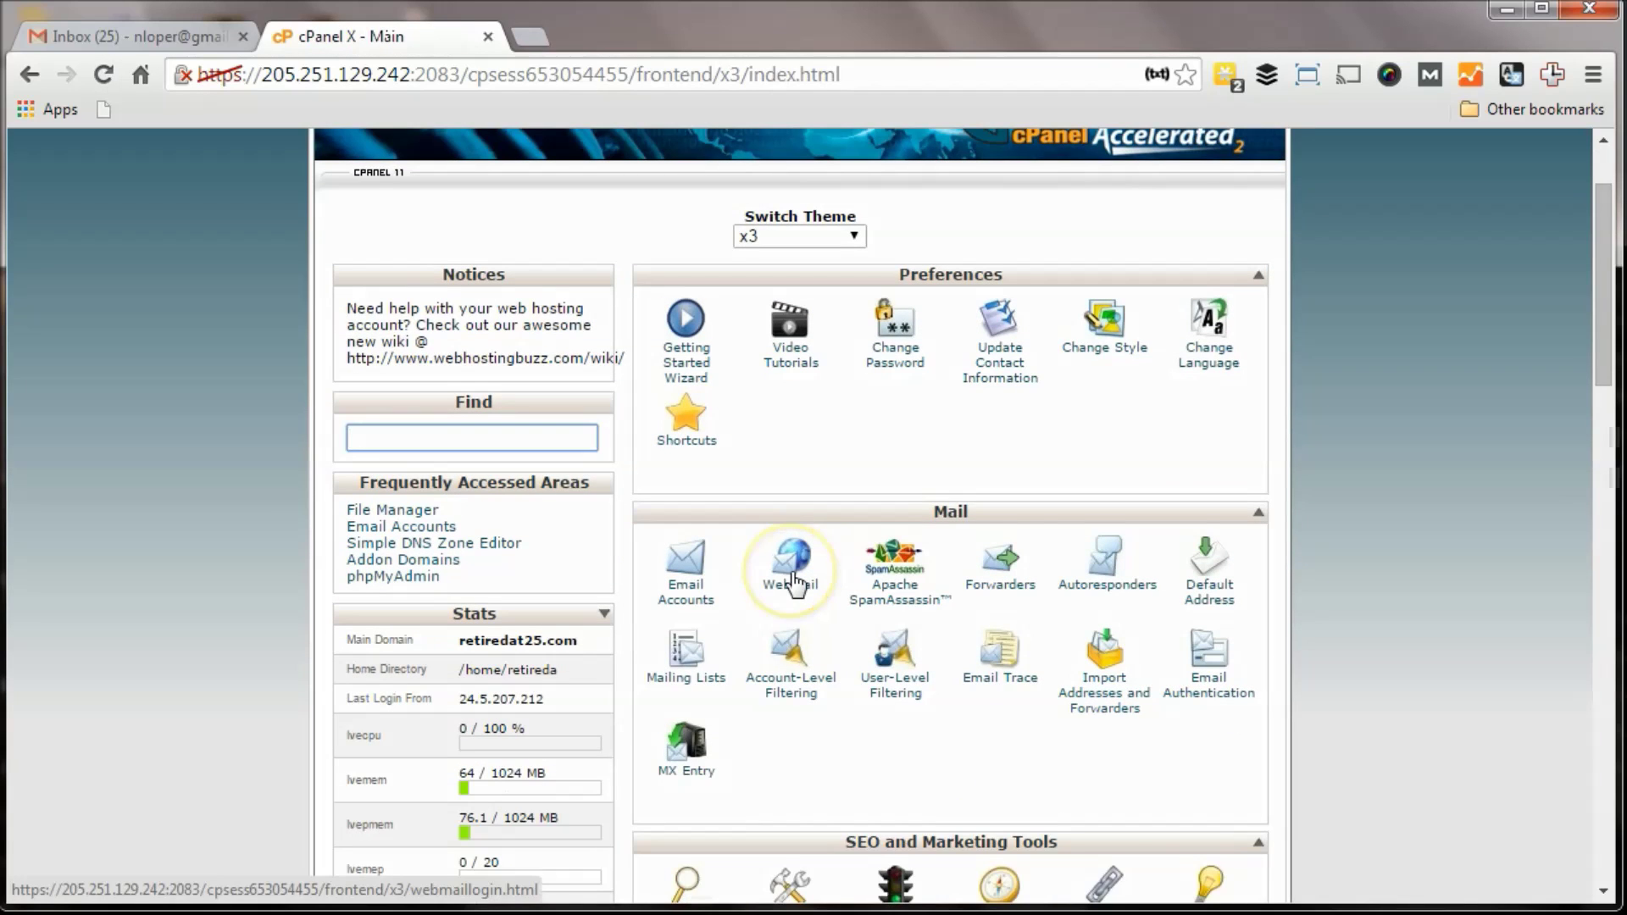
click(999, 573)
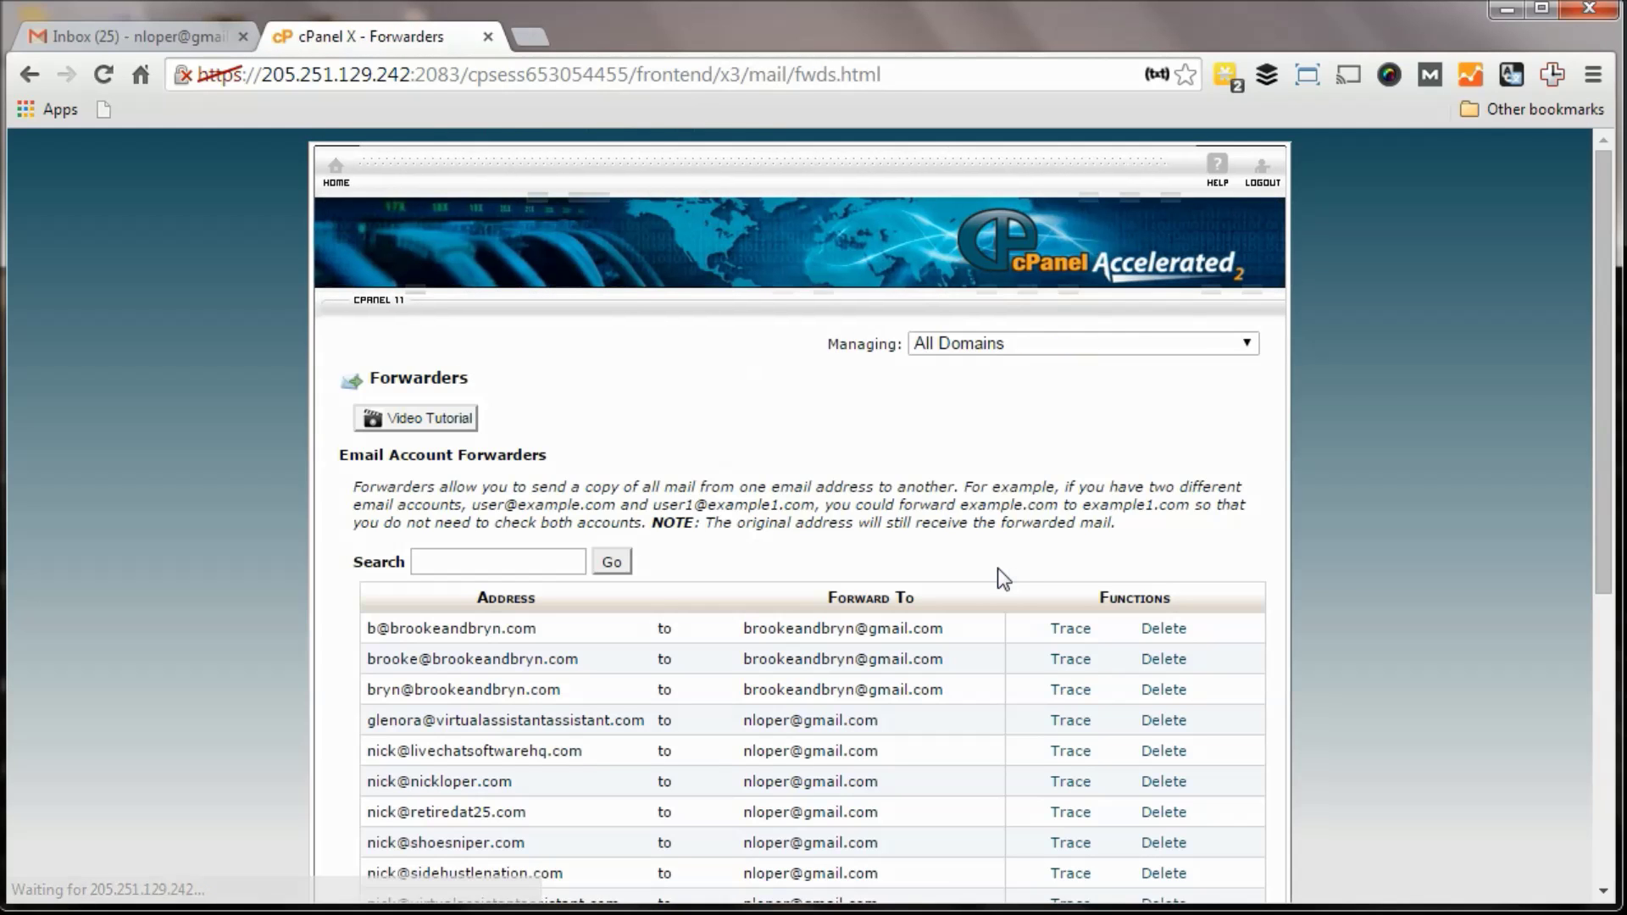
scroll(673, 623, down, 3)
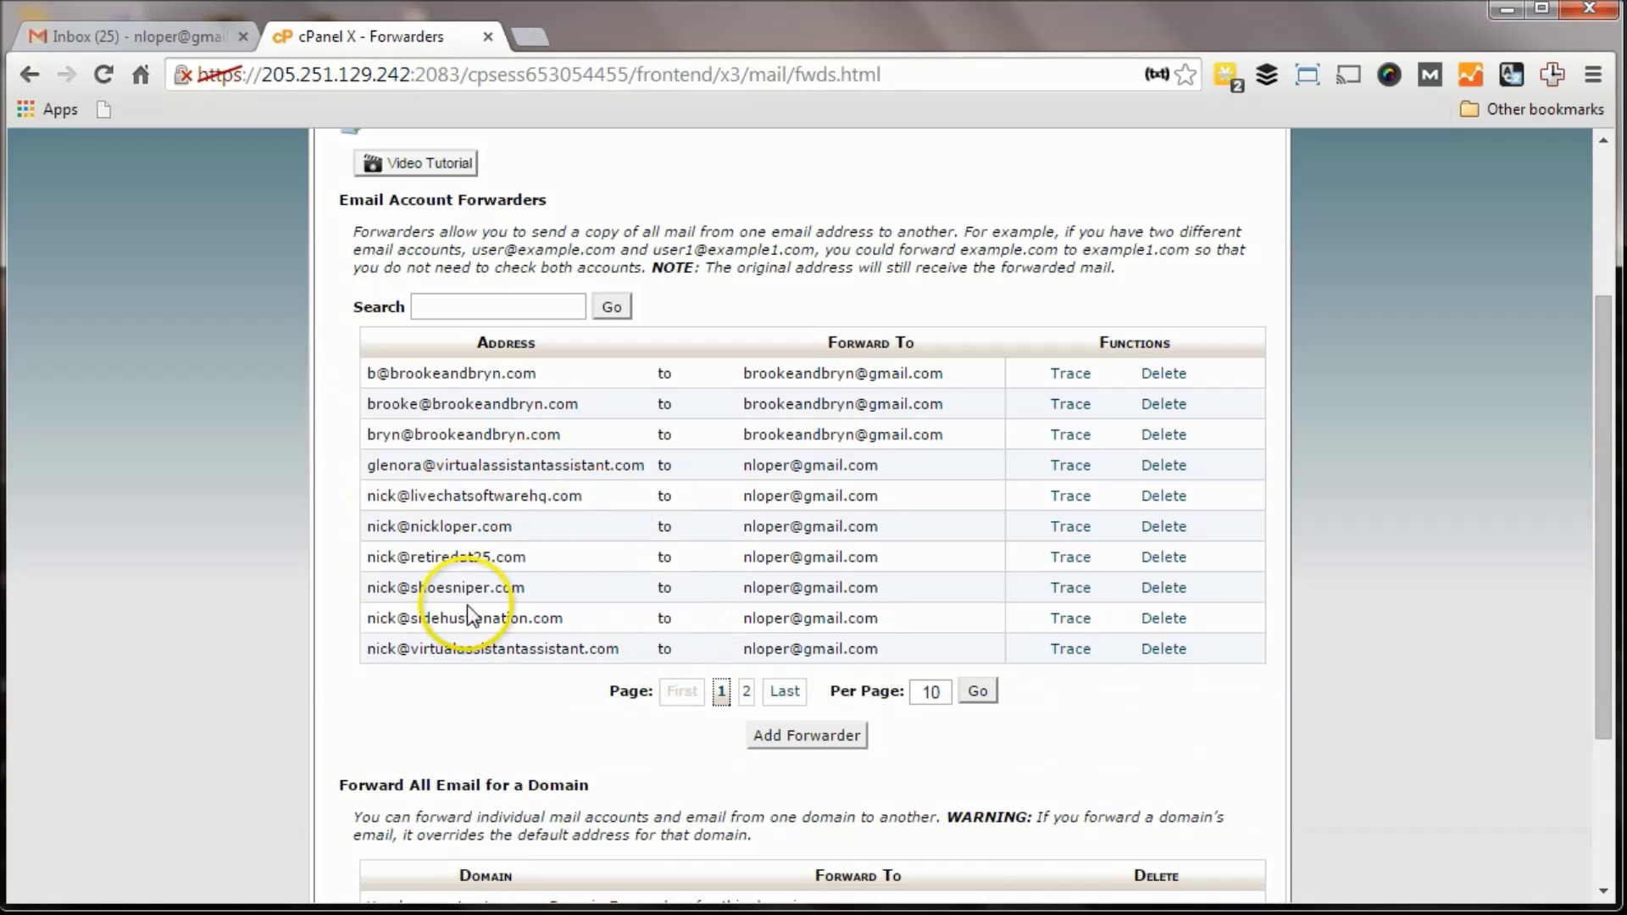
click(836, 737)
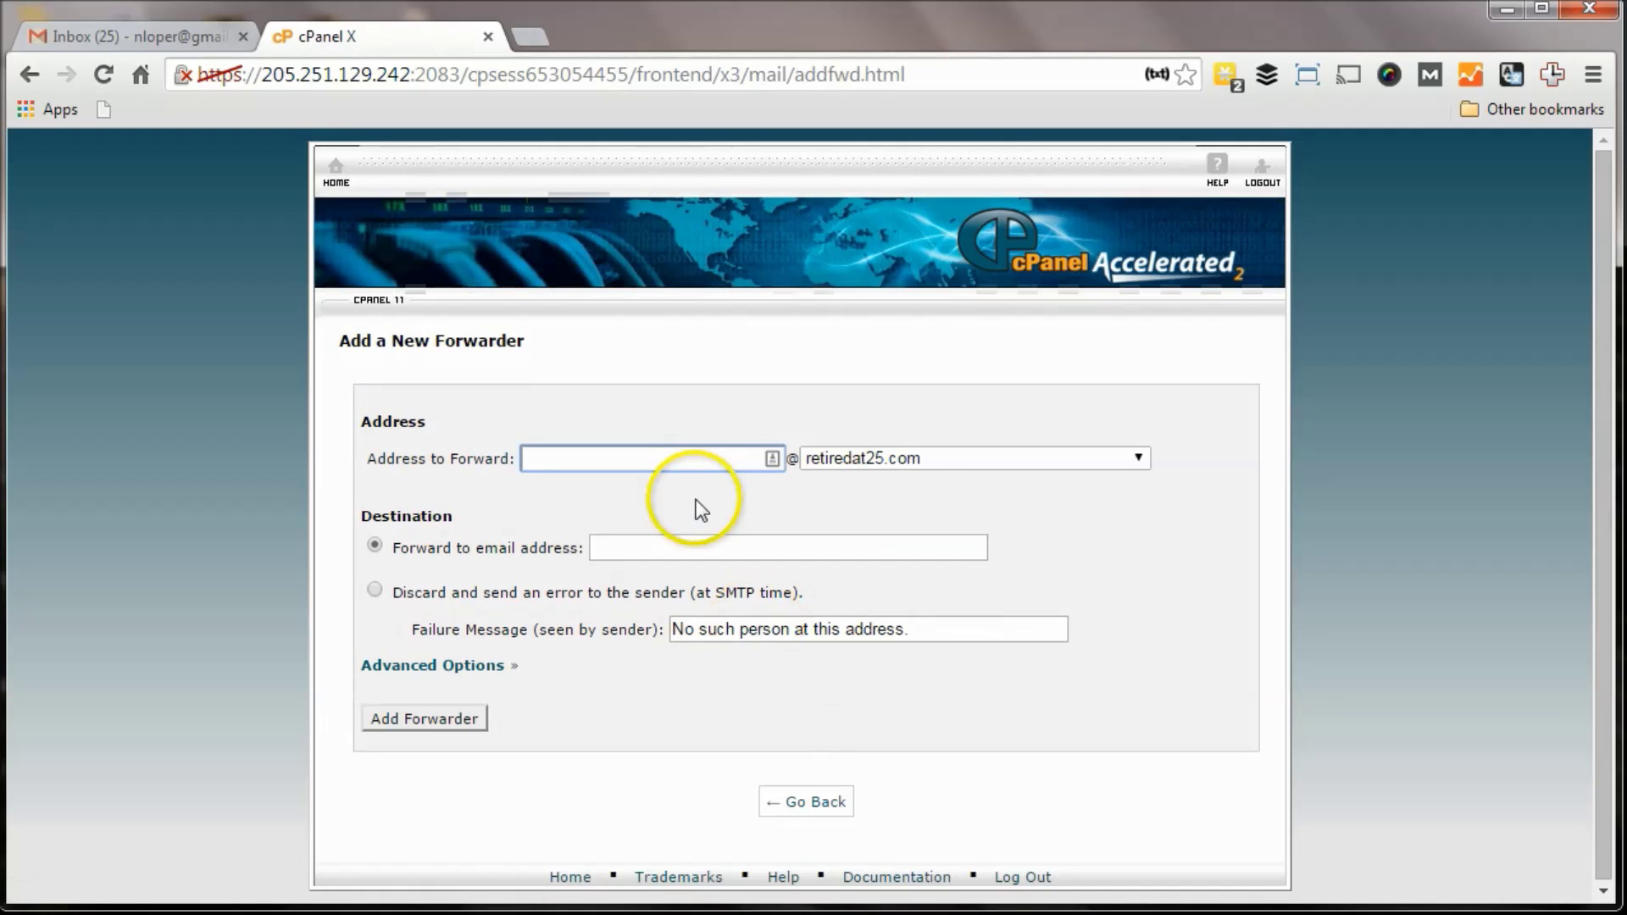
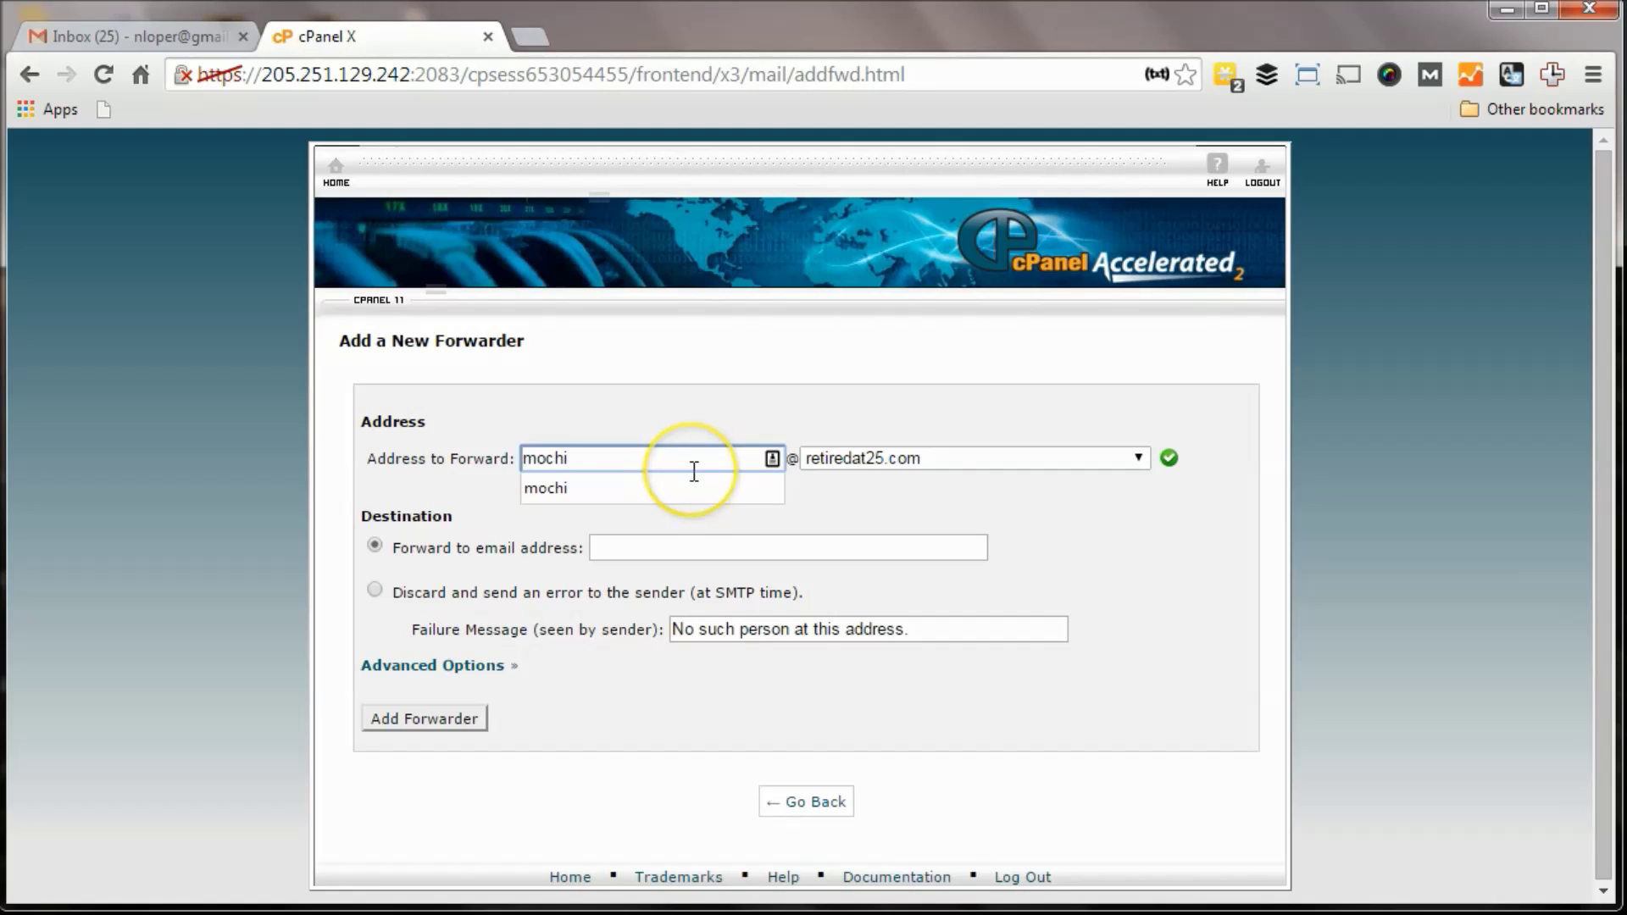
key(Tab)
key(Down)
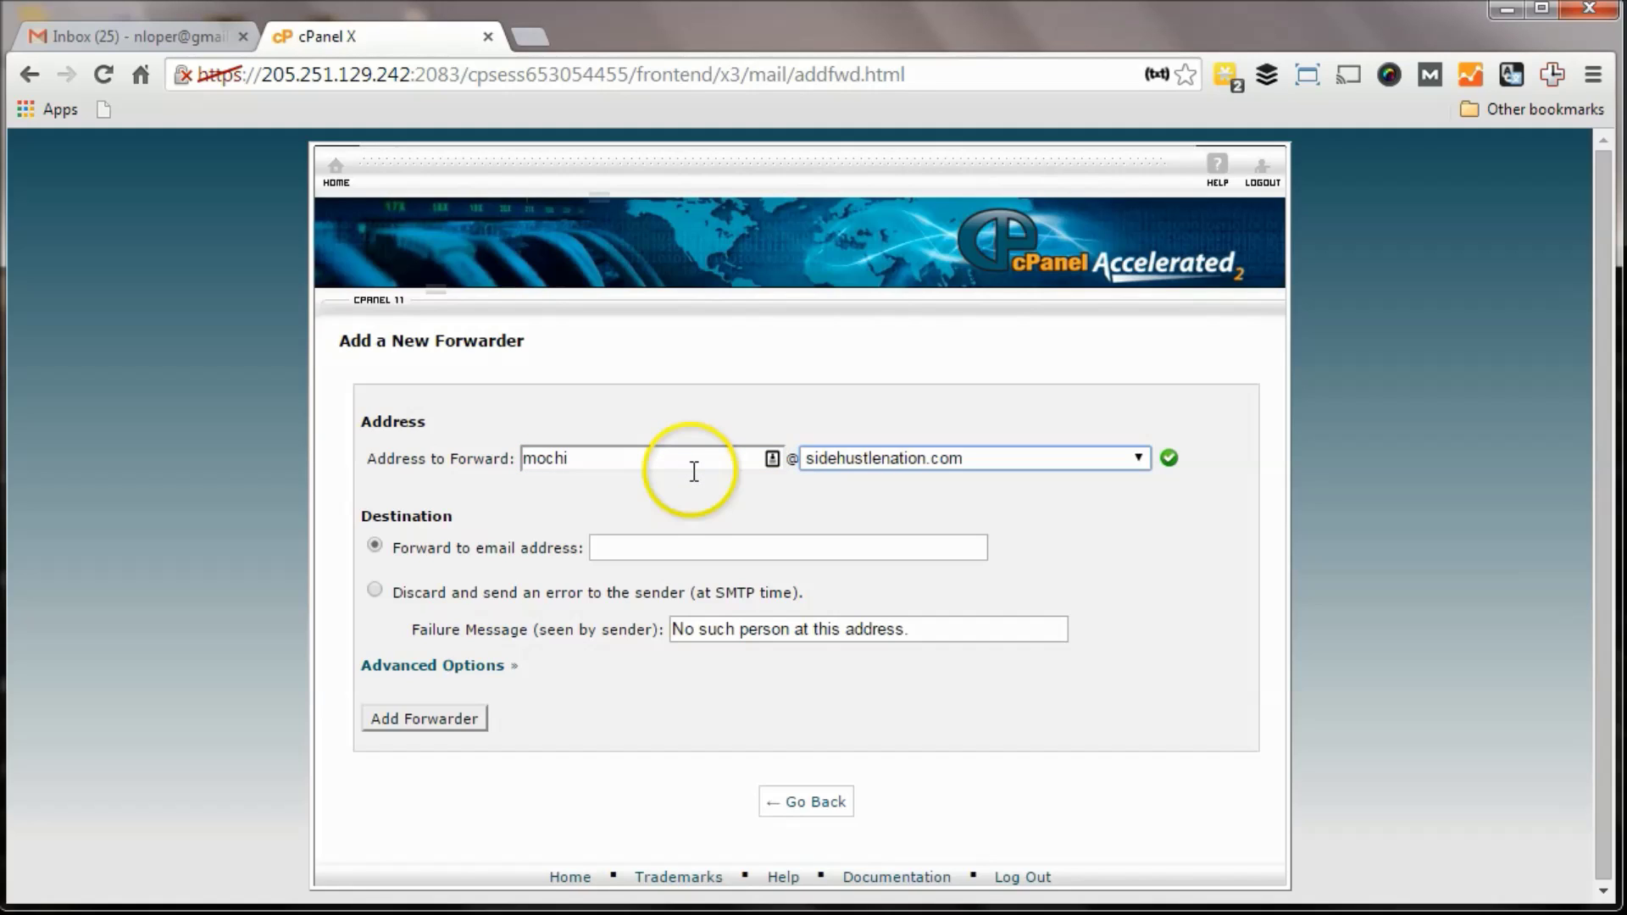
key(Tab)
key(Tab)
text(nl)
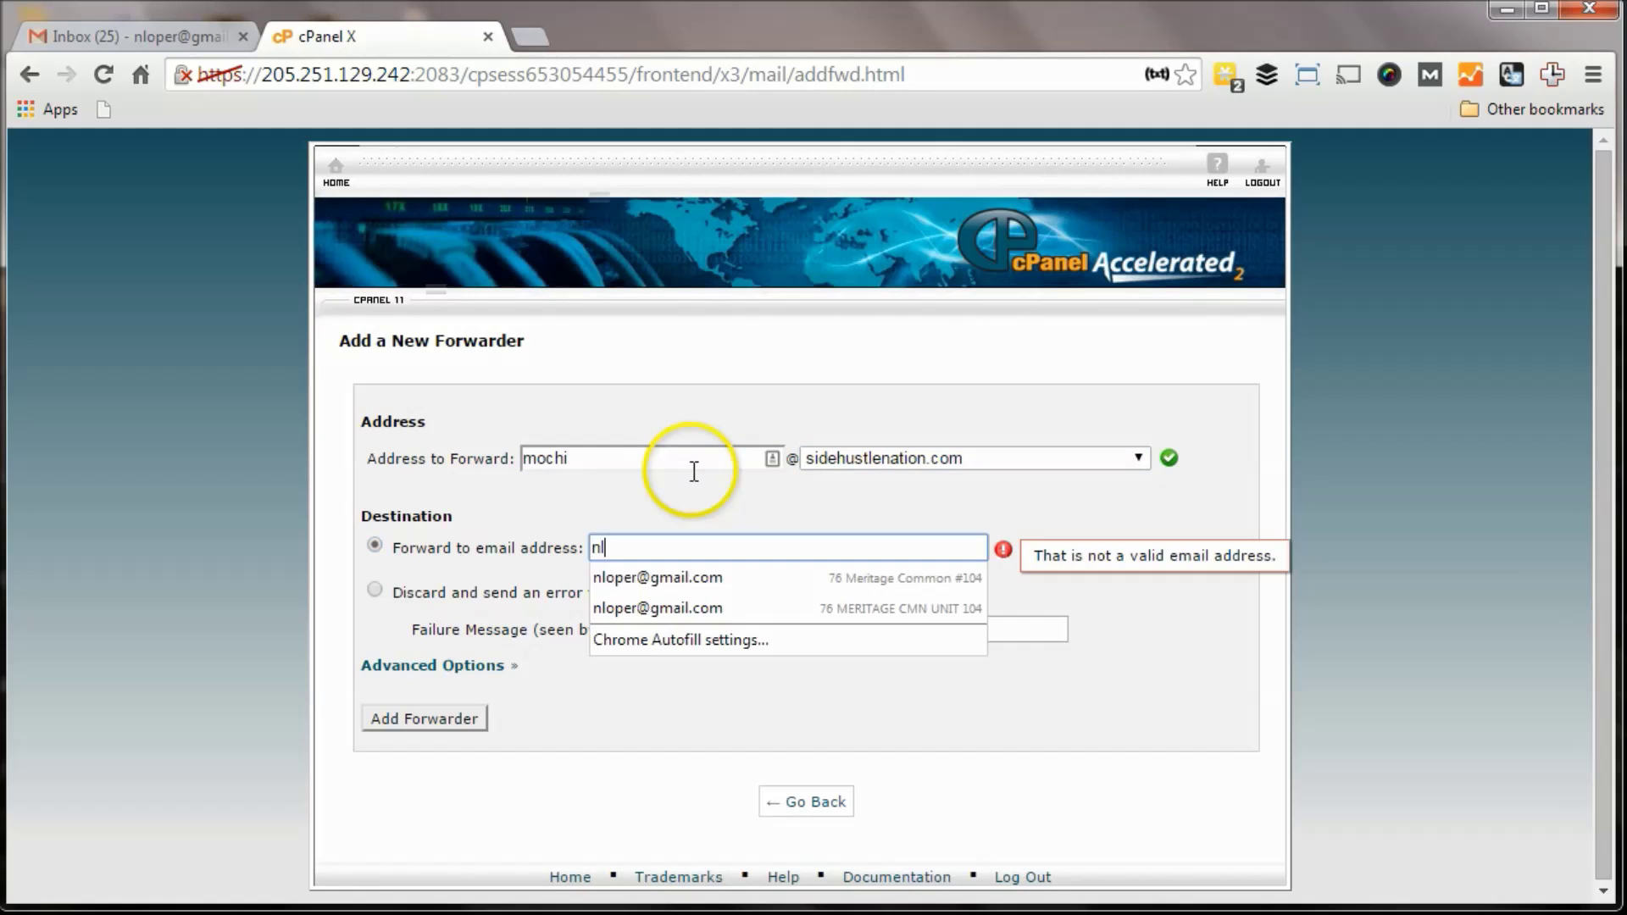
text(oper)
key(Down)
key(Return)
key(Tab)
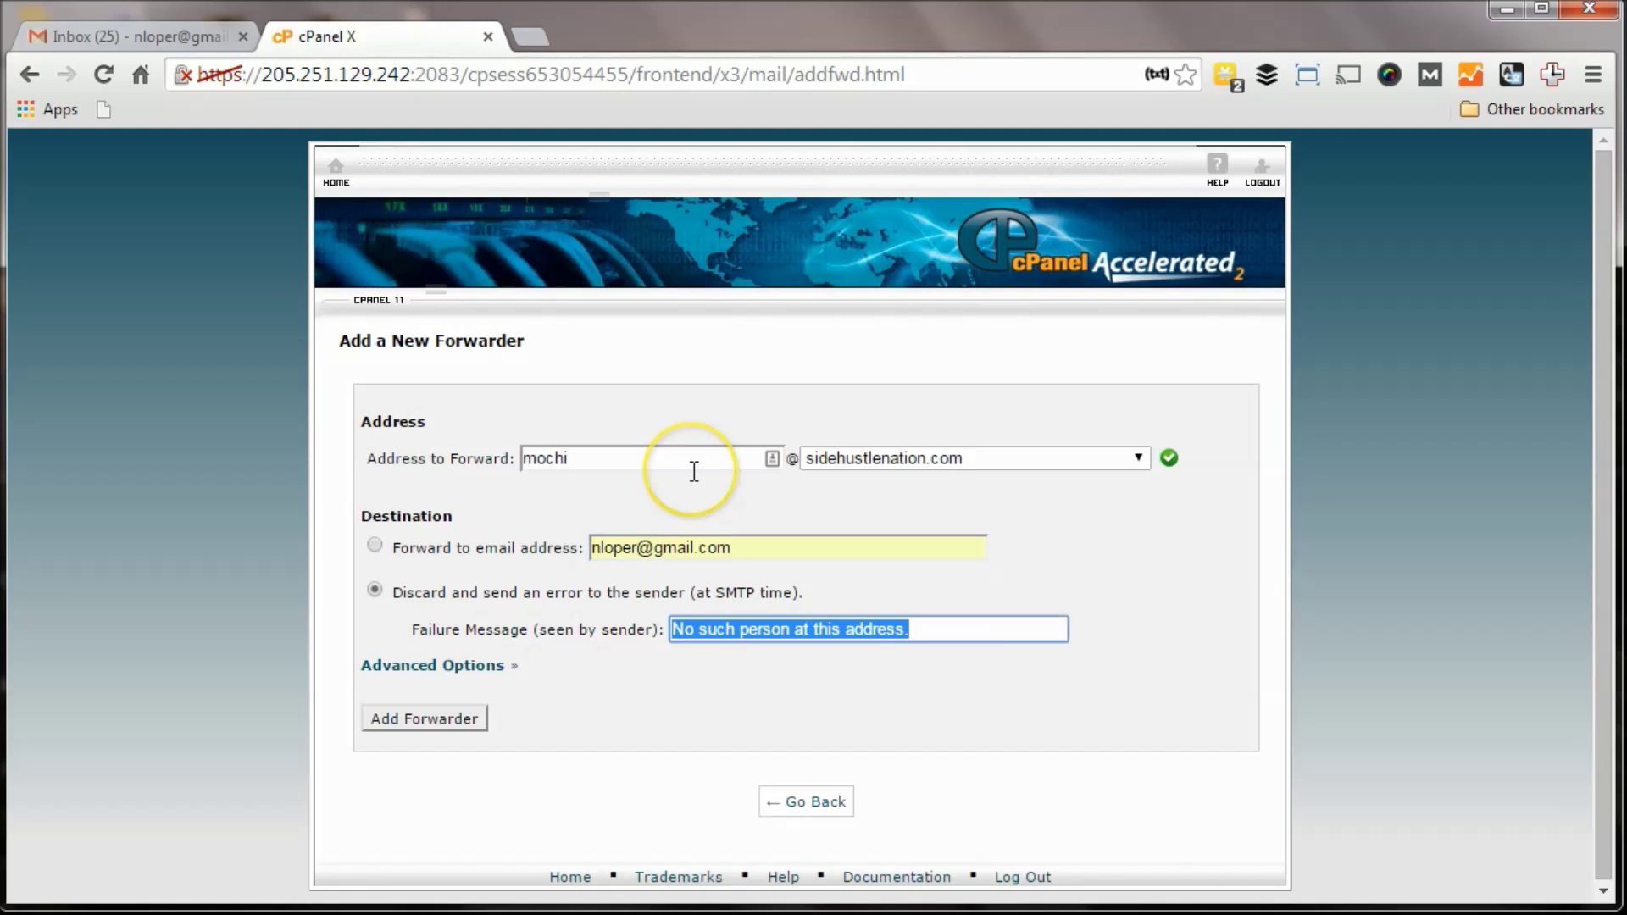
click(376, 547)
click(424, 718)
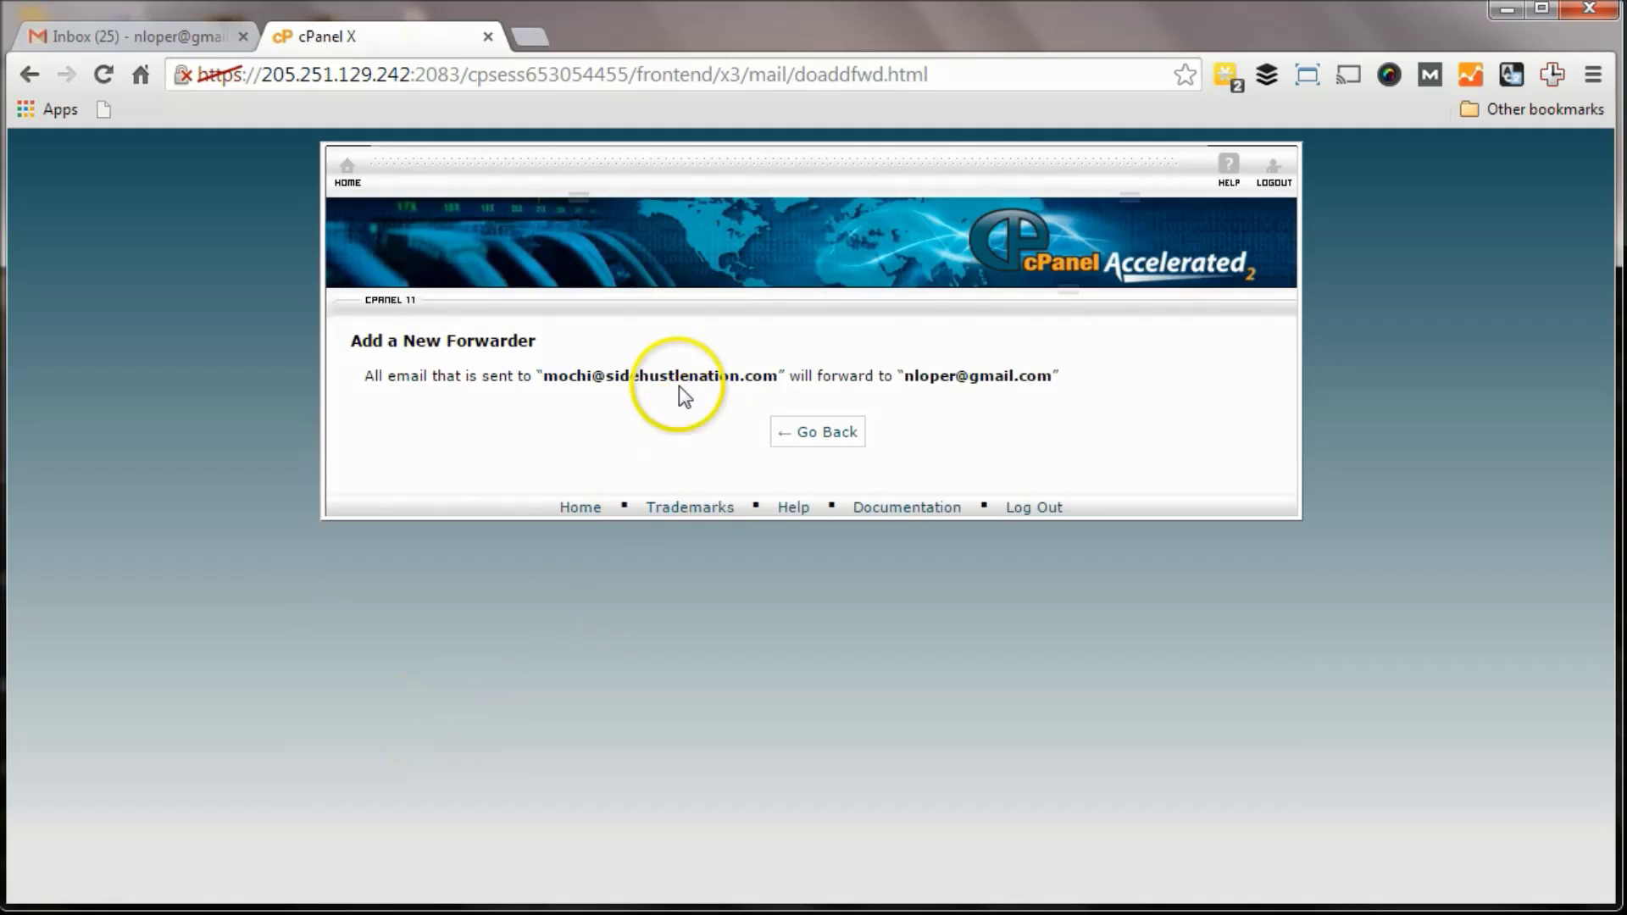
click(347, 172)
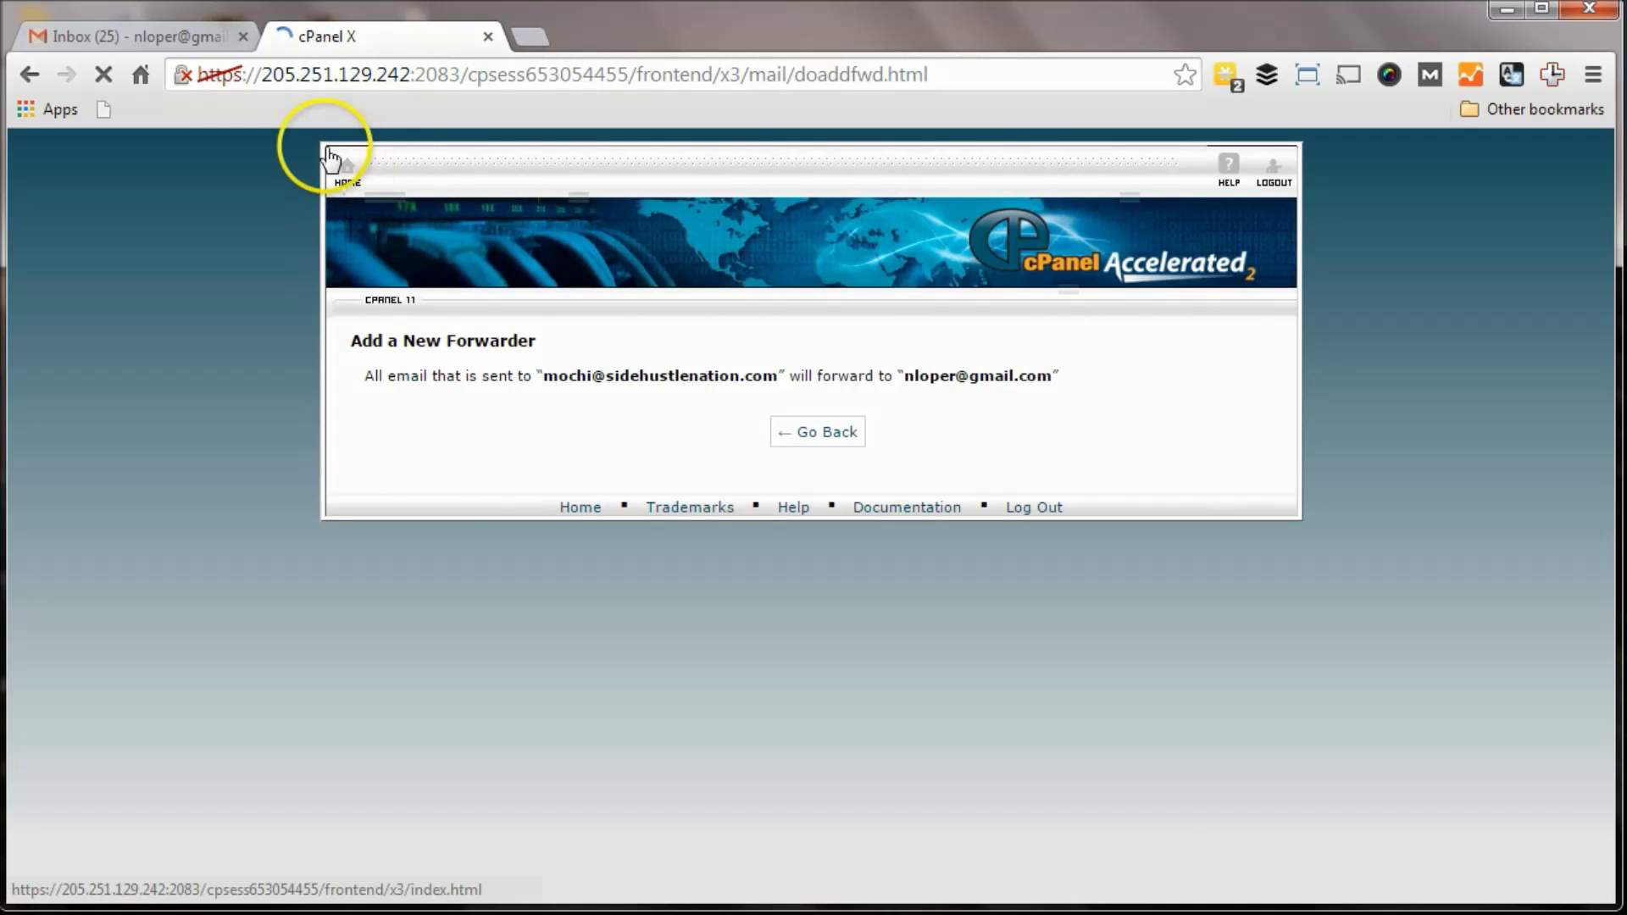
- Open Gmail Settings on the Accounts and Import tab, scrolled to 'Send mail as'
click(172, 36)
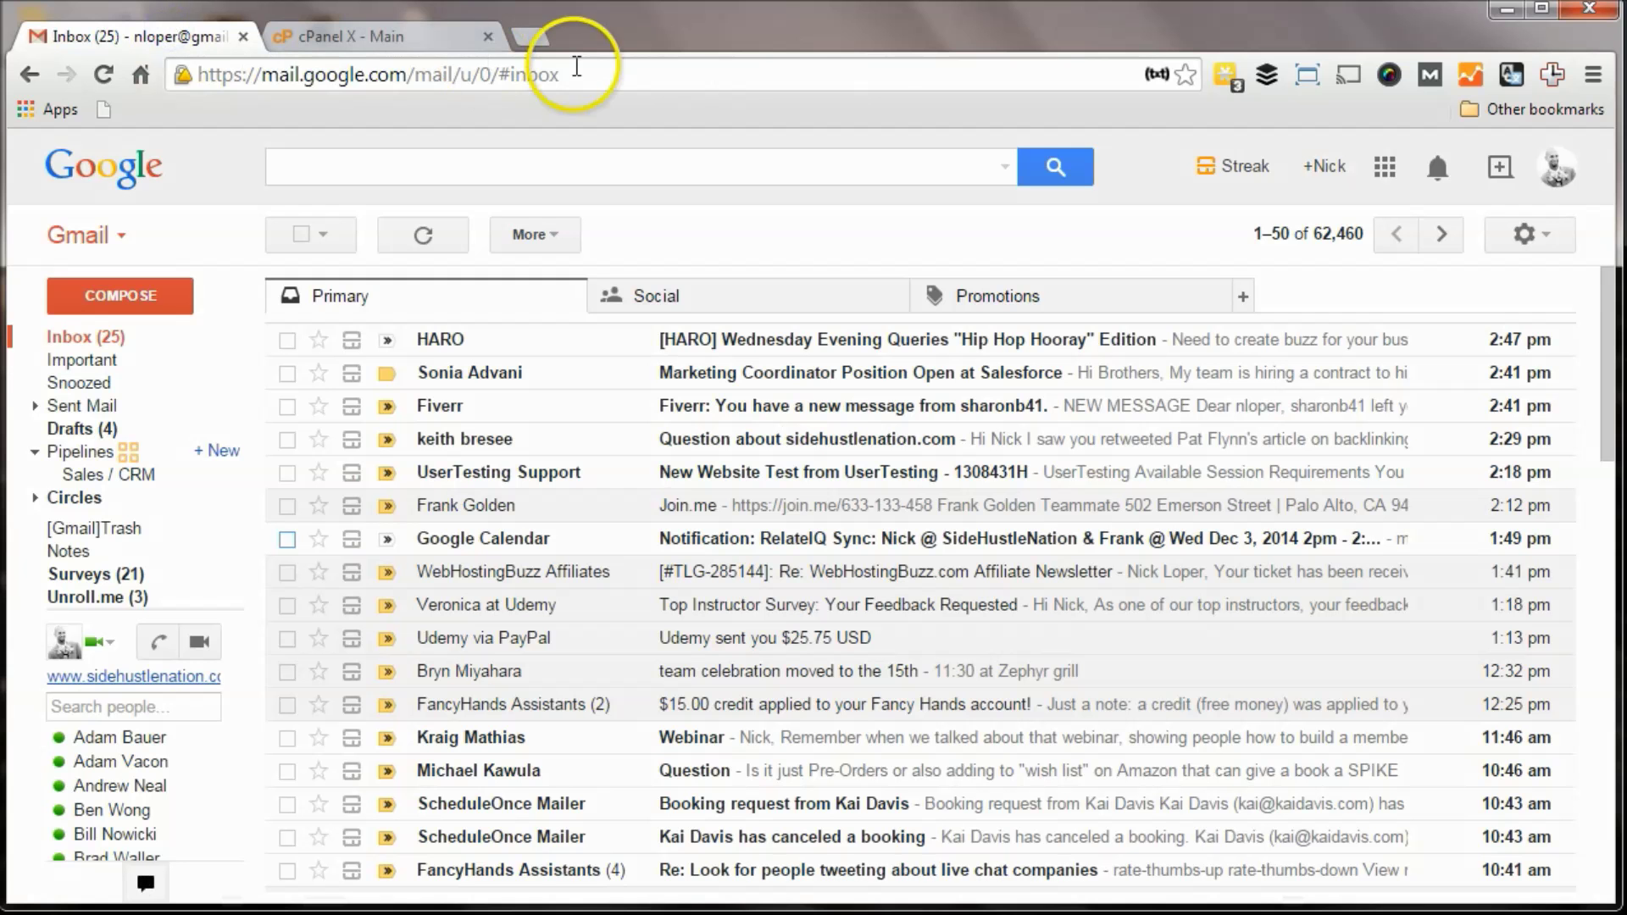
click(1347, 235)
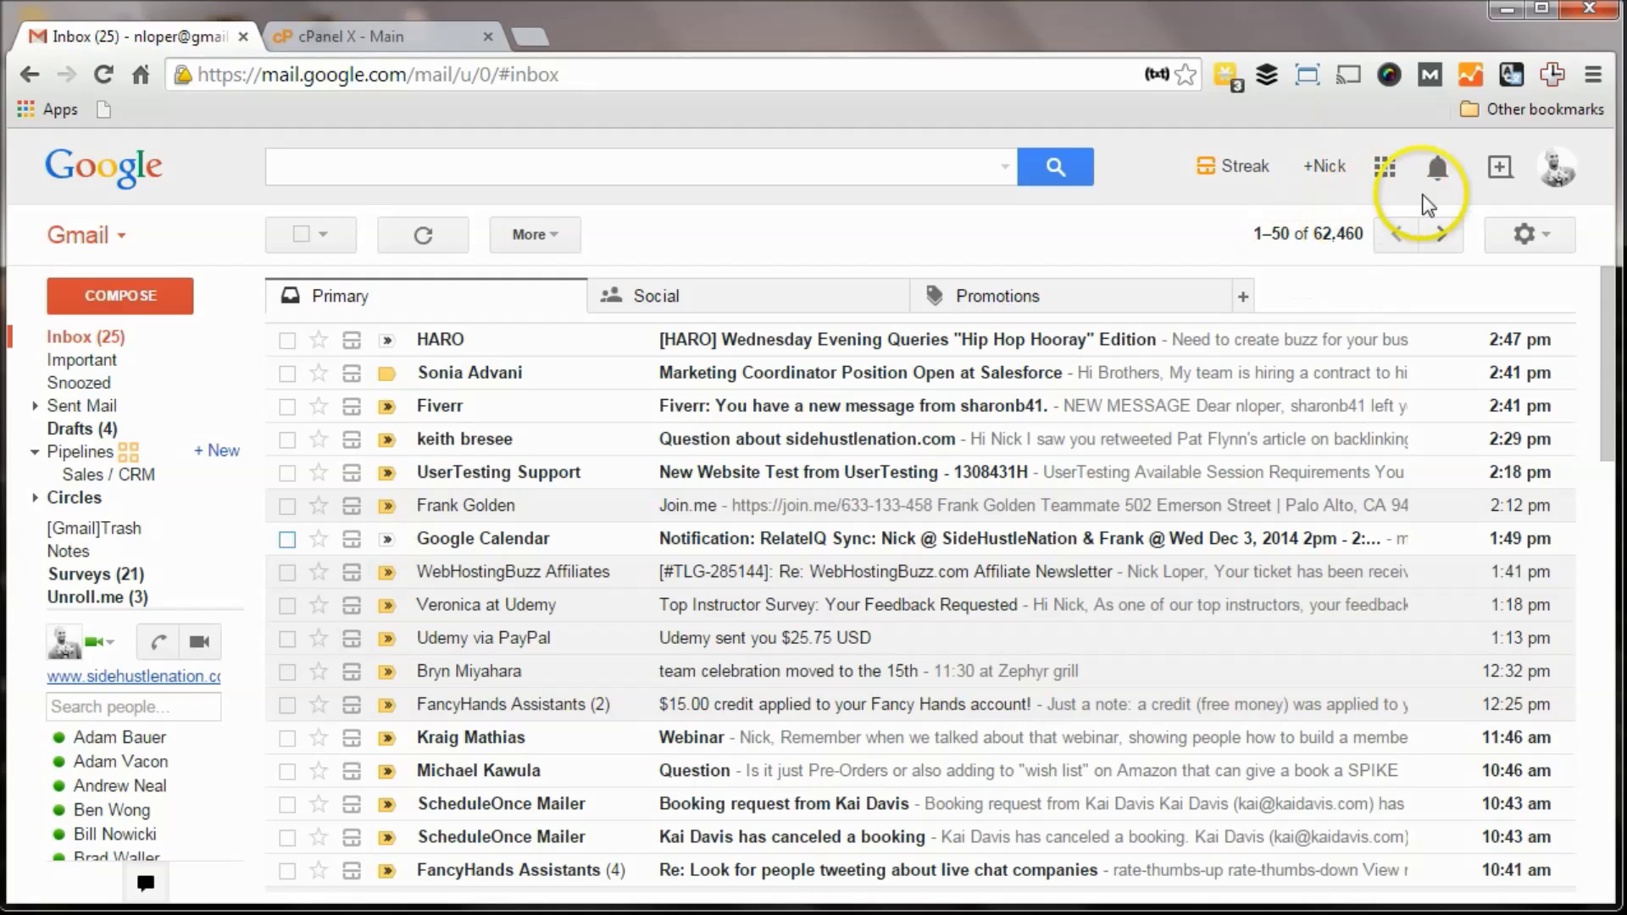
click(1552, 232)
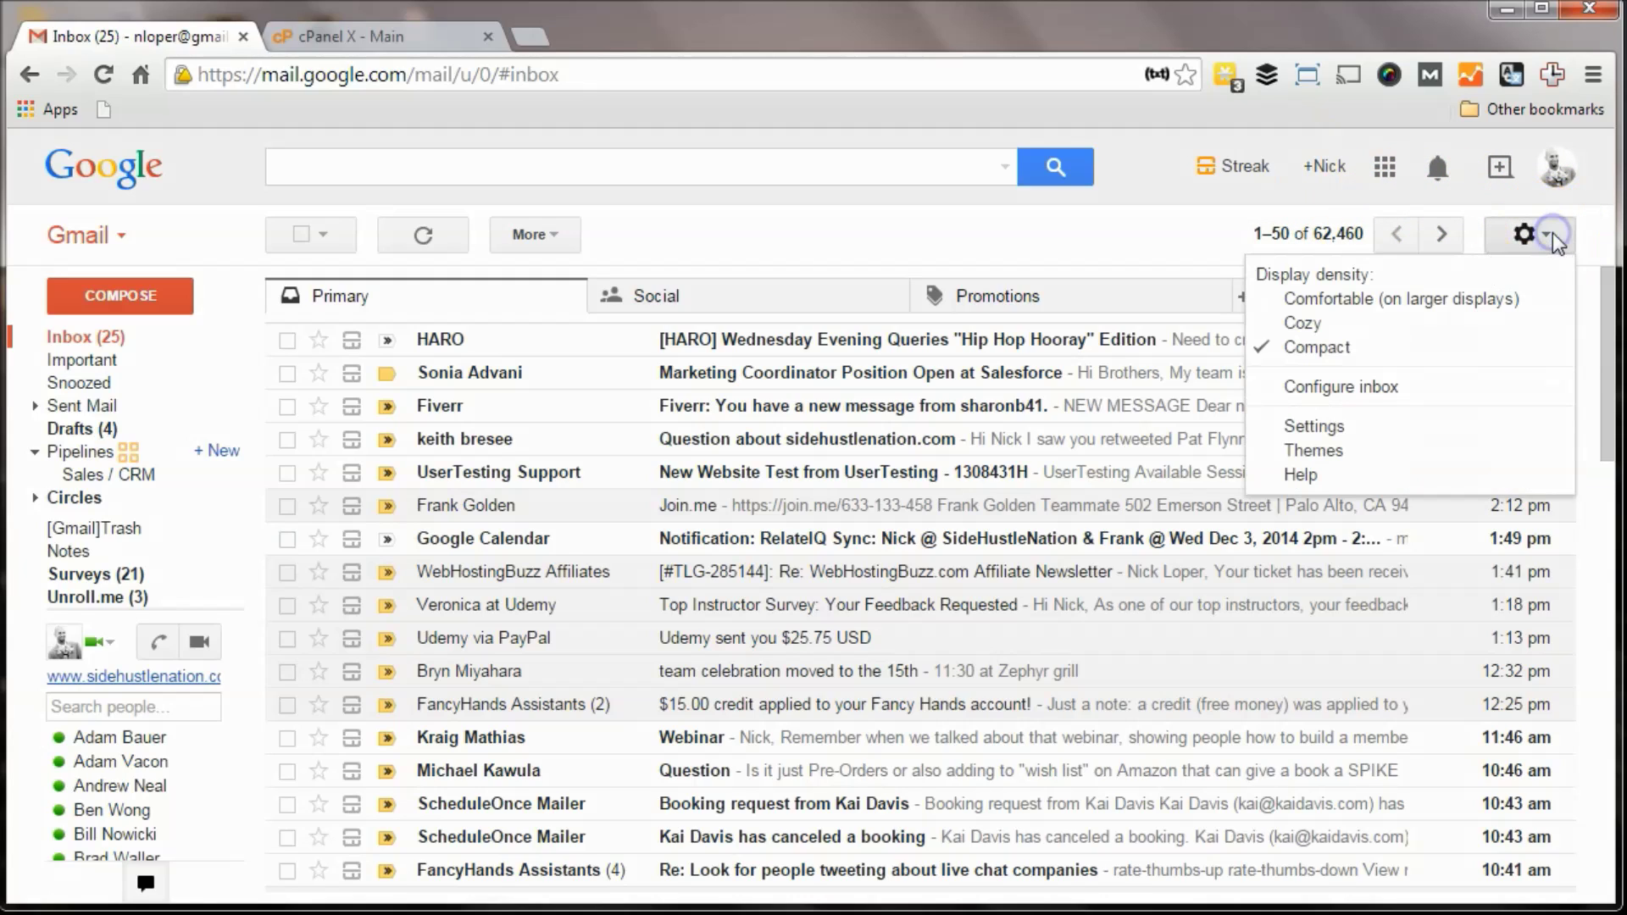
click(1336, 428)
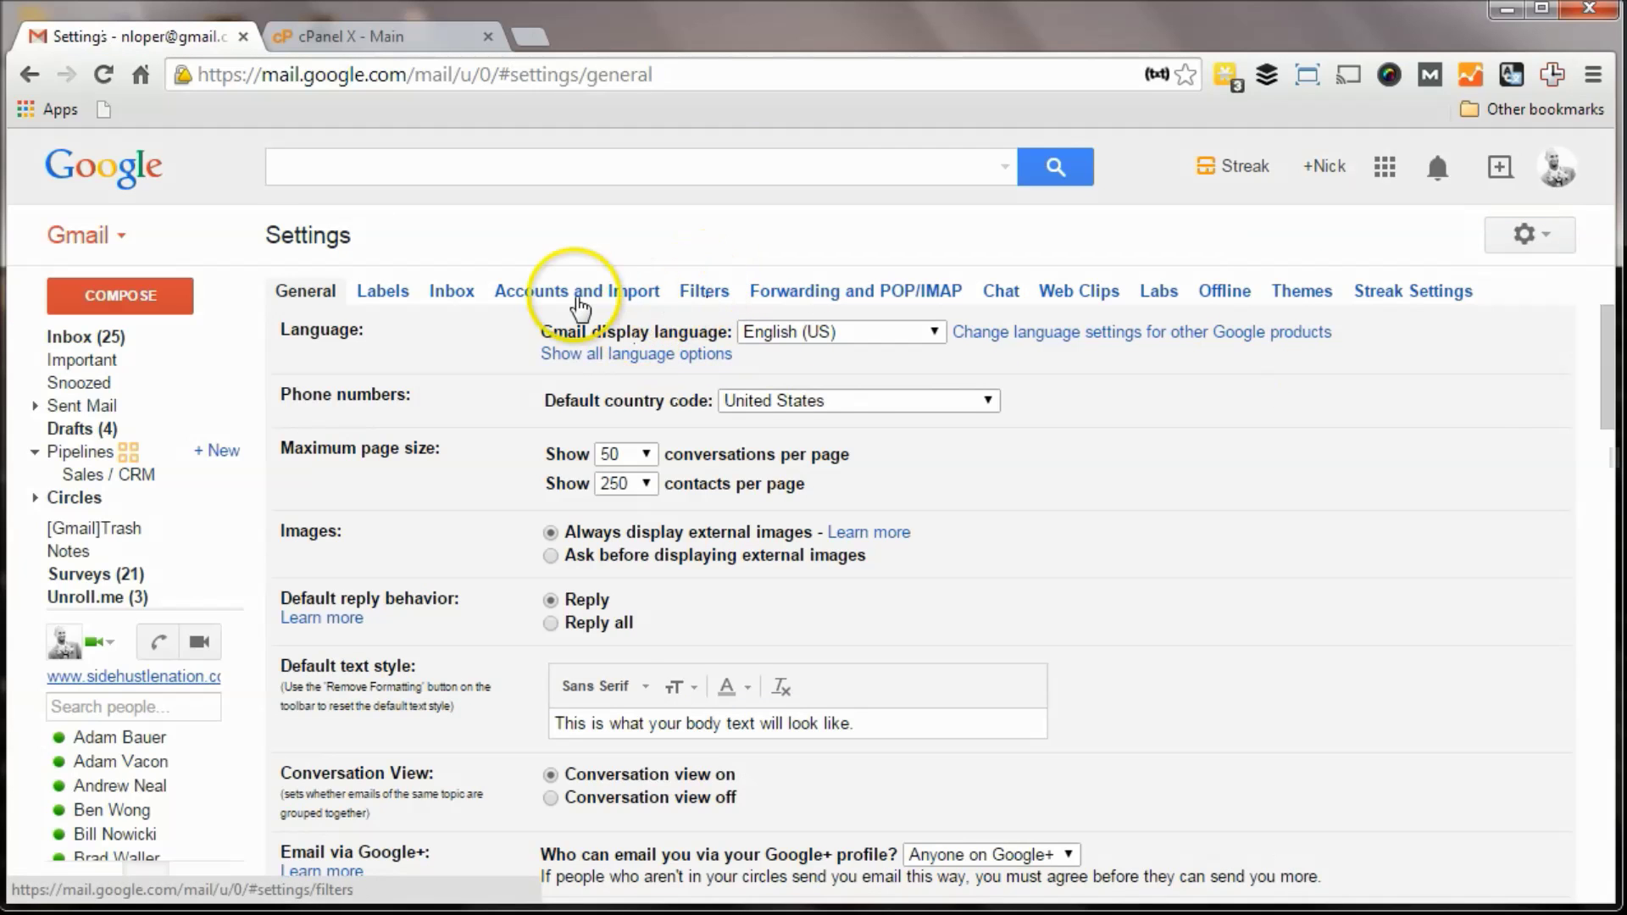
click(577, 293)
scroll(545, 363, down, 3)
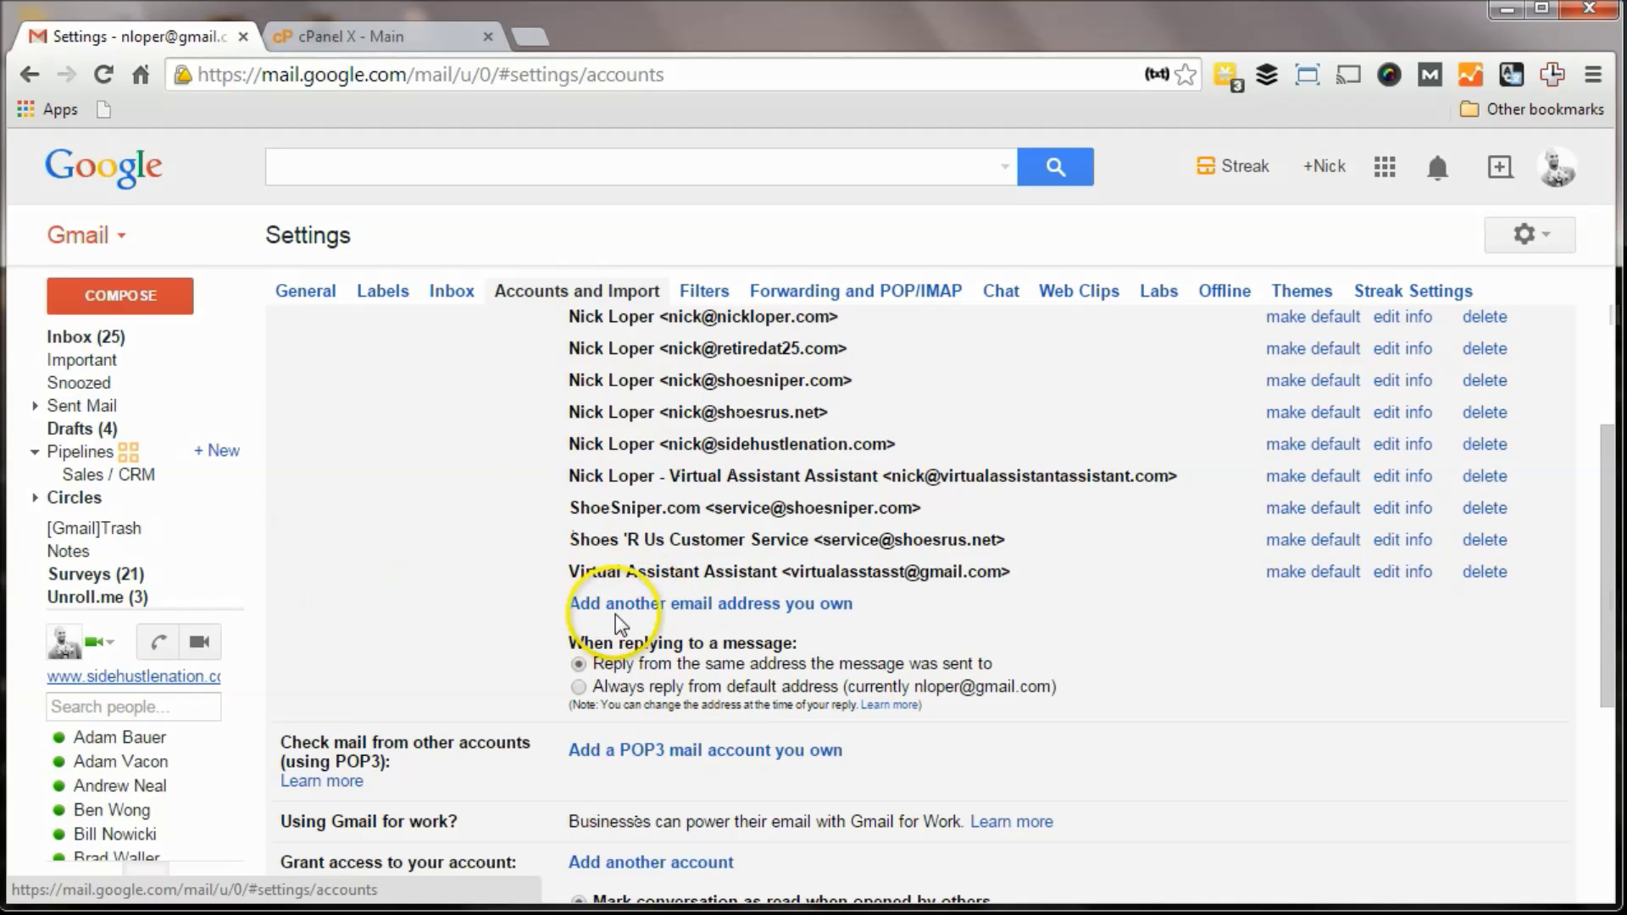
- Add the mochi domain address as a send-as address and continue to the SMTP step
click(666, 606)
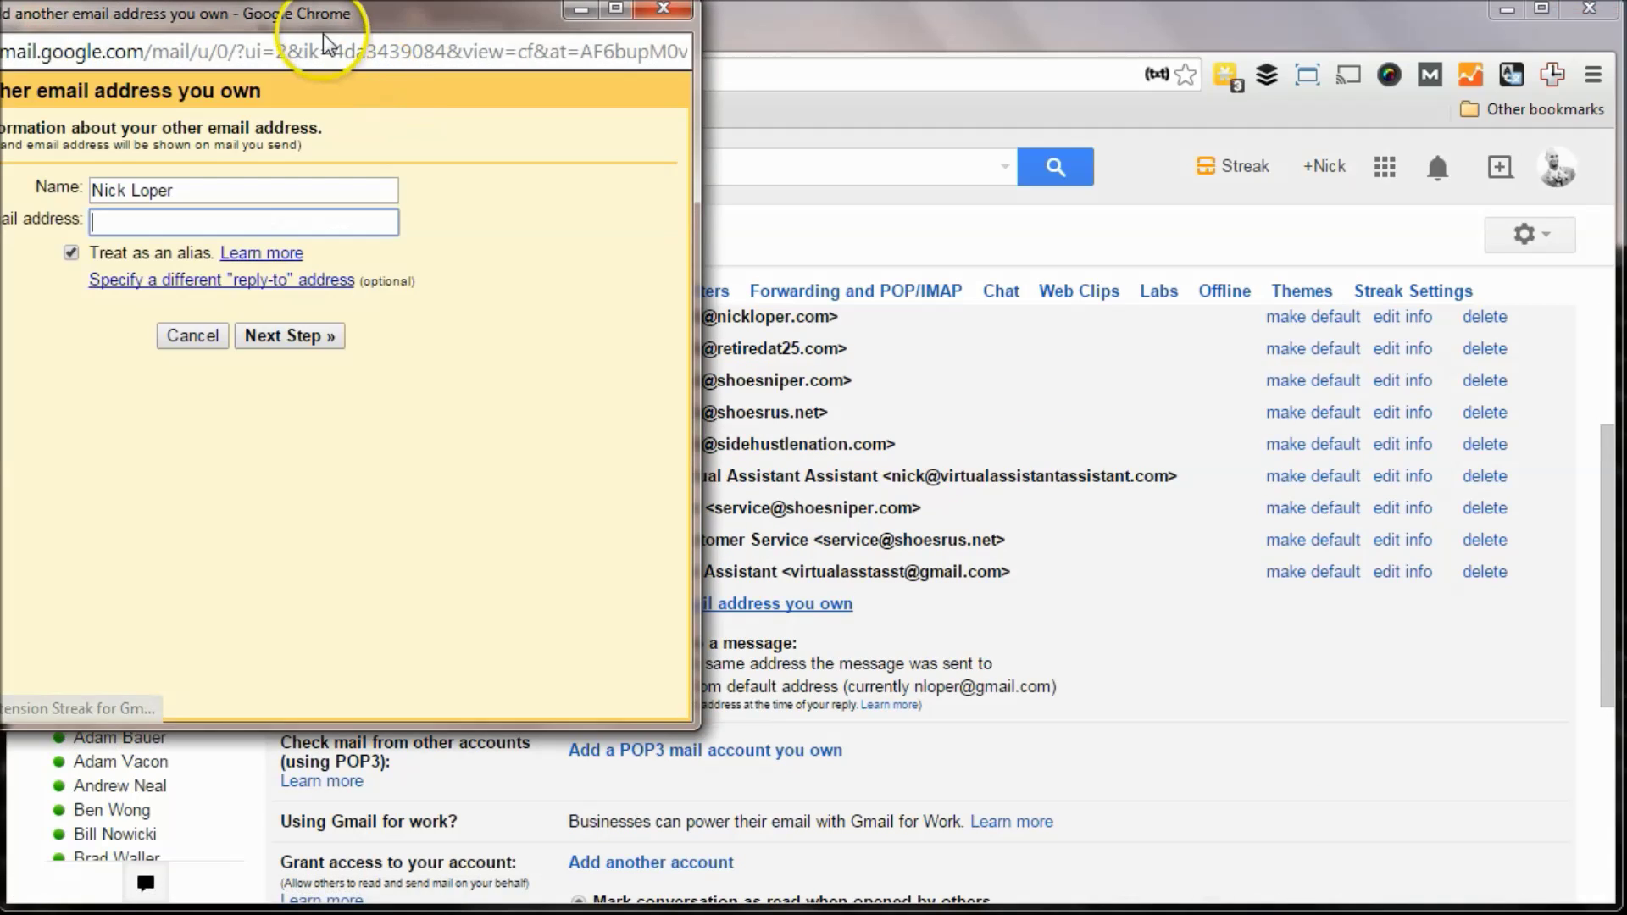
drag(318, 26, 427, 55)
click(291, 247)
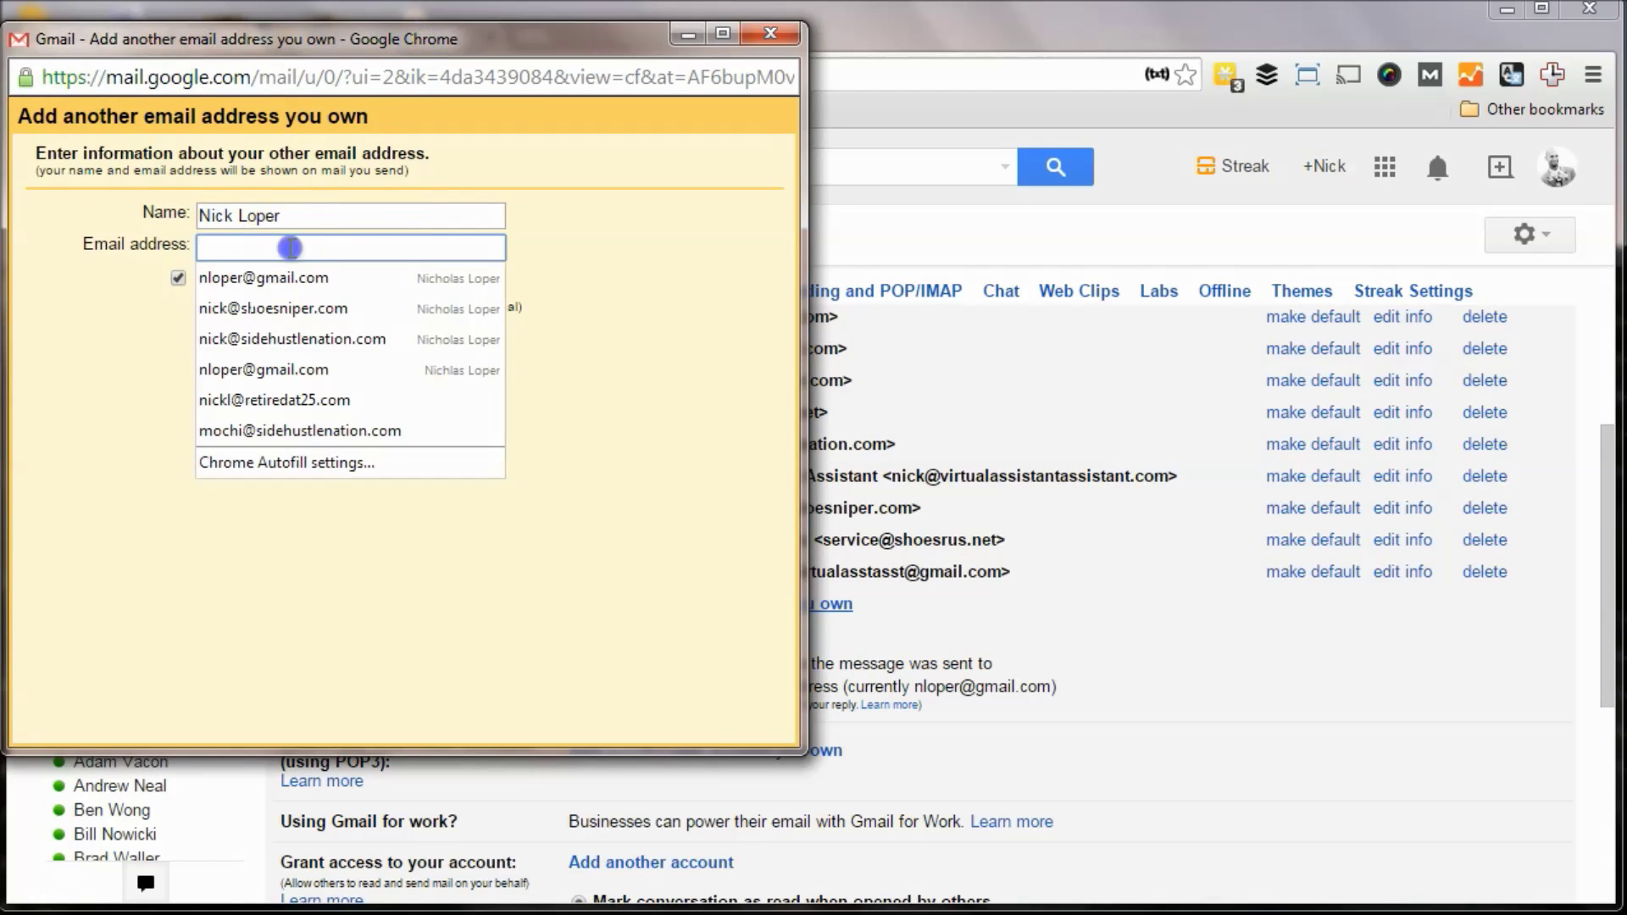
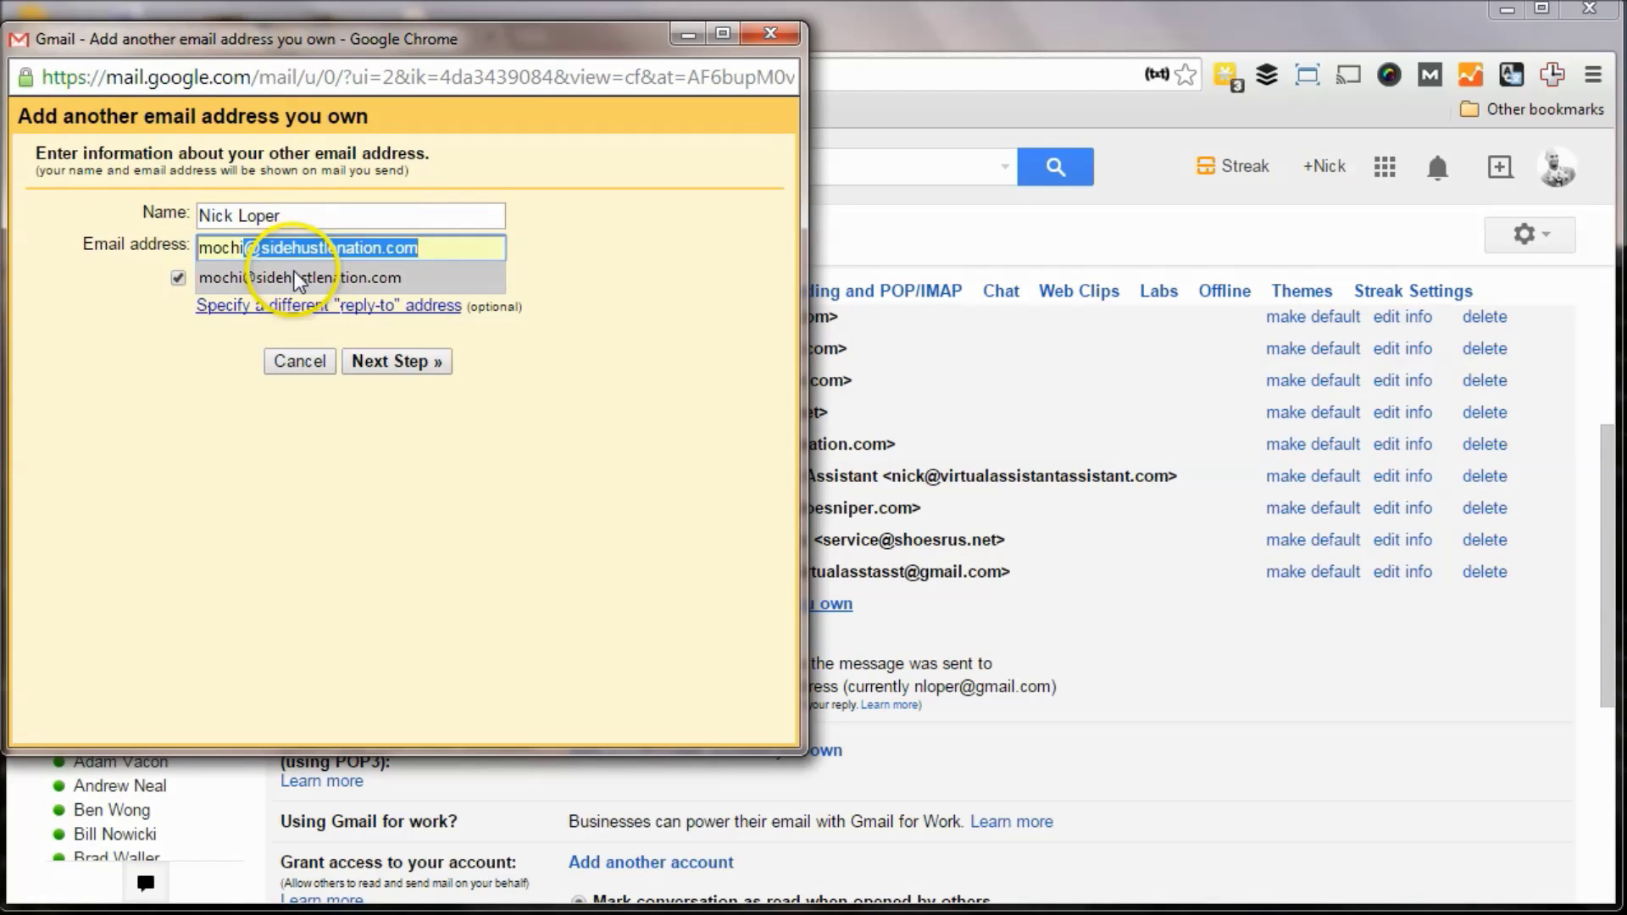
click(291, 277)
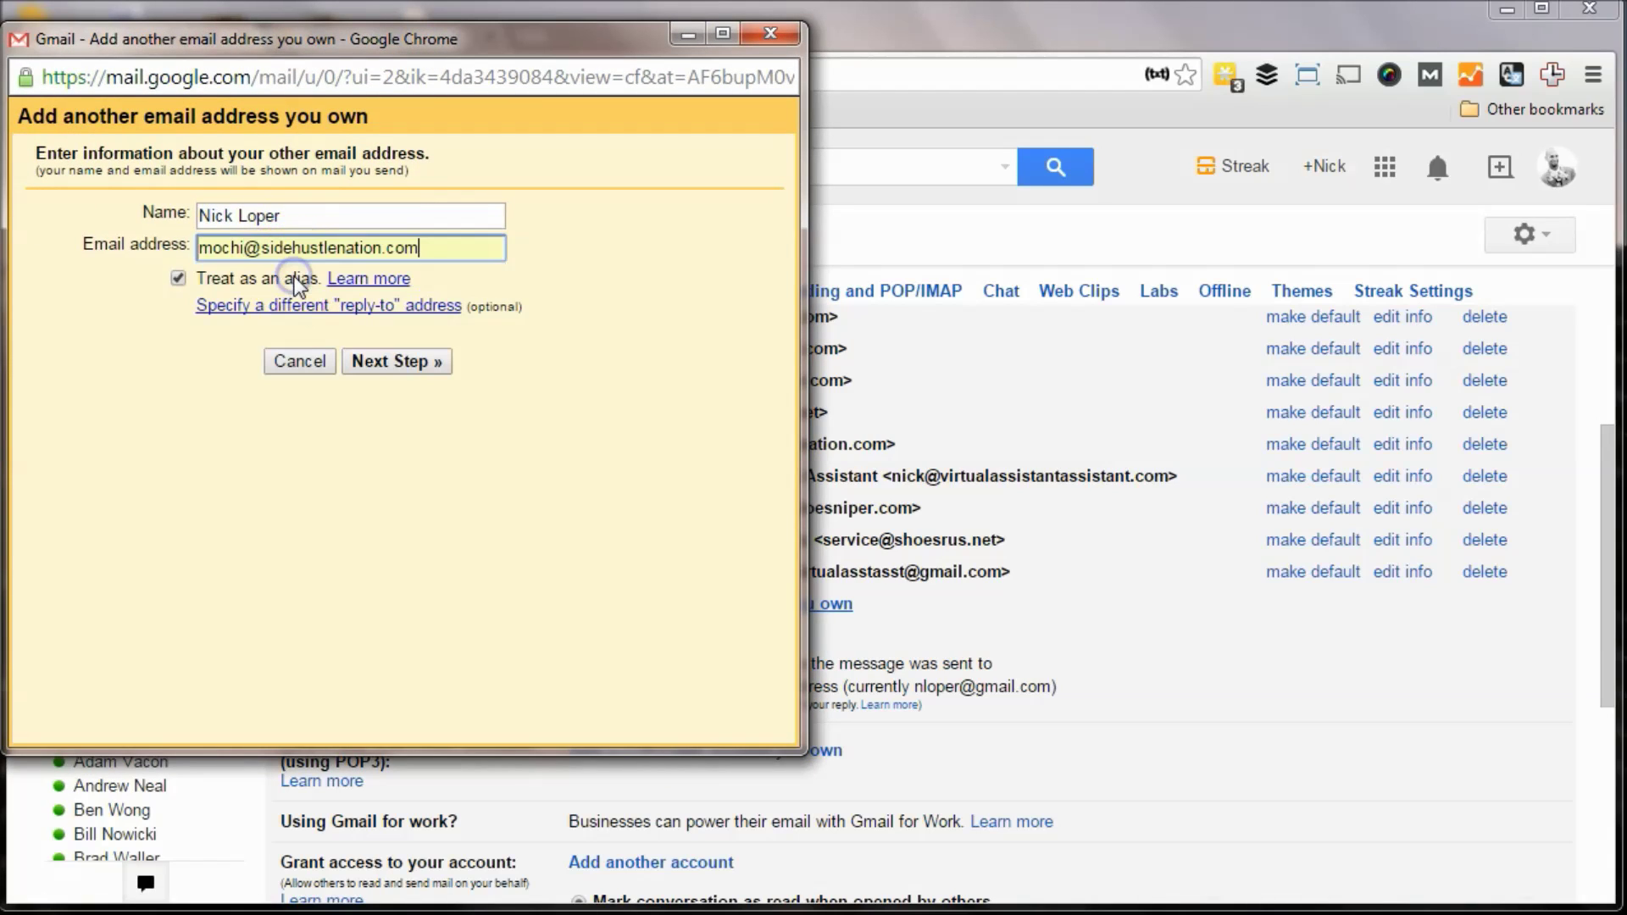
click(390, 363)
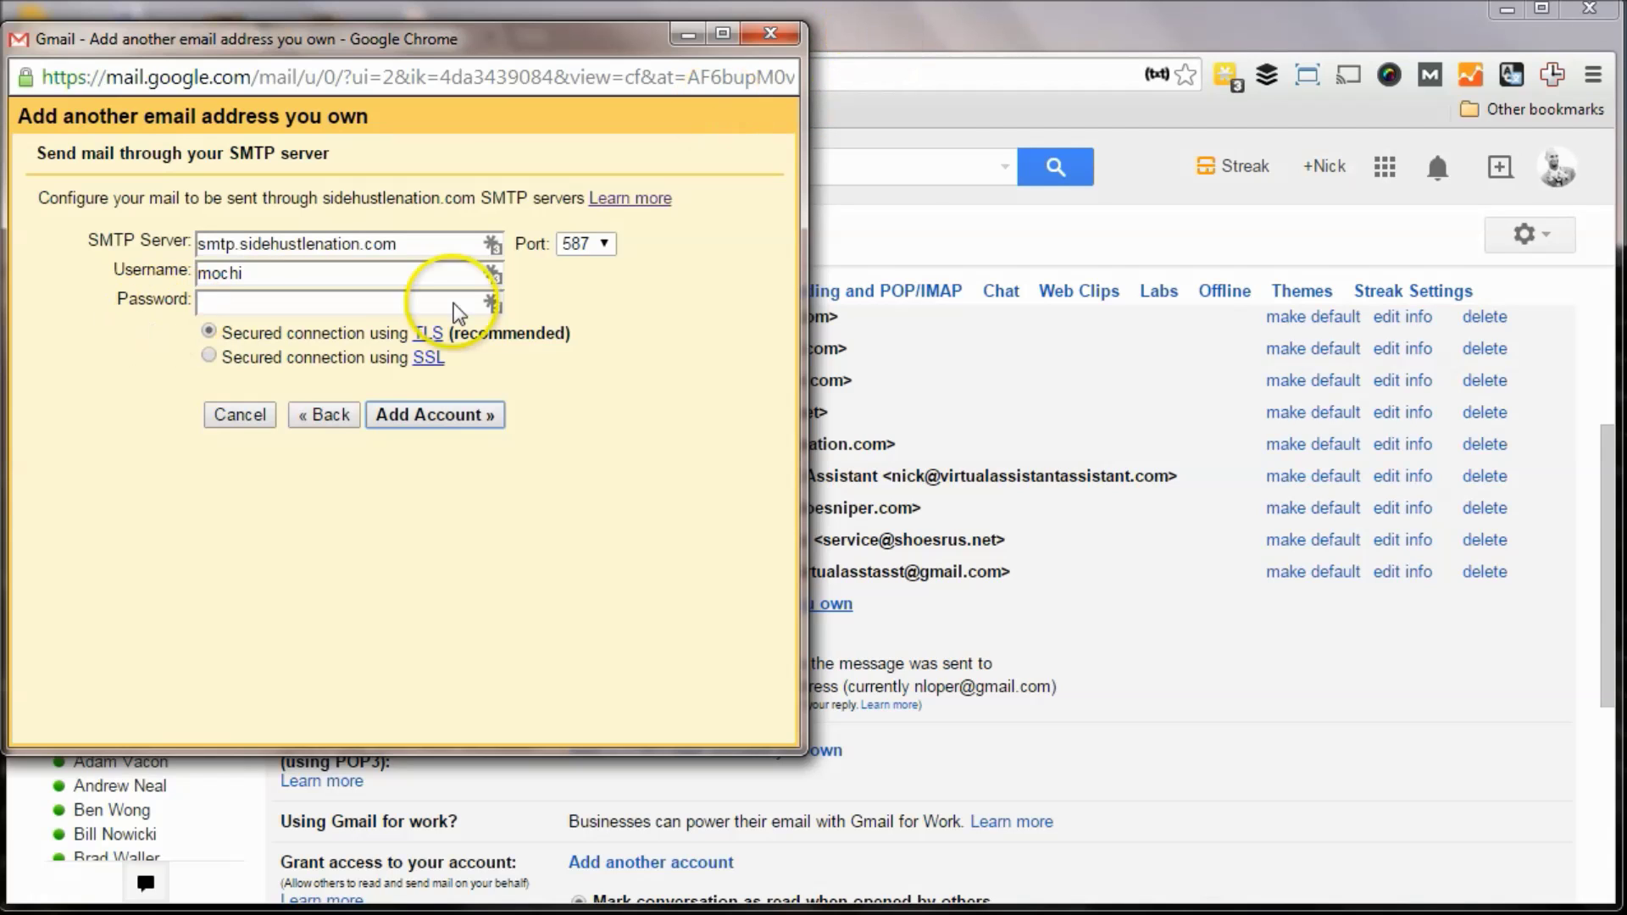
click(877, 29)
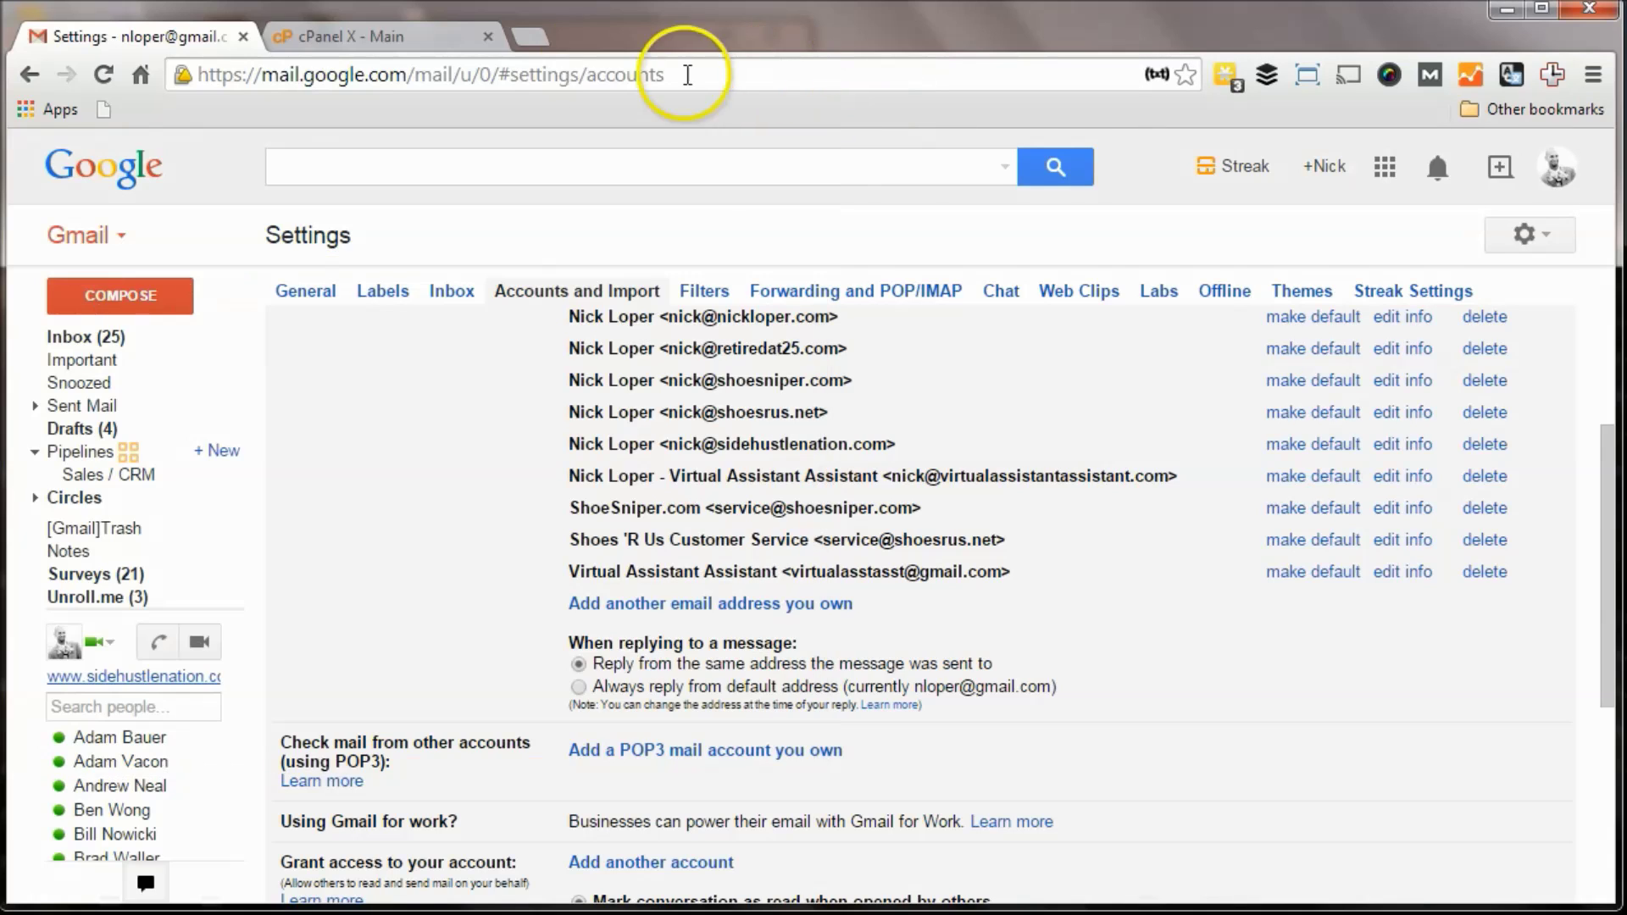
click(415, 33)
- Show the mochi mailbox's Configure Email Client page and select its SSL/TLS username
scroll(839, 490, down, 5)
scroll(839, 490, down, 2)
scroll(806, 392, up, 2)
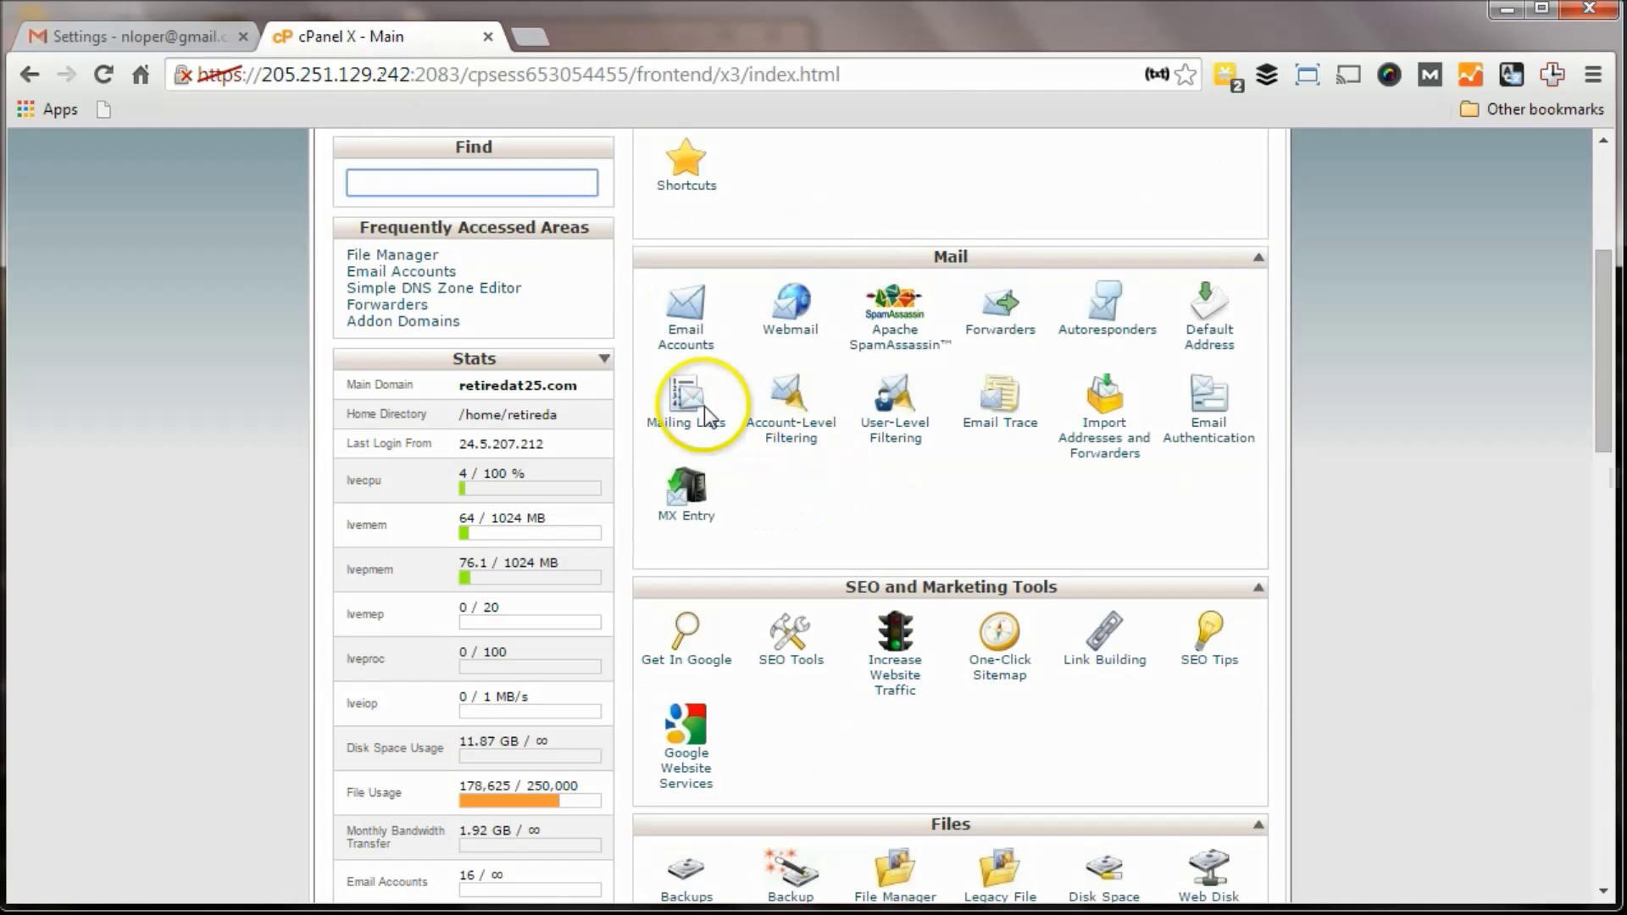
click(682, 322)
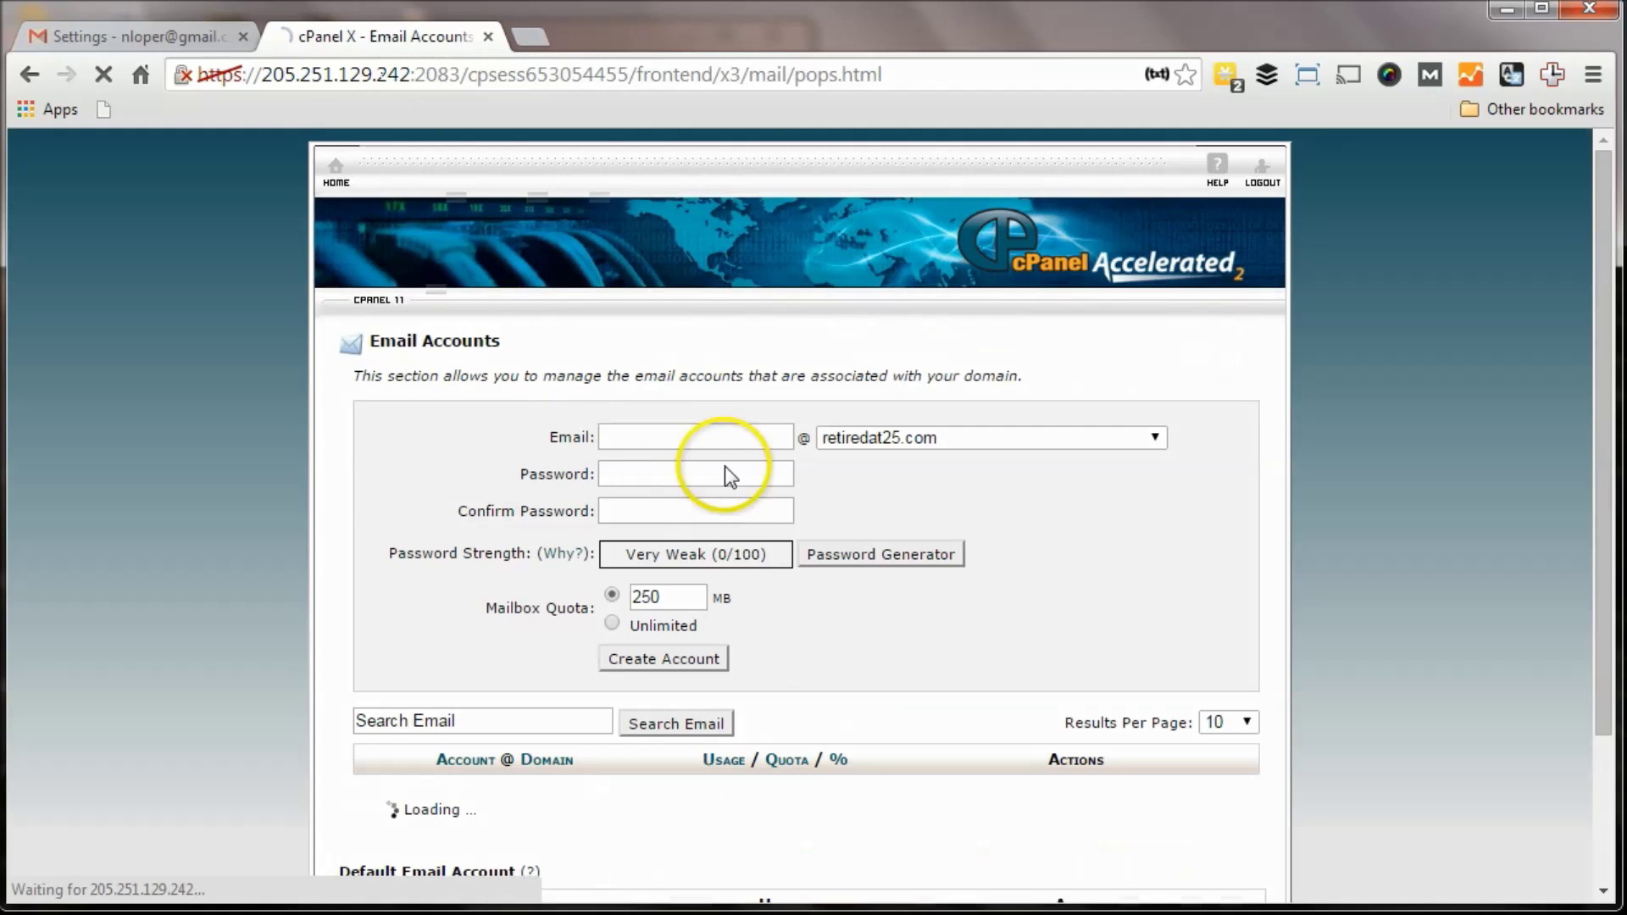
scroll(861, 607, down, 4)
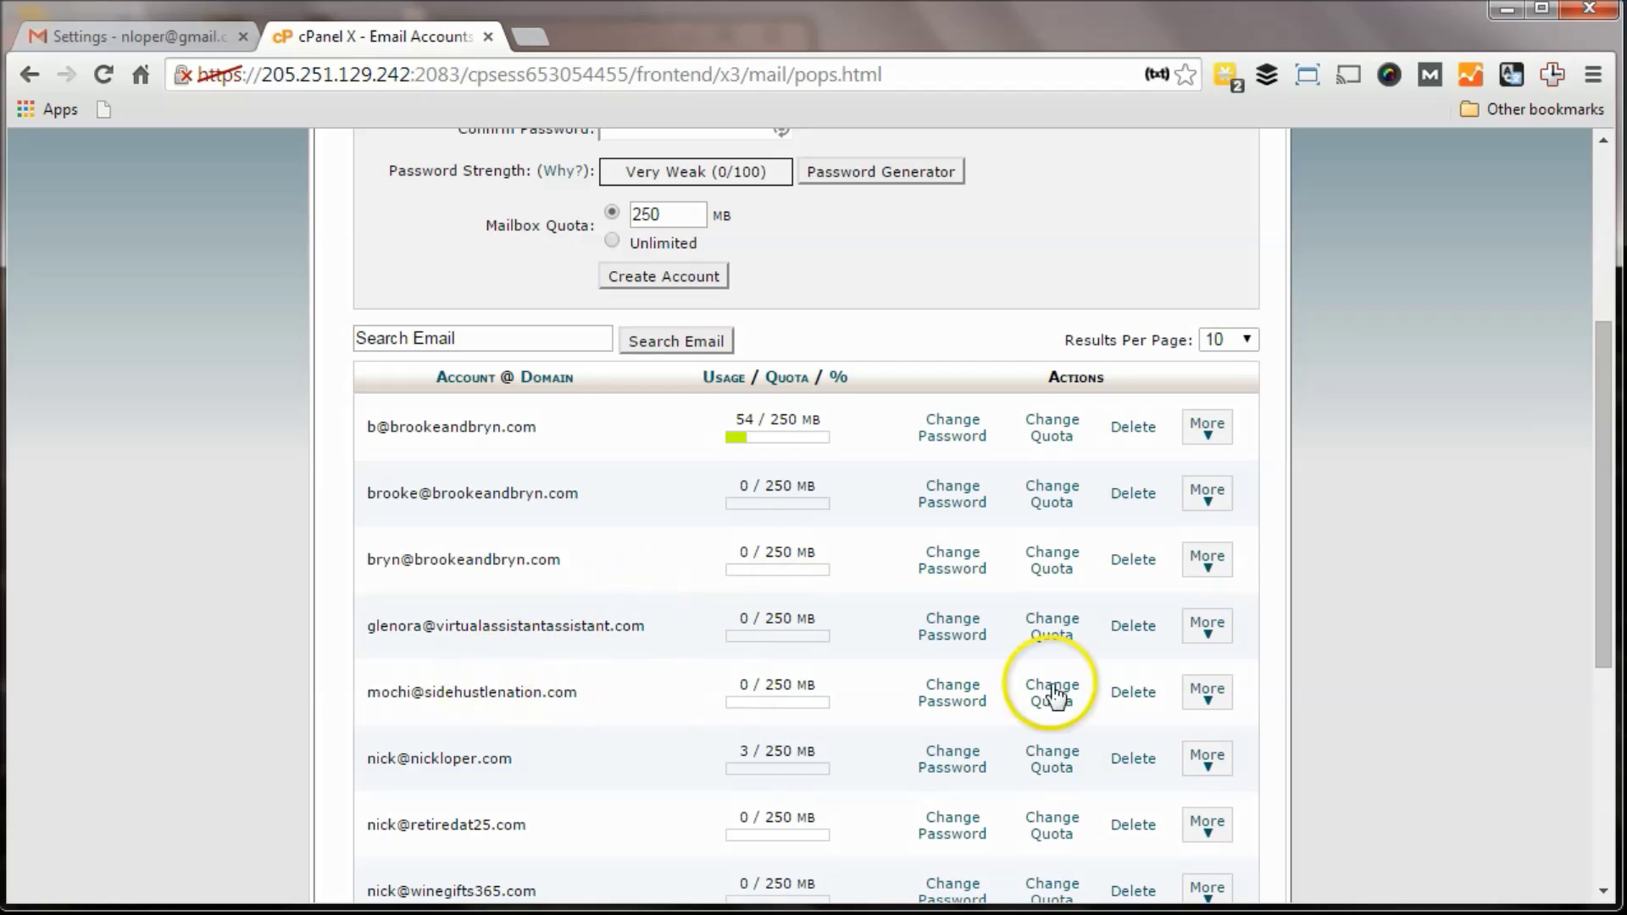
click(1207, 692)
click(1229, 771)
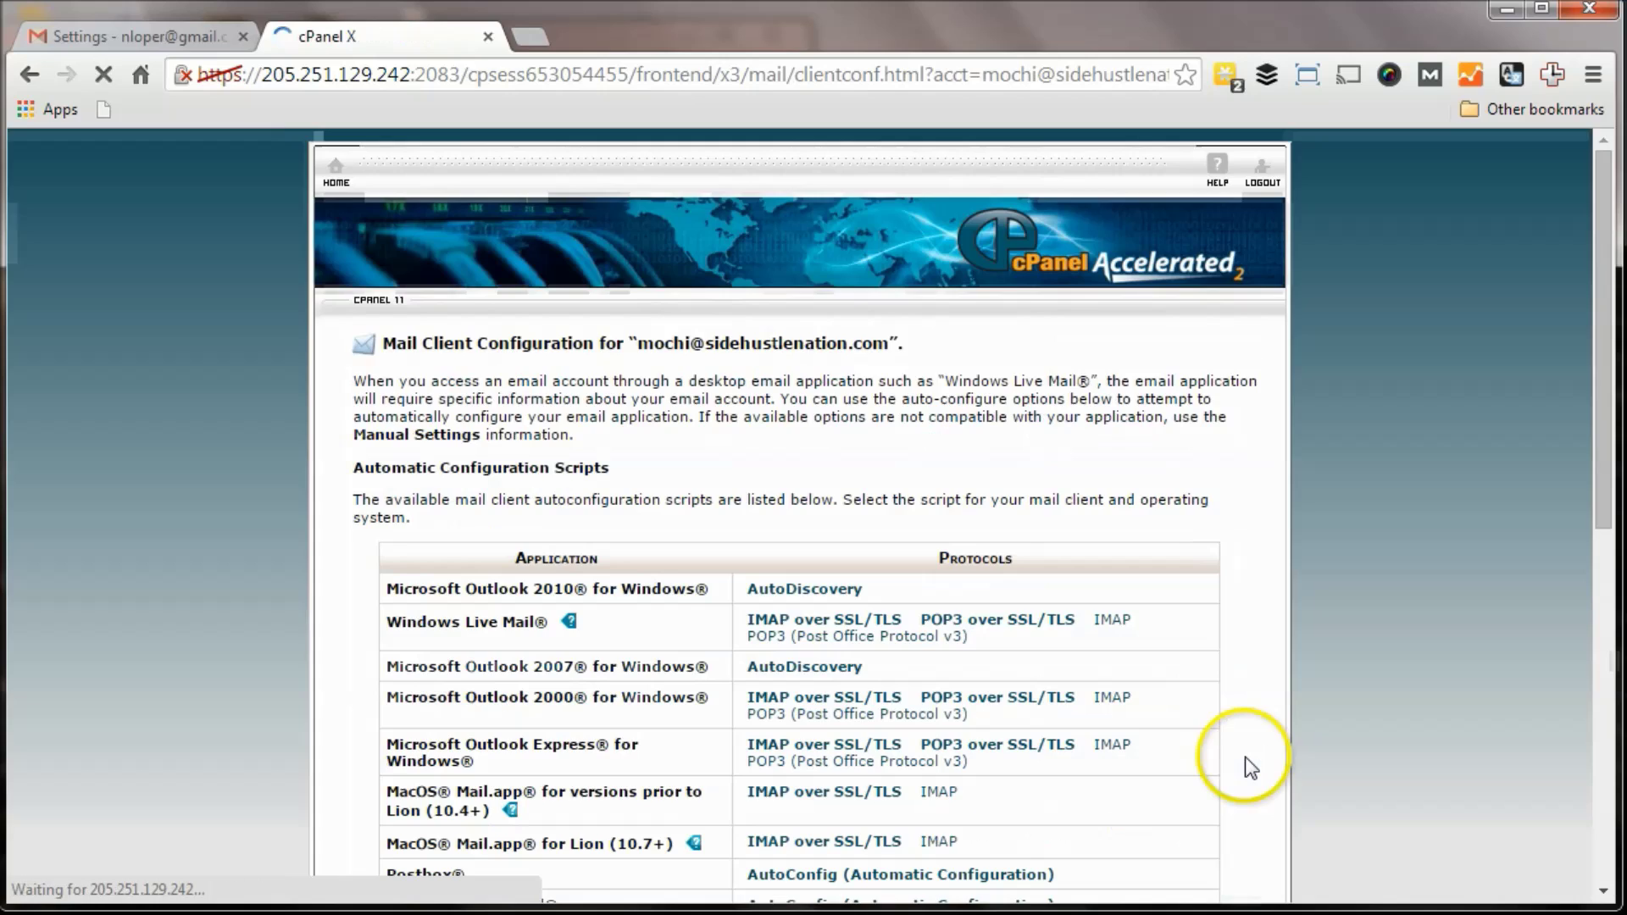
scroll(690, 459, down, 7)
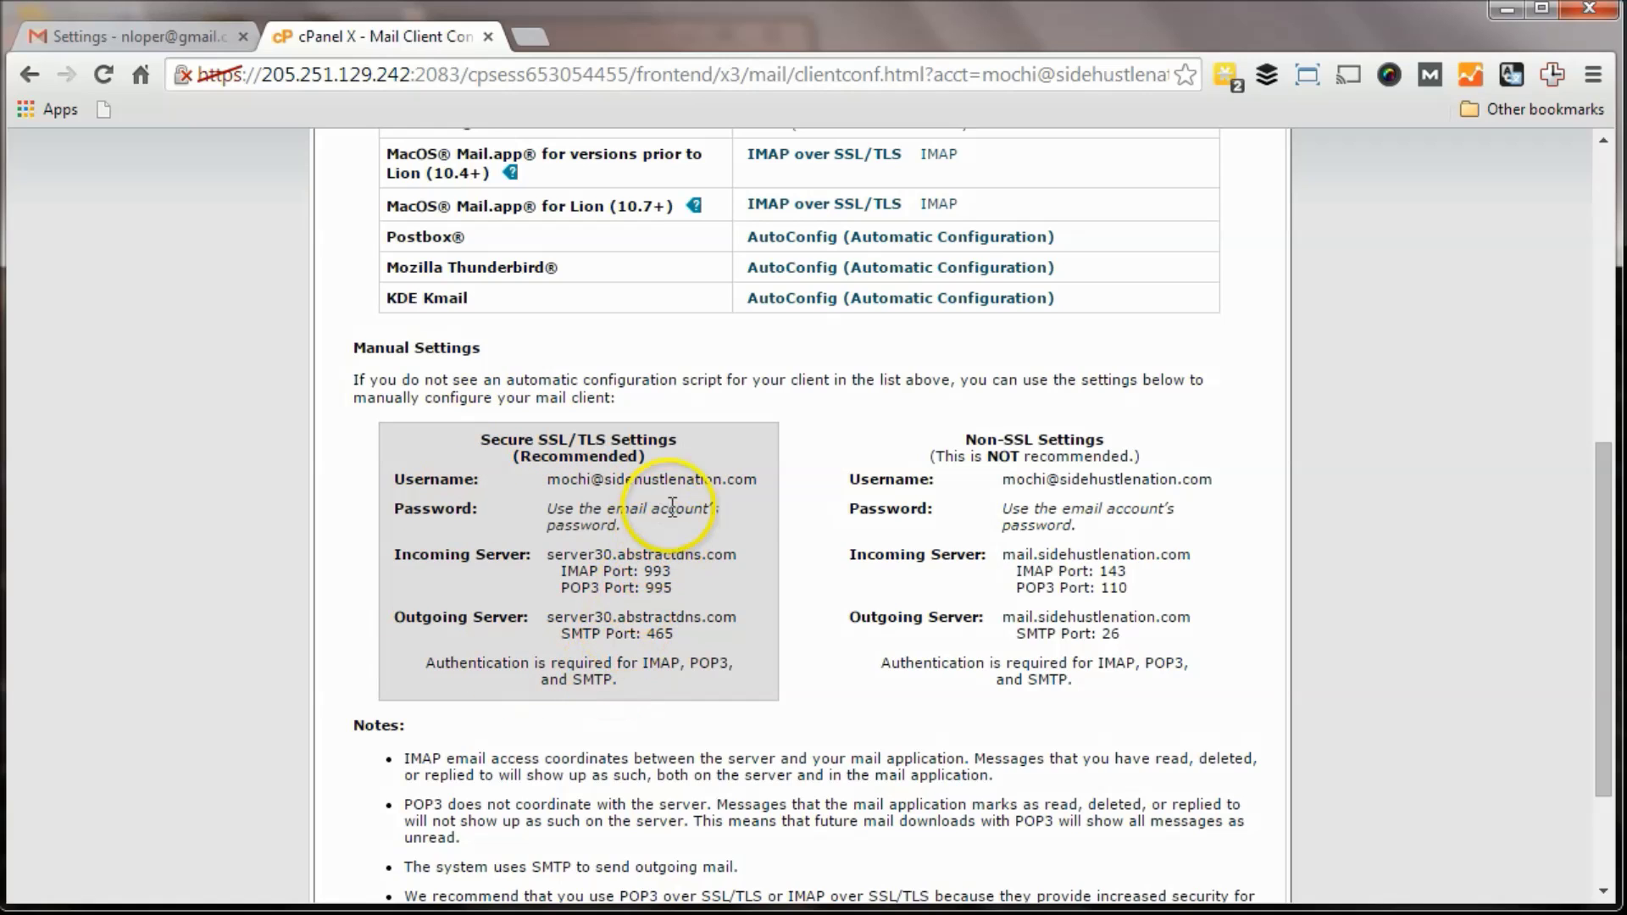
drag(757, 485, 552, 484)
key(ctrl+c)
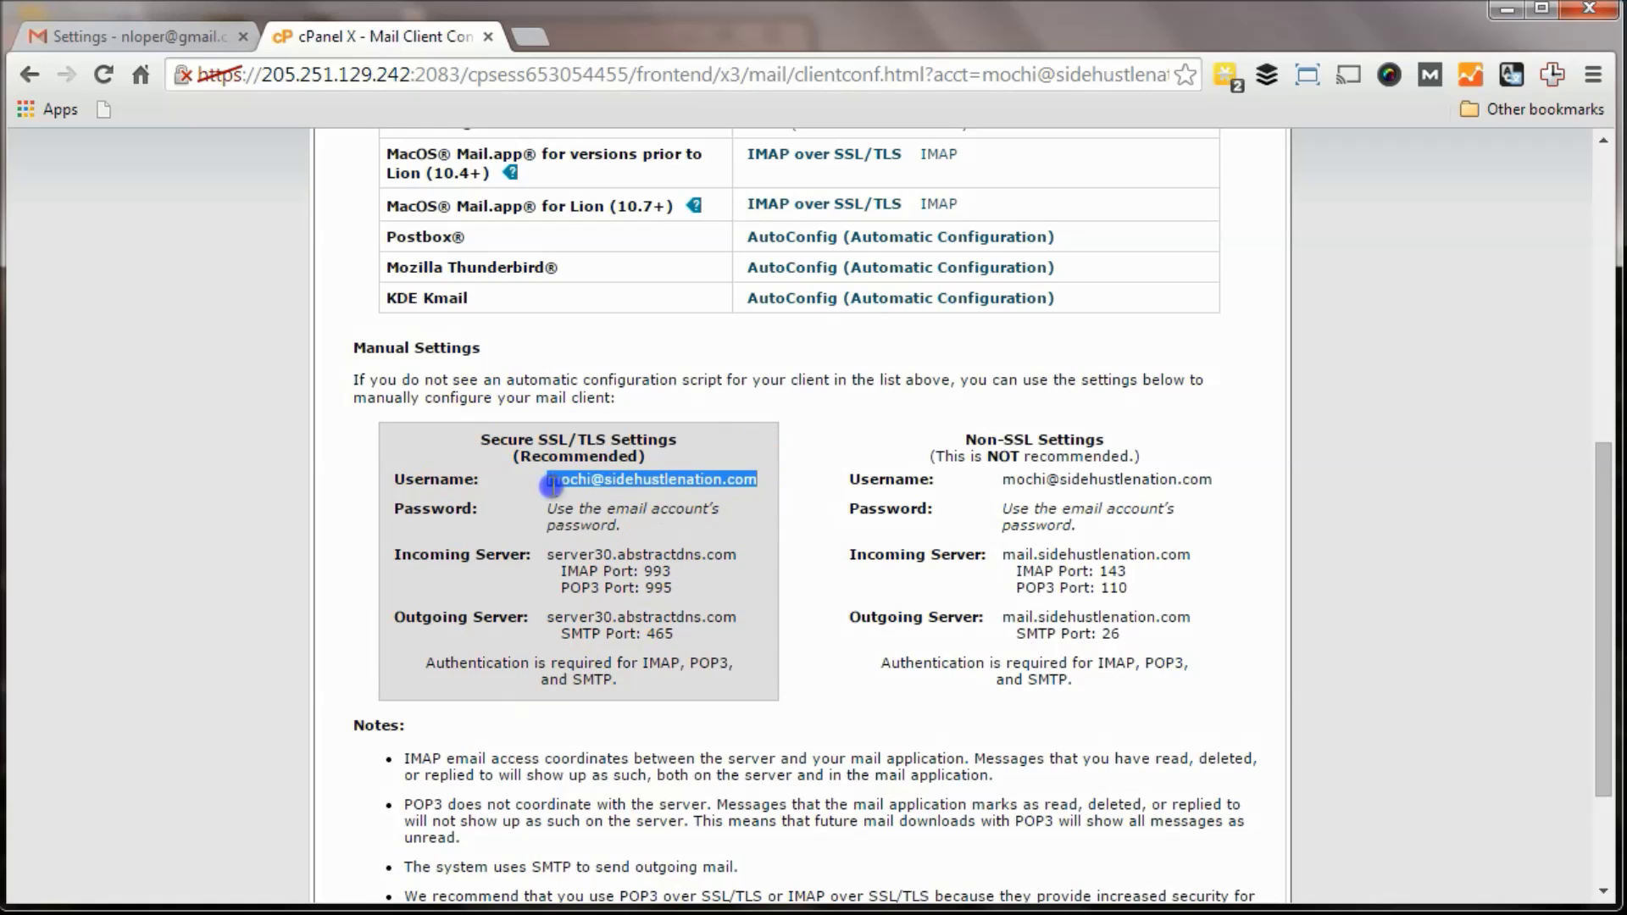
- Replace the SMTP username with the full mochi email address
click(179, 36)
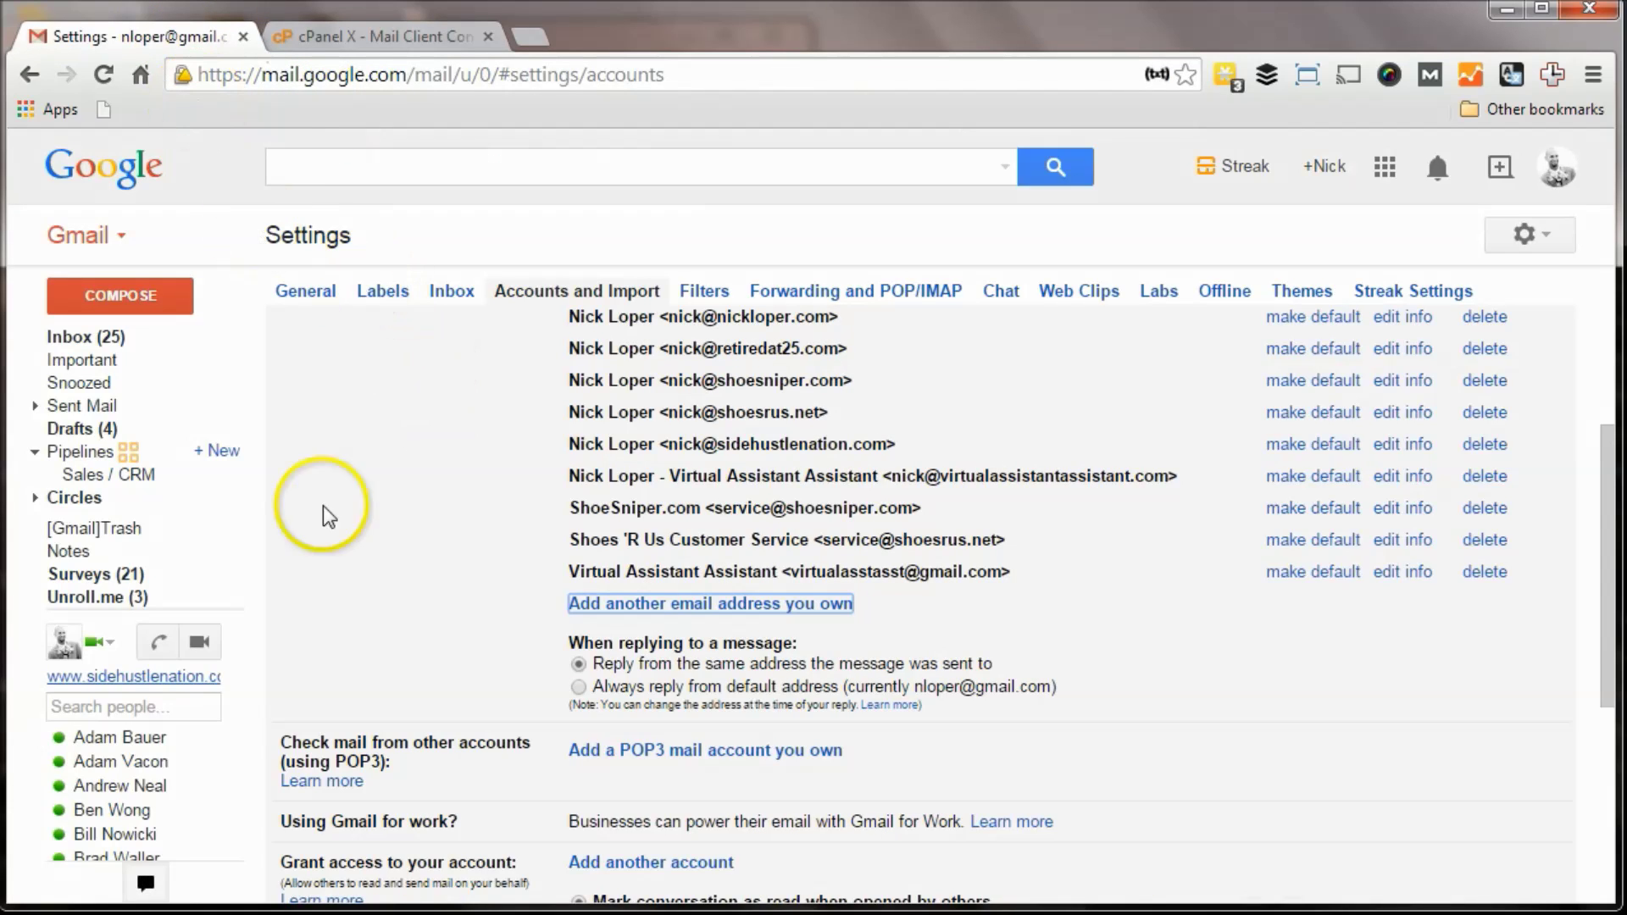
click(576, 805)
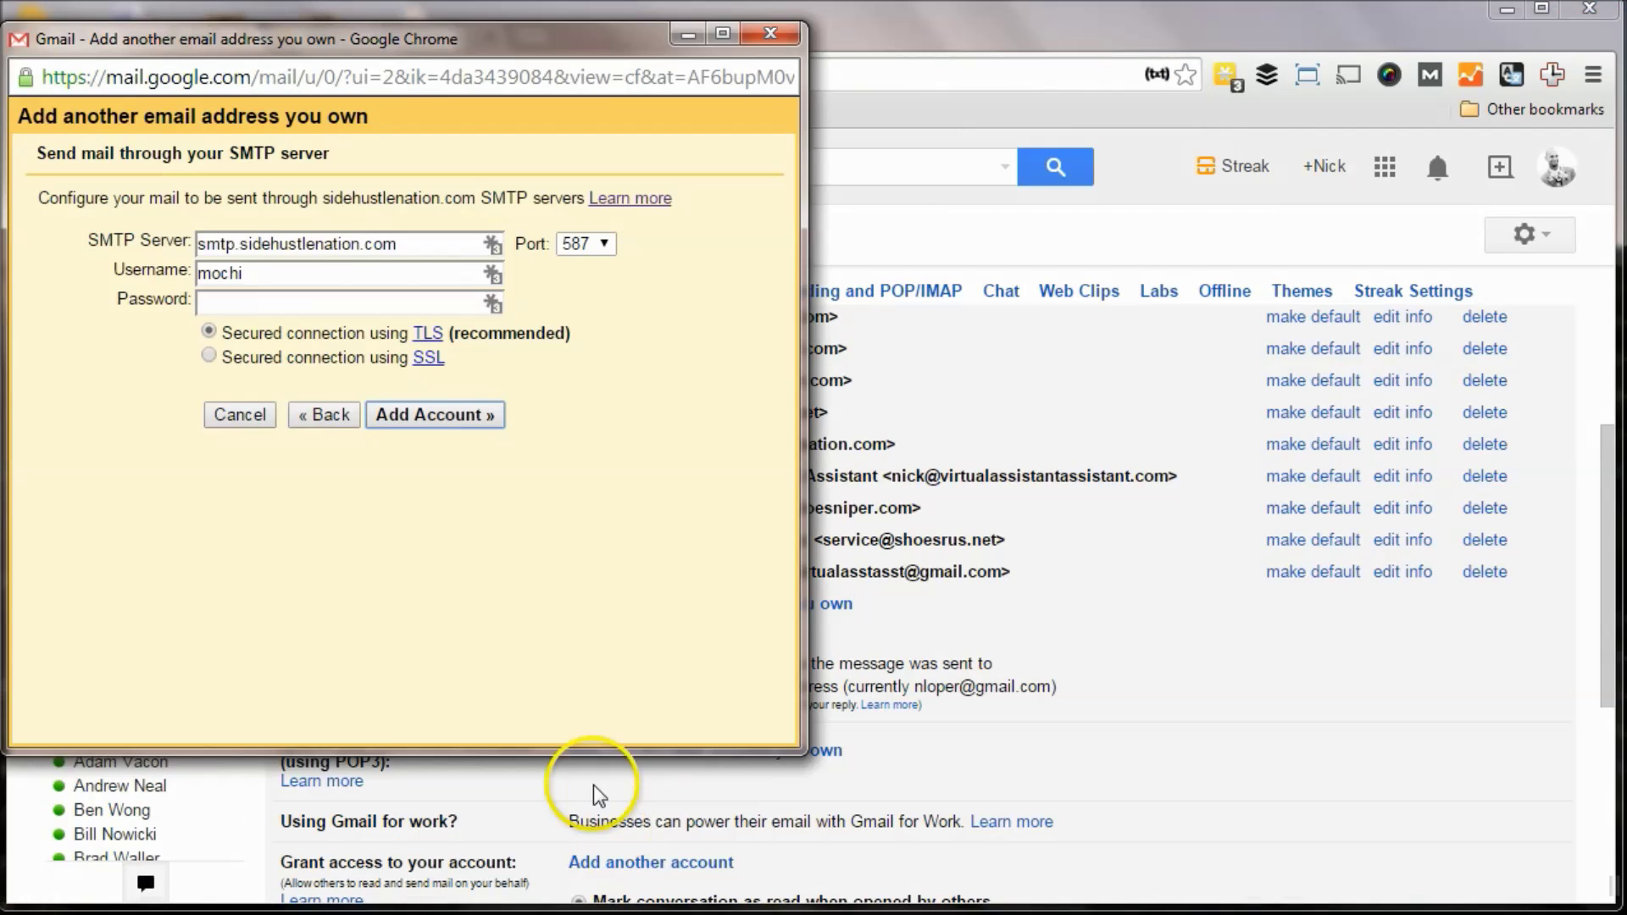
click(229, 272)
double_click(229, 271)
key(ctrl+v)
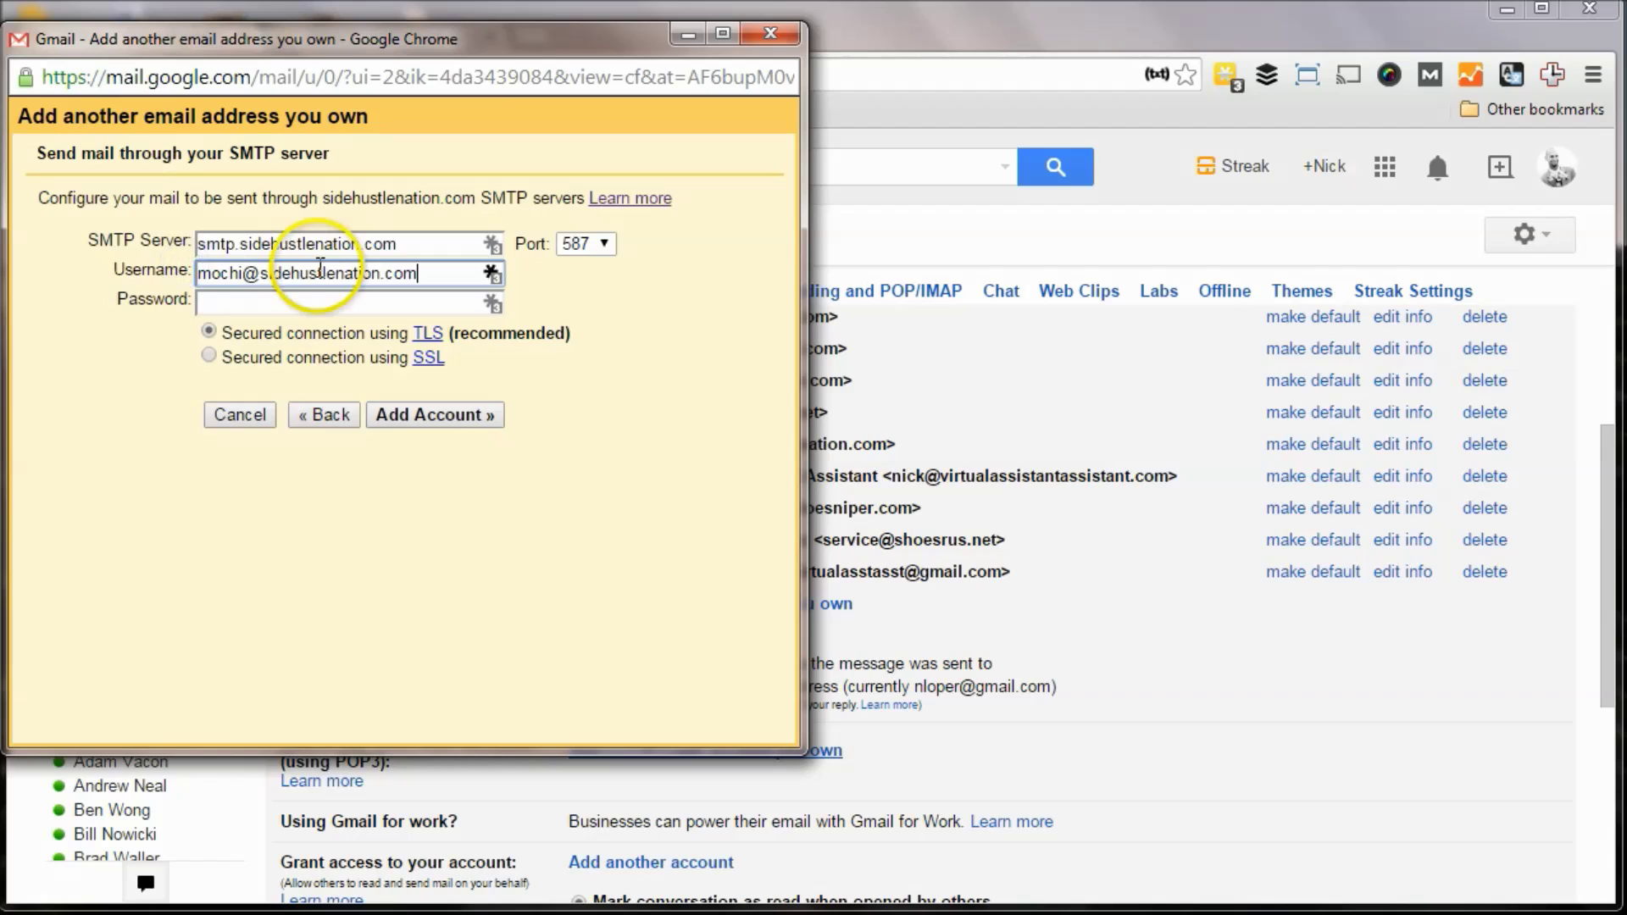
click(399, 244)
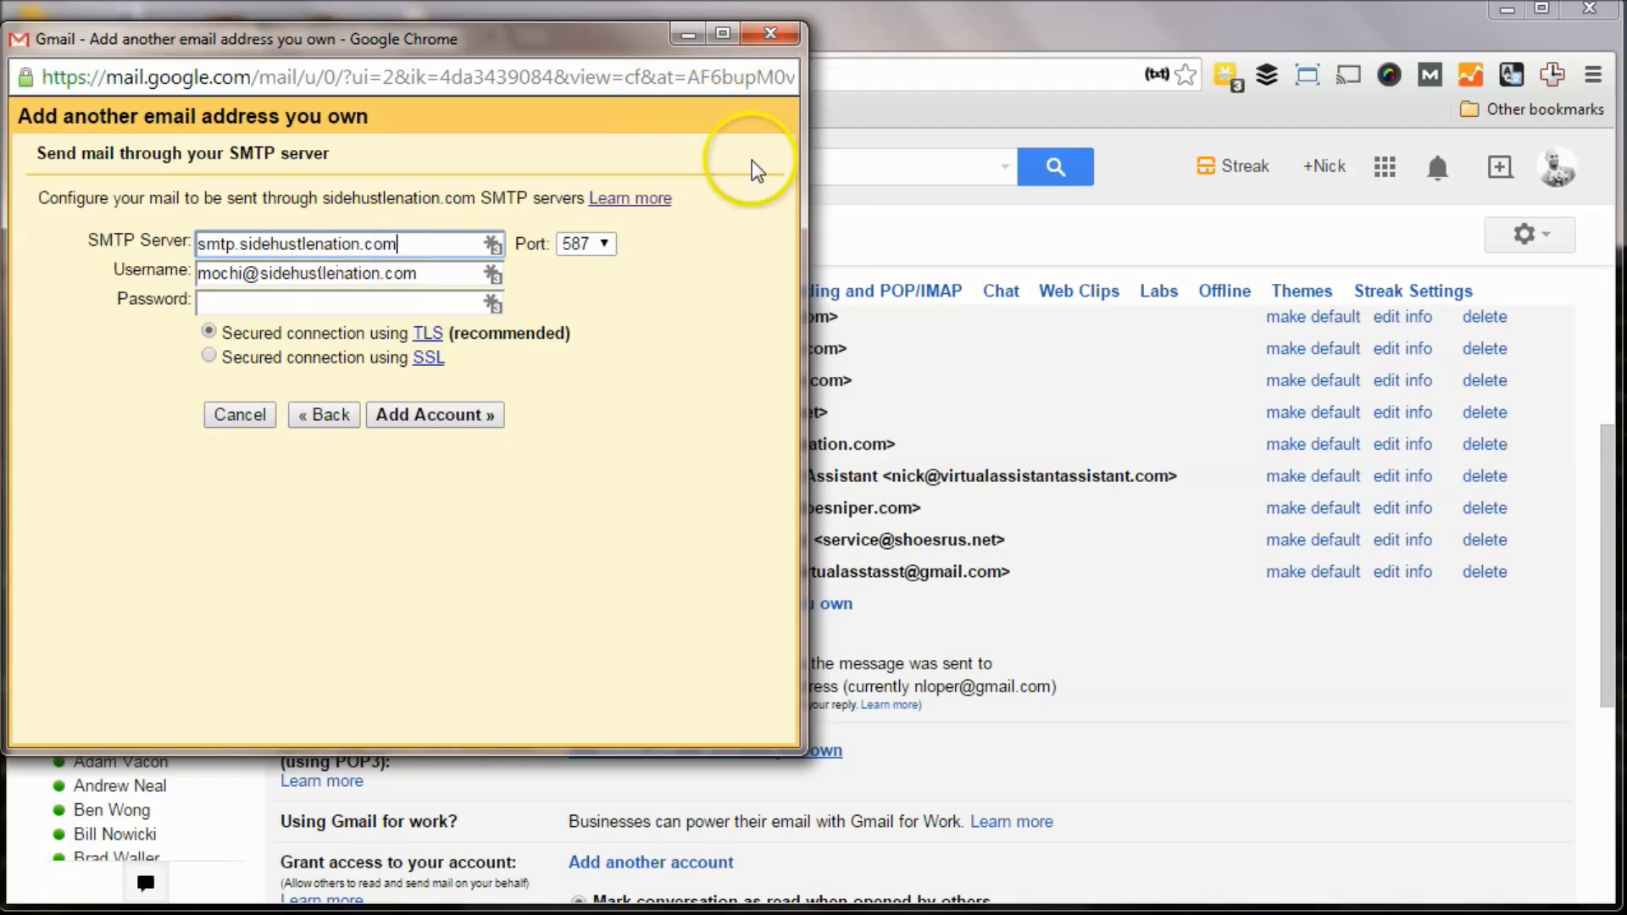
- Copy server30.abstractdns.com from cPanel into Gmail's SMTP Server field
drag(601, 33, 570, 43)
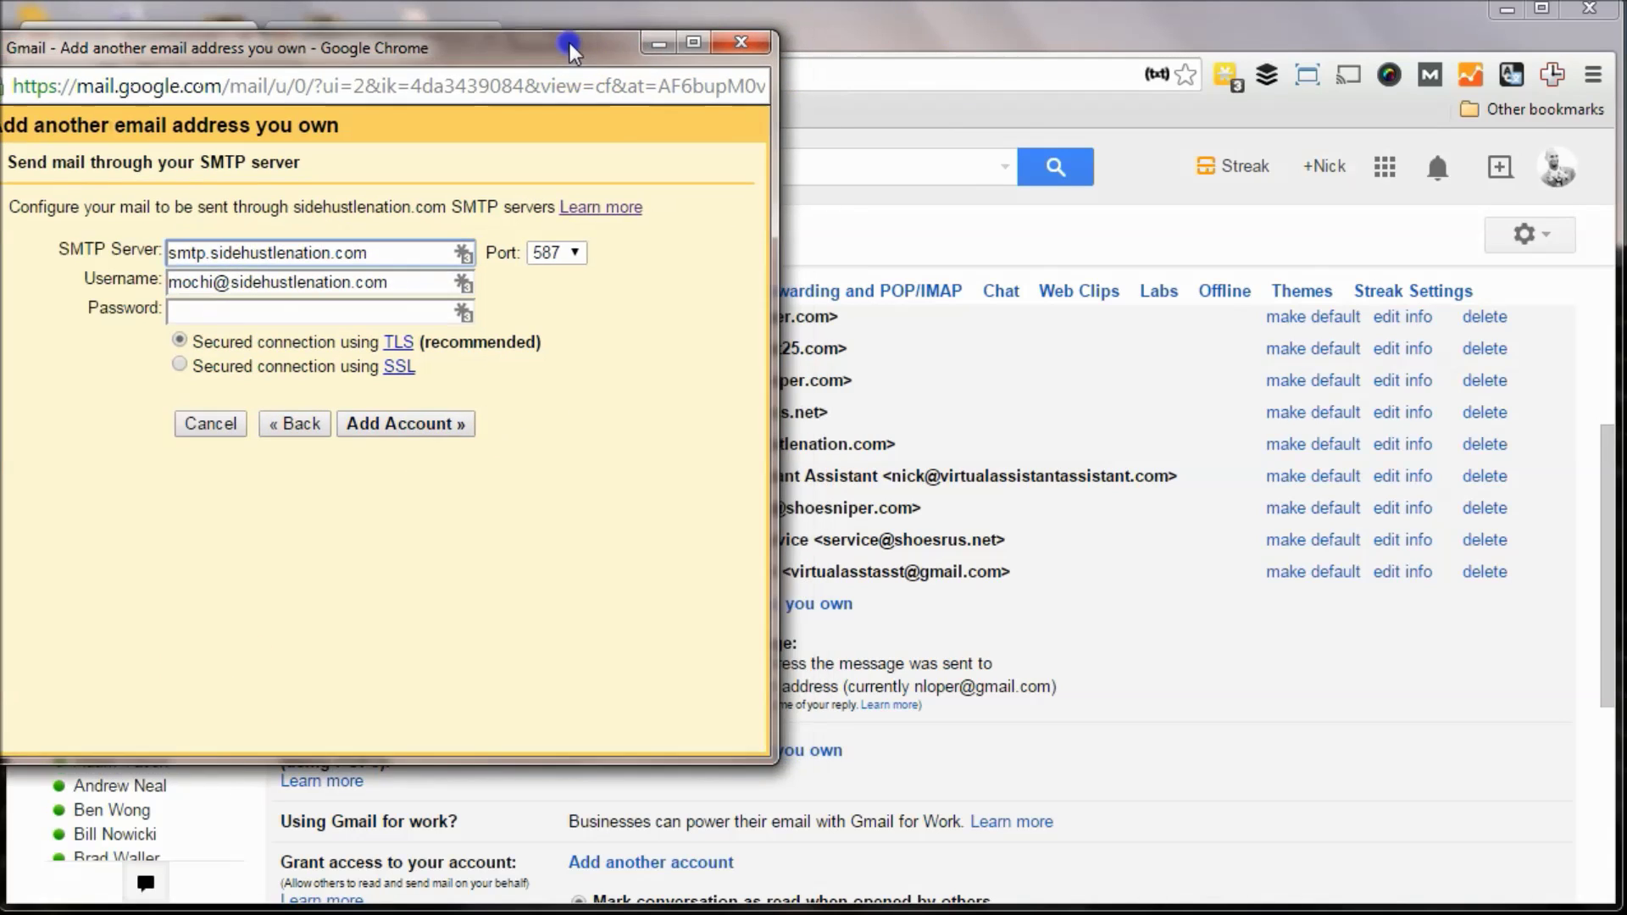
click(613, 13)
click(471, 34)
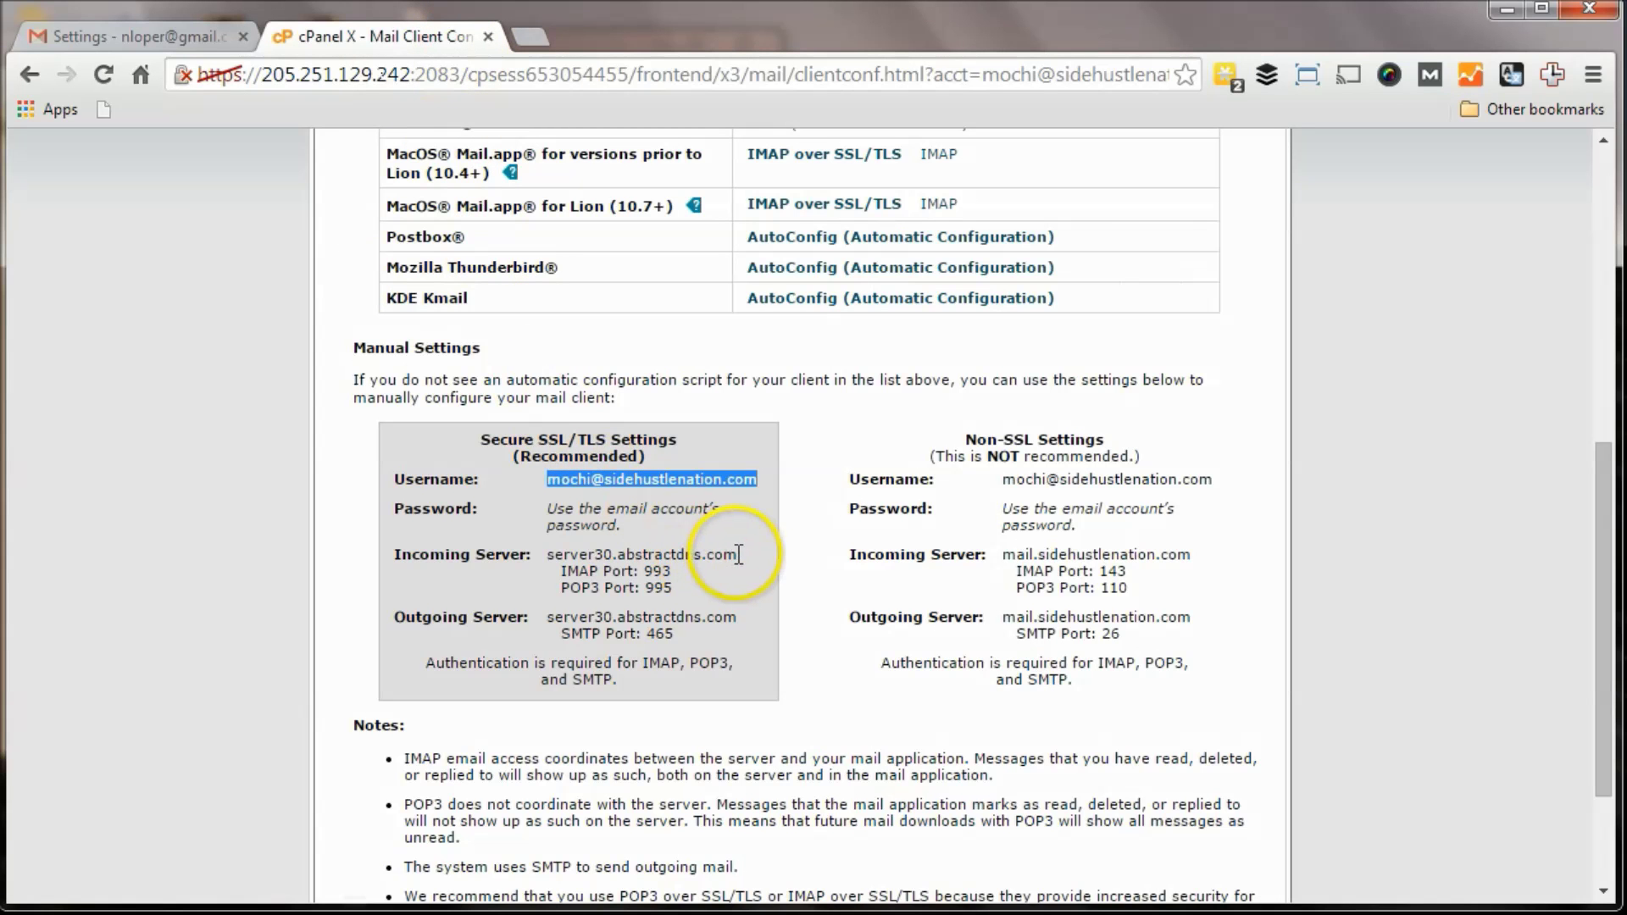
drag(734, 555, 548, 552)
key(ctrl+c)
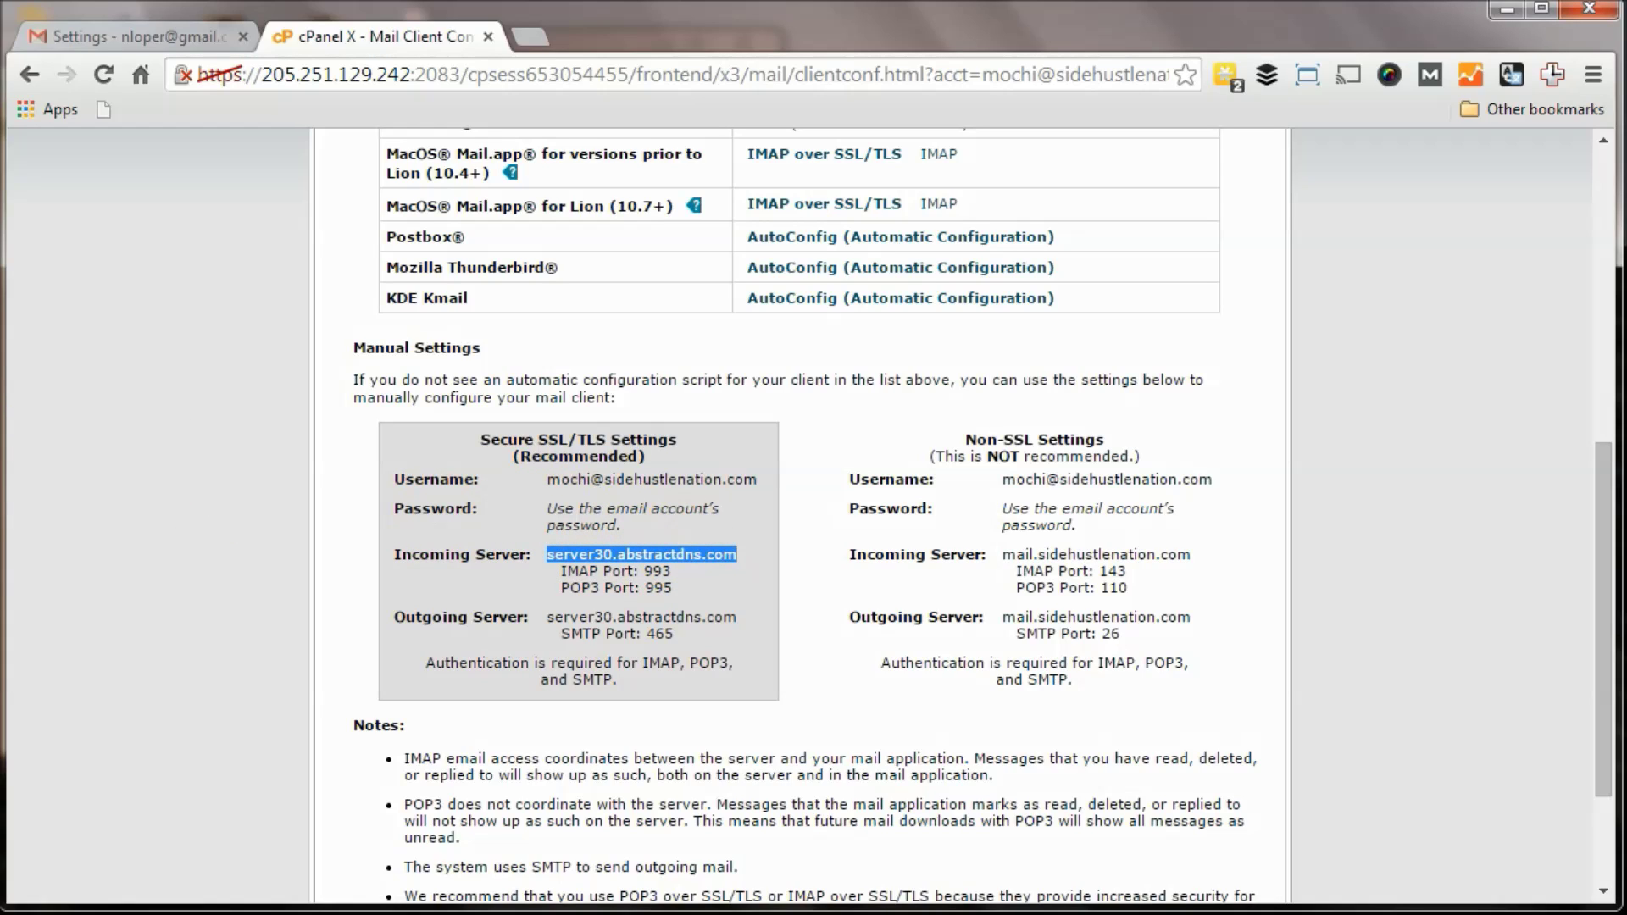
key(alt+Tab)
click(375, 253)
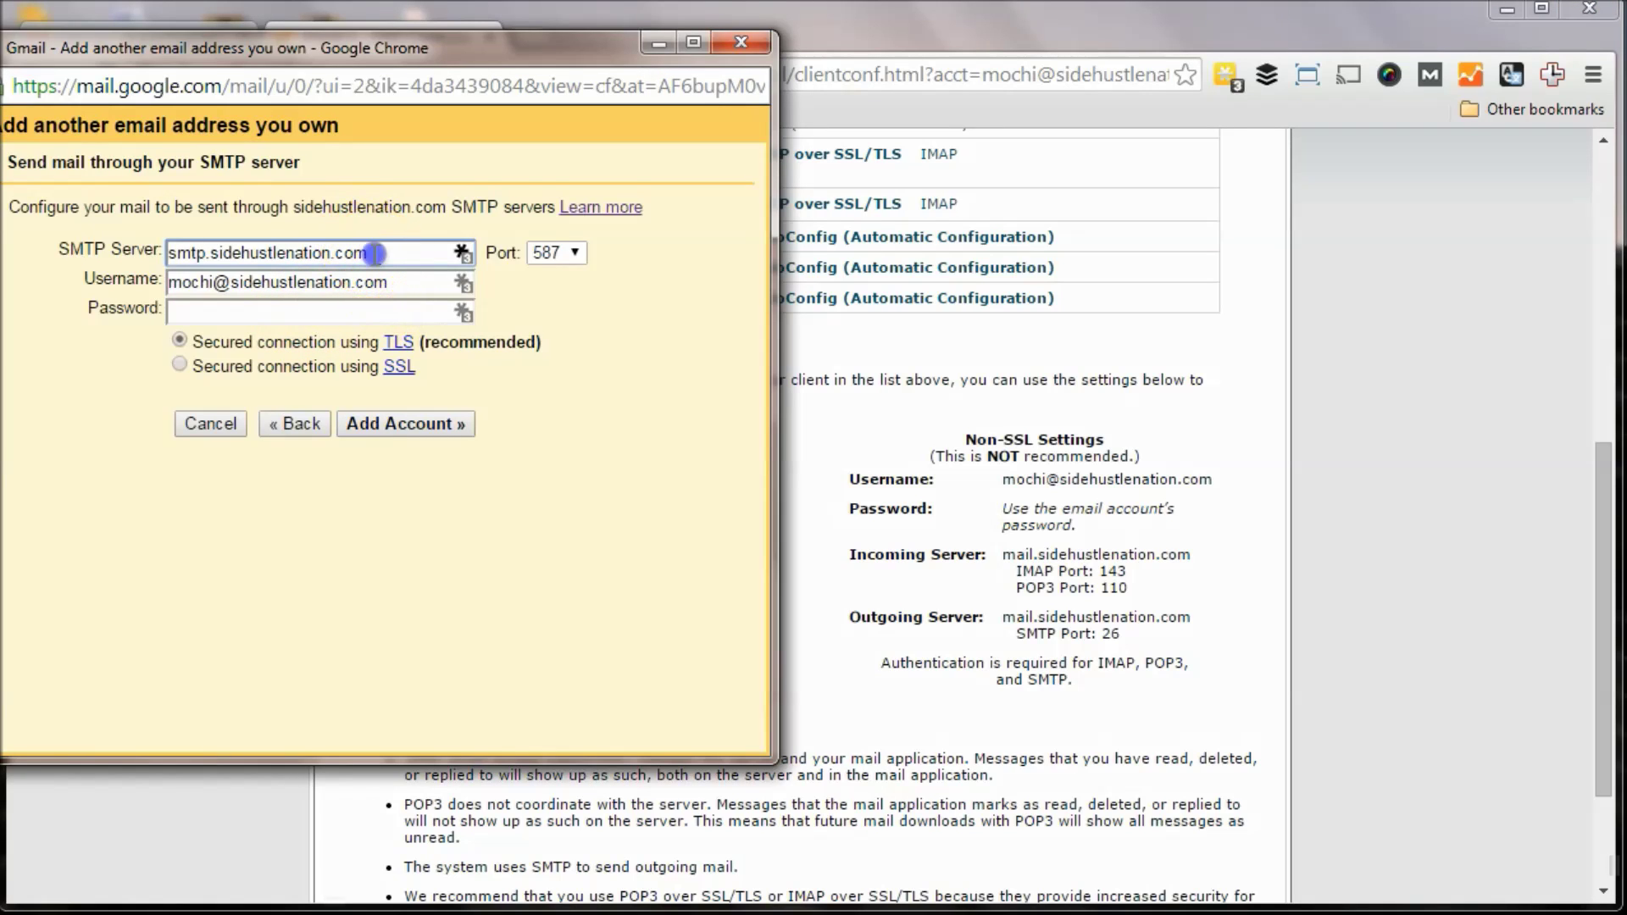
key(ctrl+a)
key(ctrl+v)
drag(371, 46, 1195, 99)
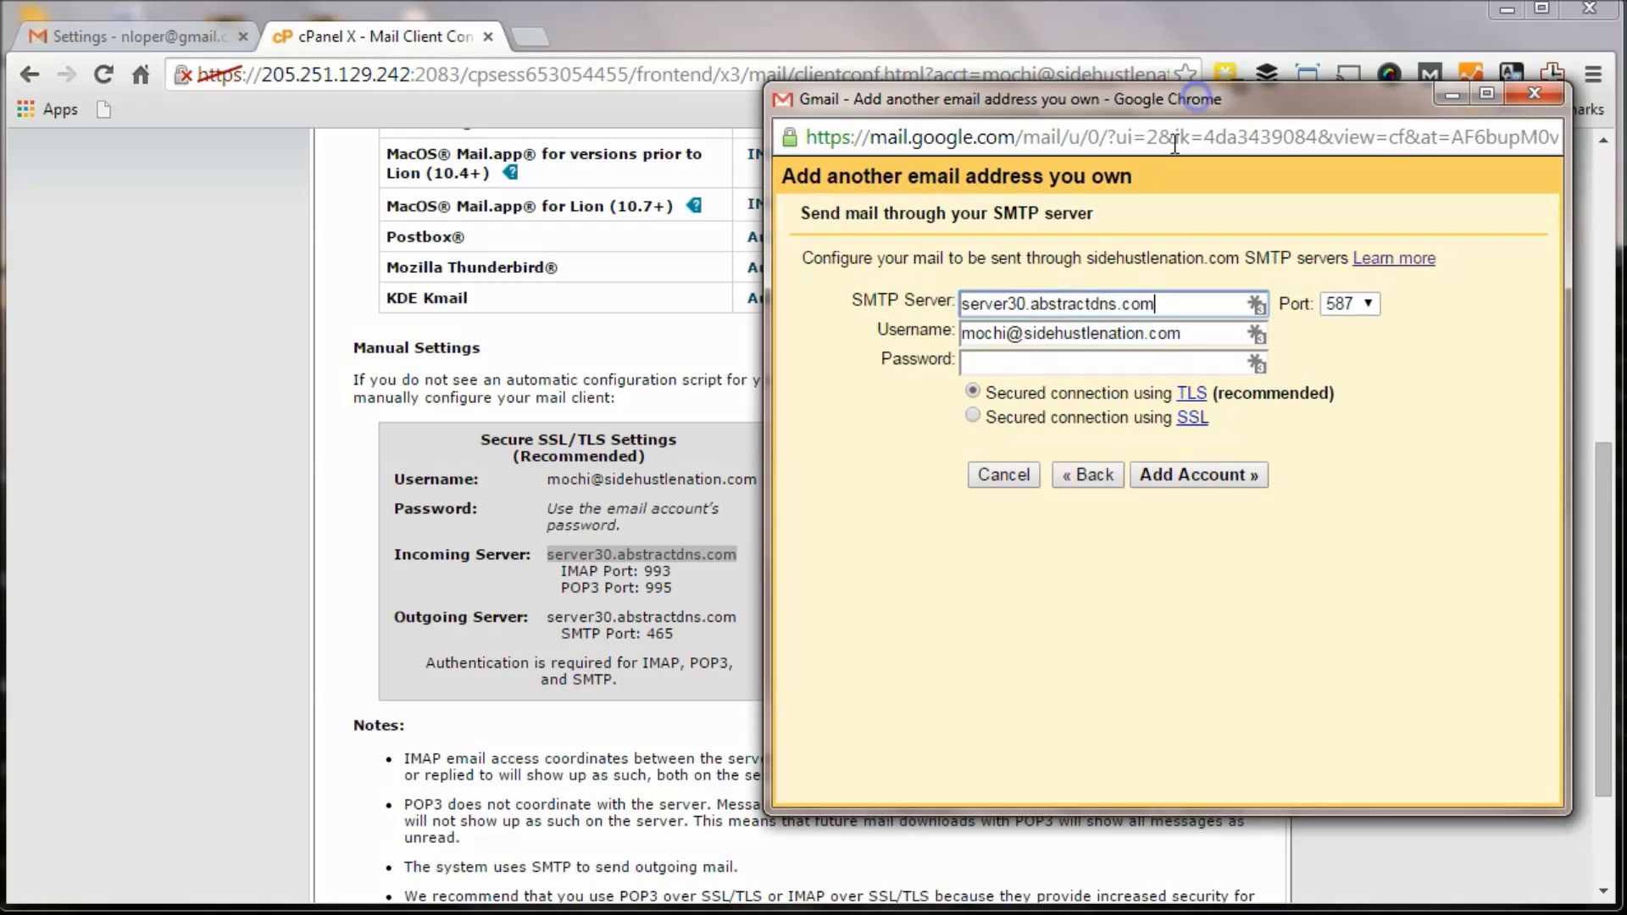
- Choose port 465 with SSL, enter the password, and add the account
click(1360, 305)
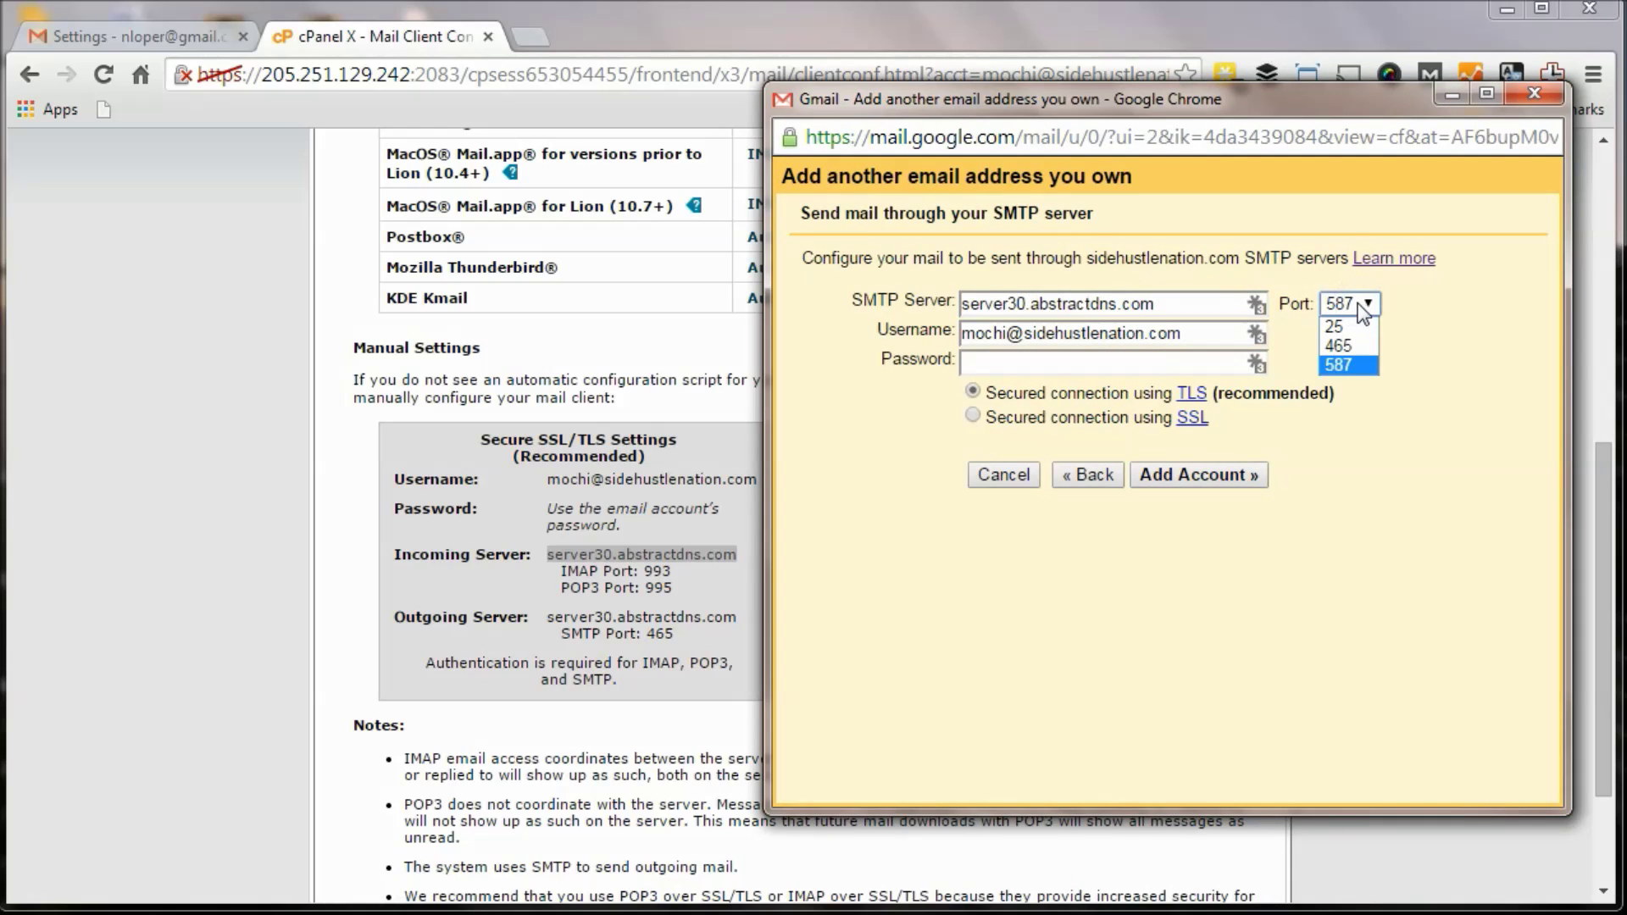
click(1361, 348)
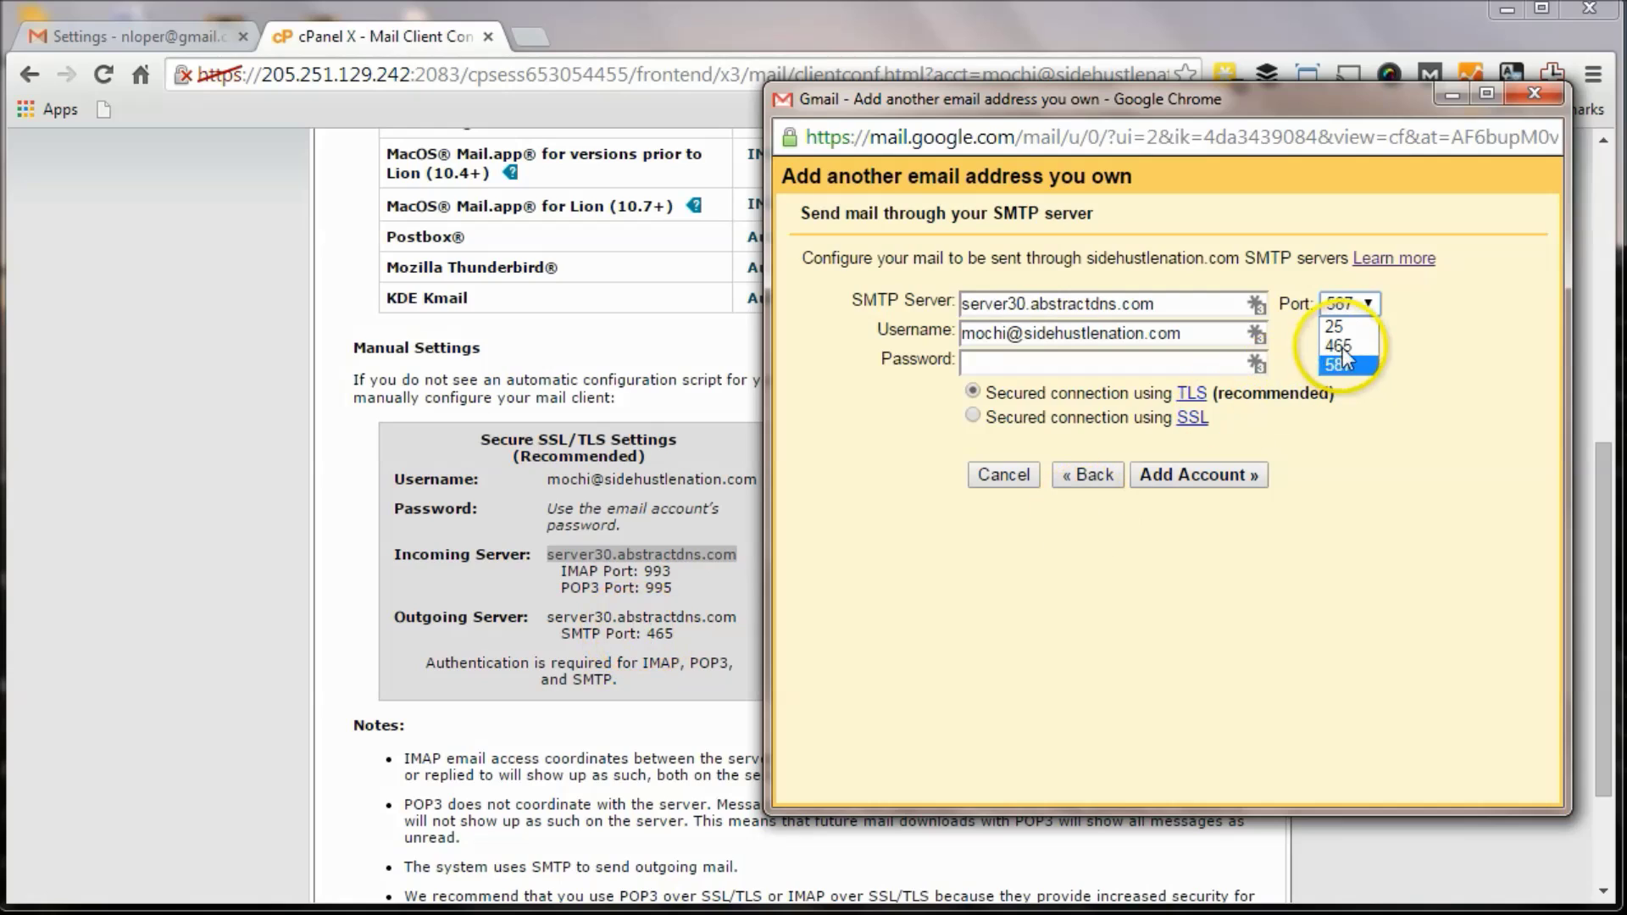
click(1342, 347)
click(1101, 372)
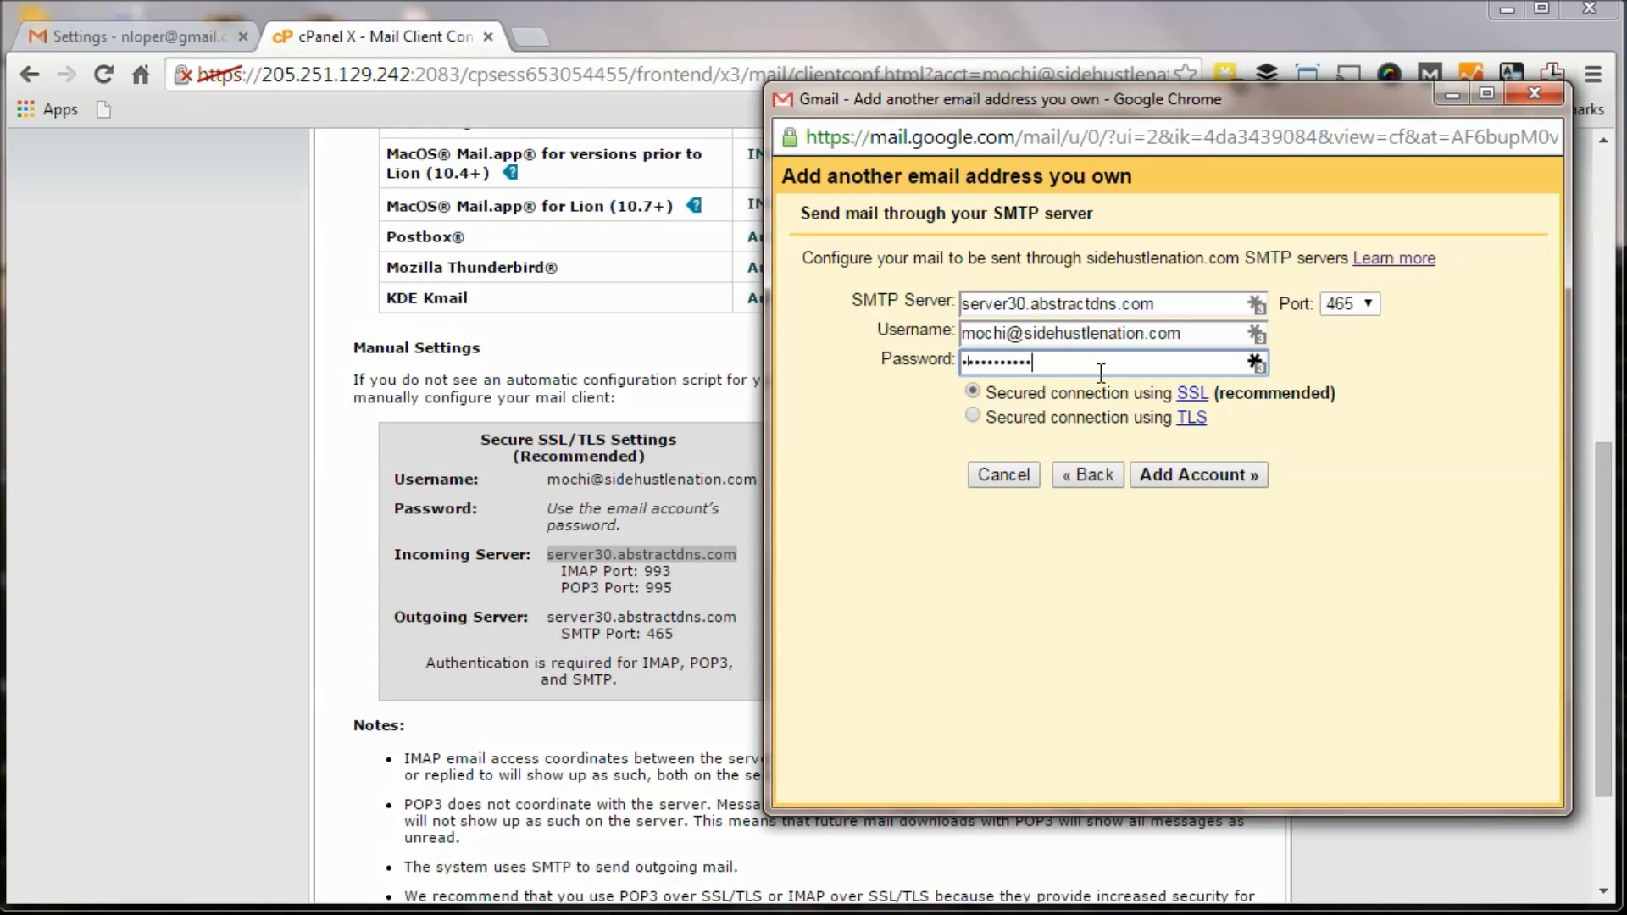
click(1192, 477)
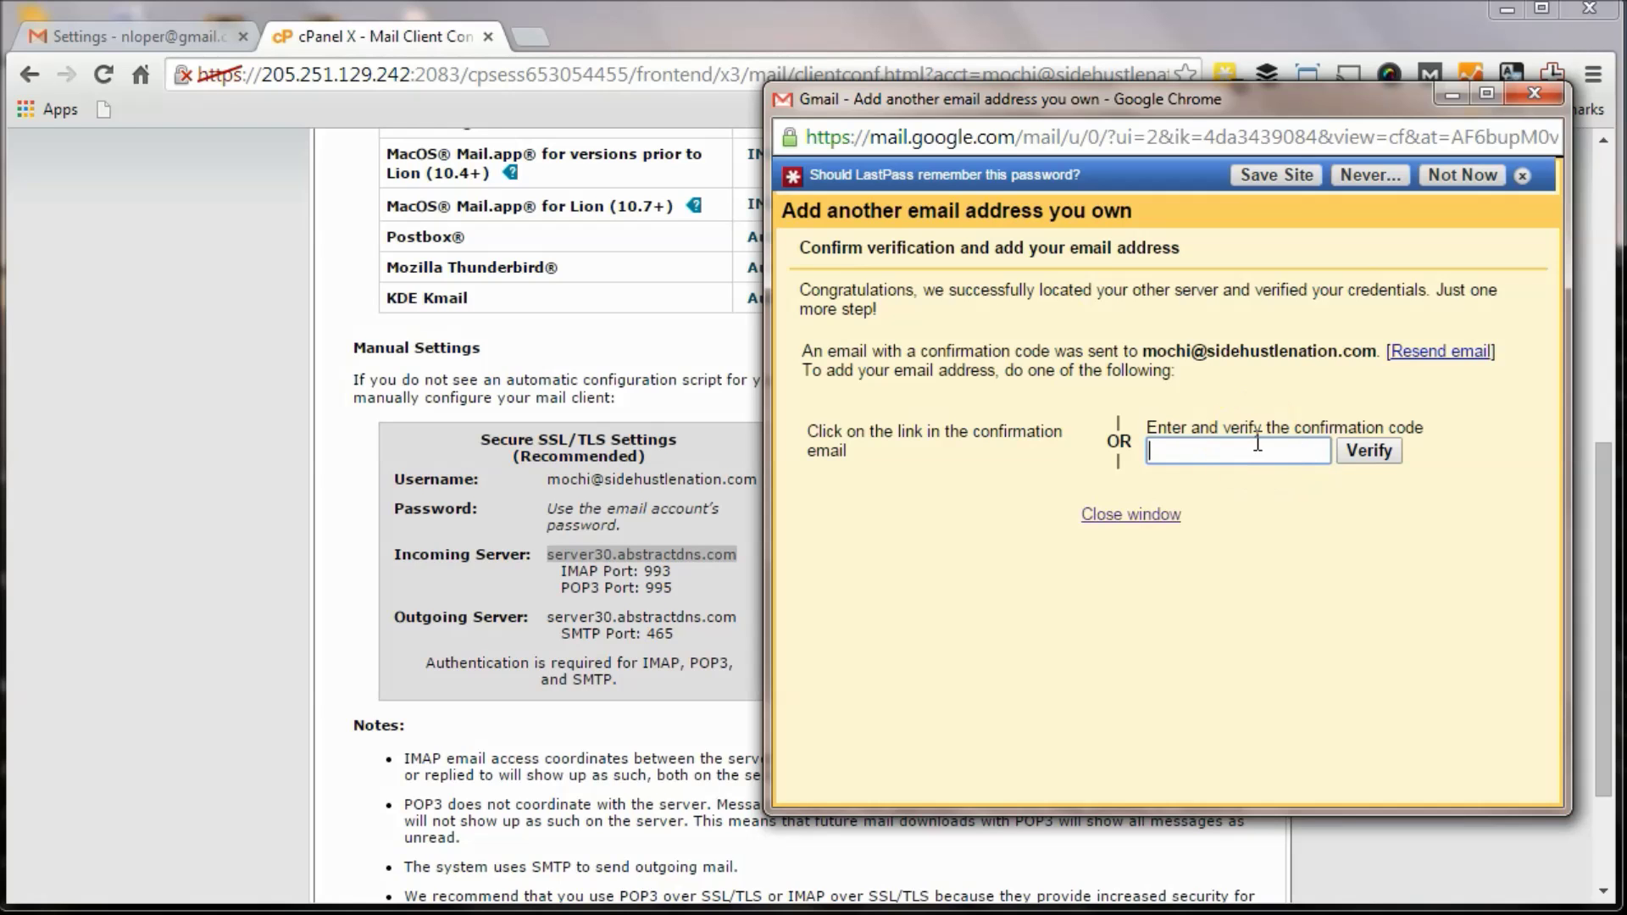
- Paste the code from the Gmail Confirmation email into the popup and verify it
click(170, 38)
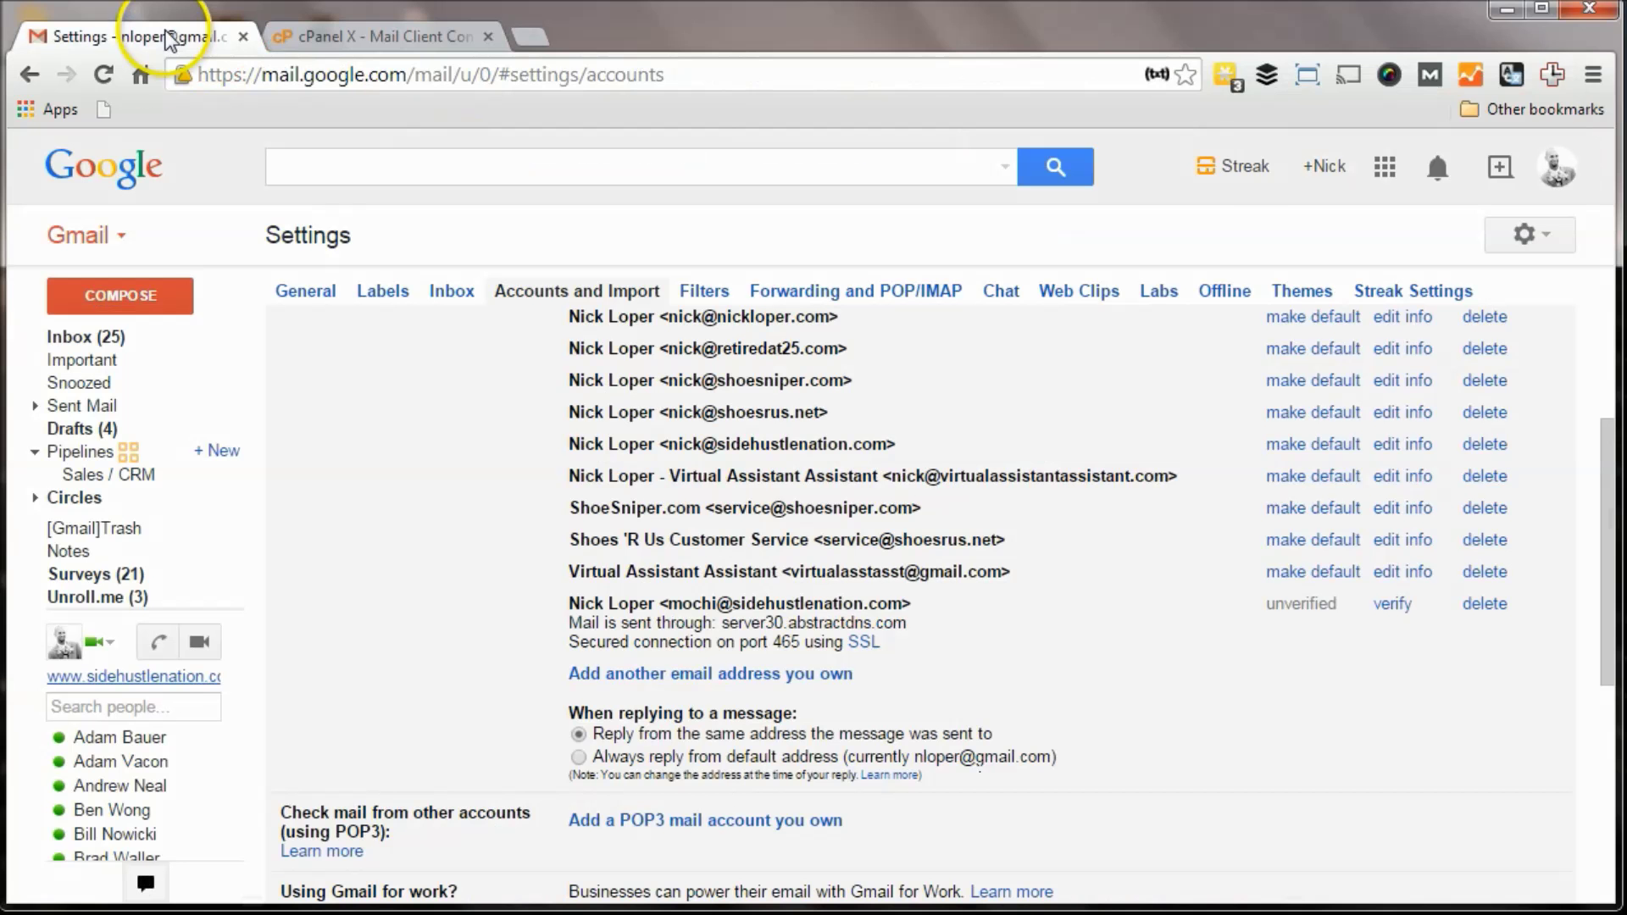
click(100, 338)
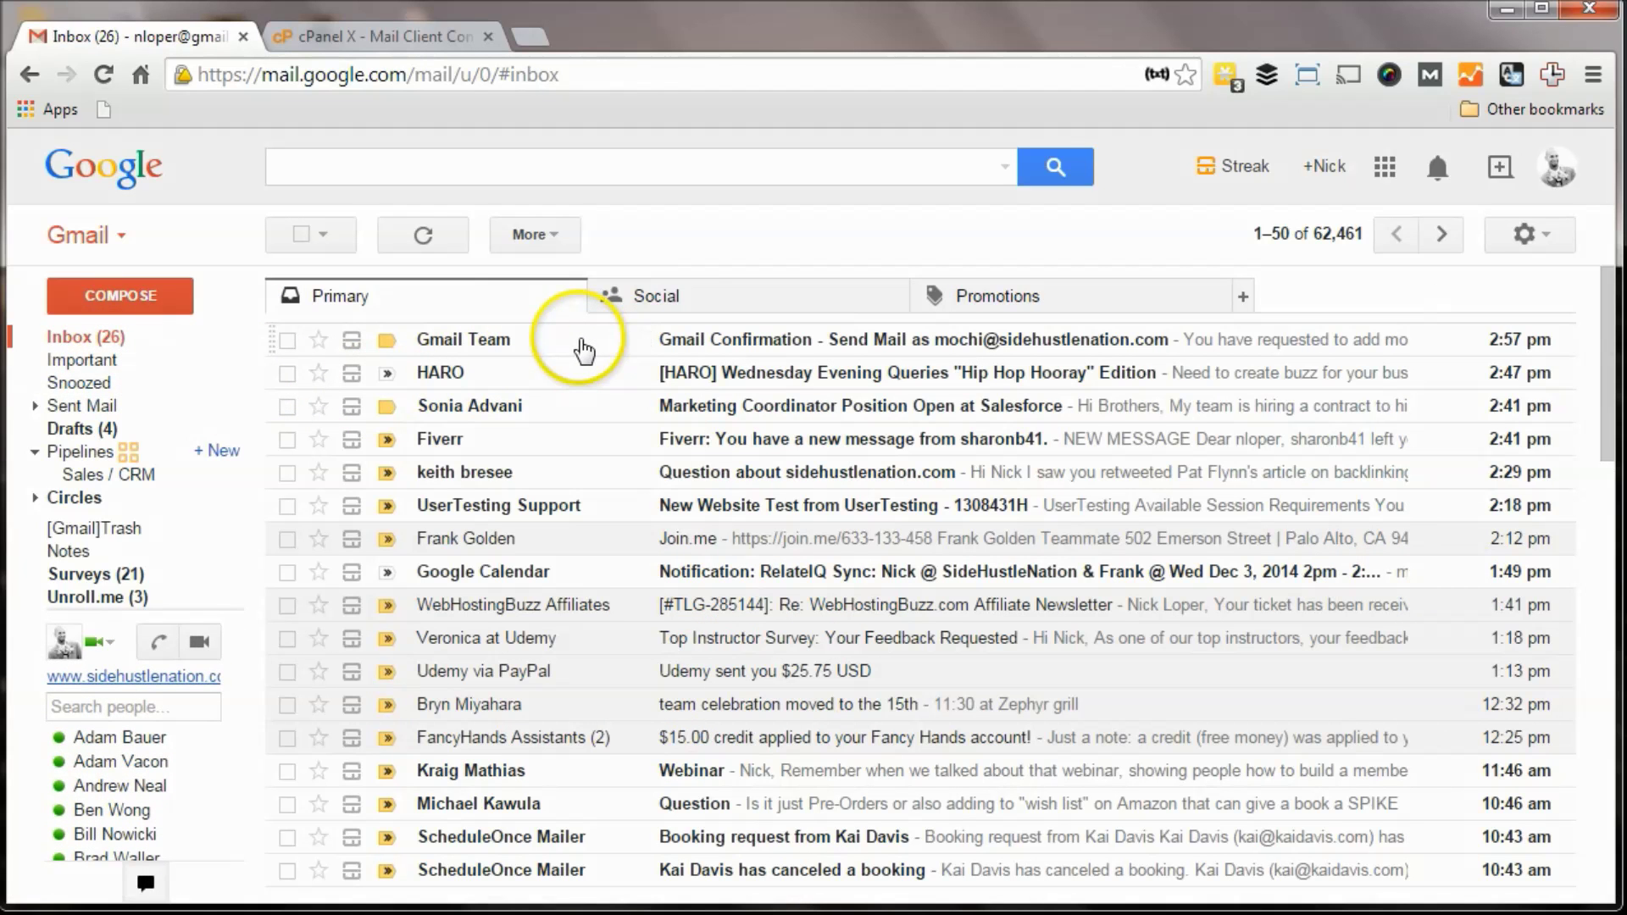
click(583, 350)
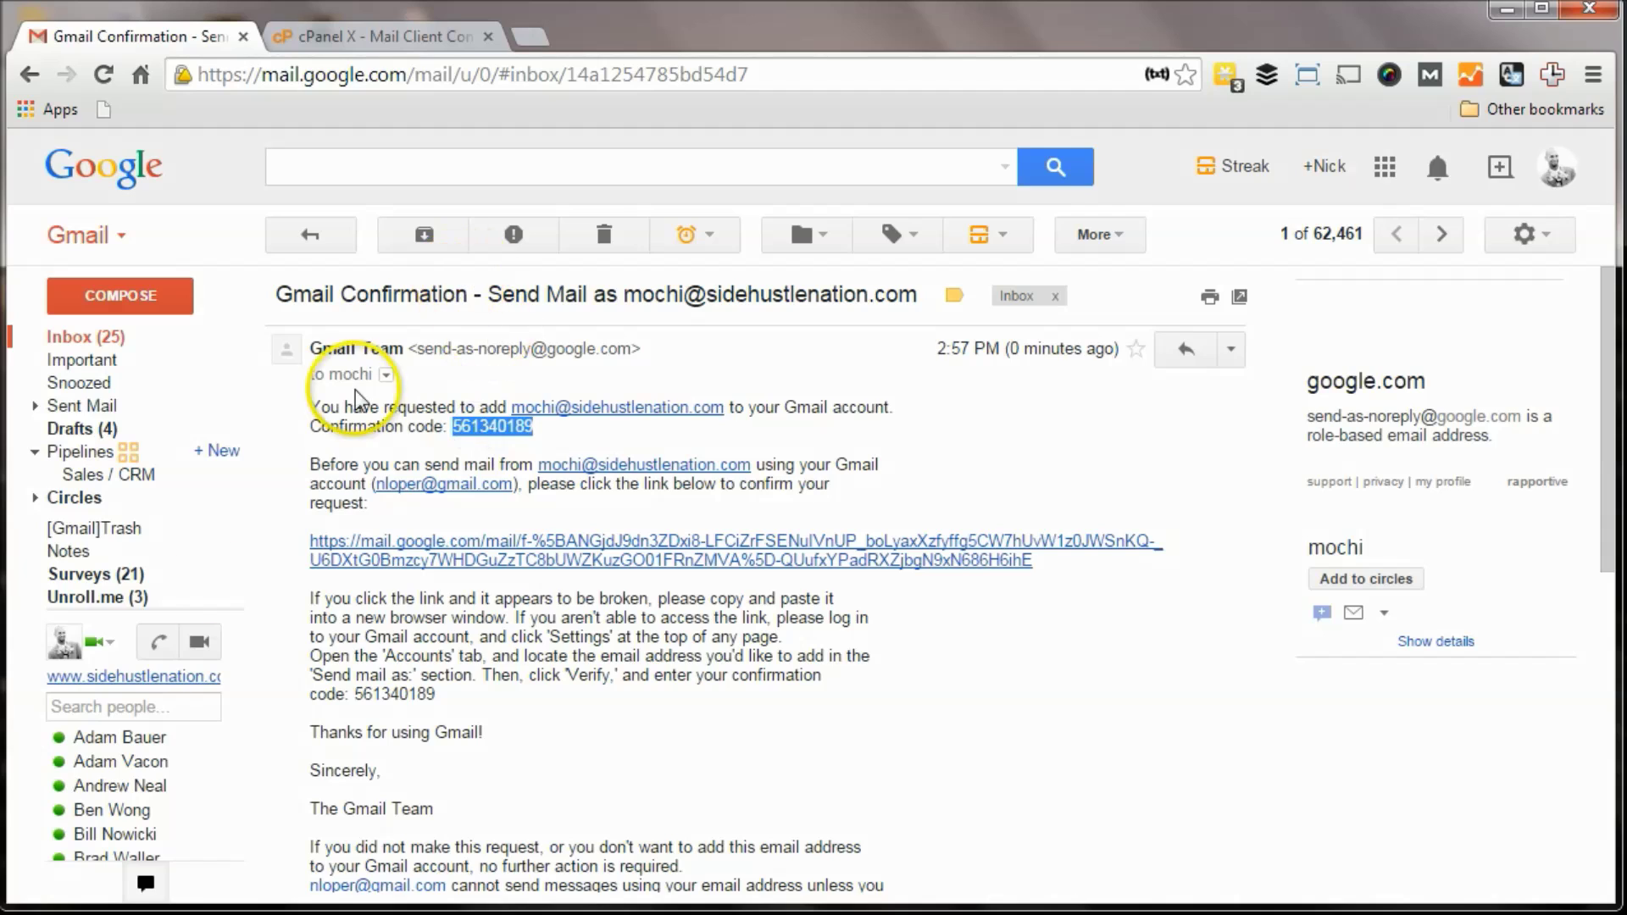
mouse_move(34, 912)
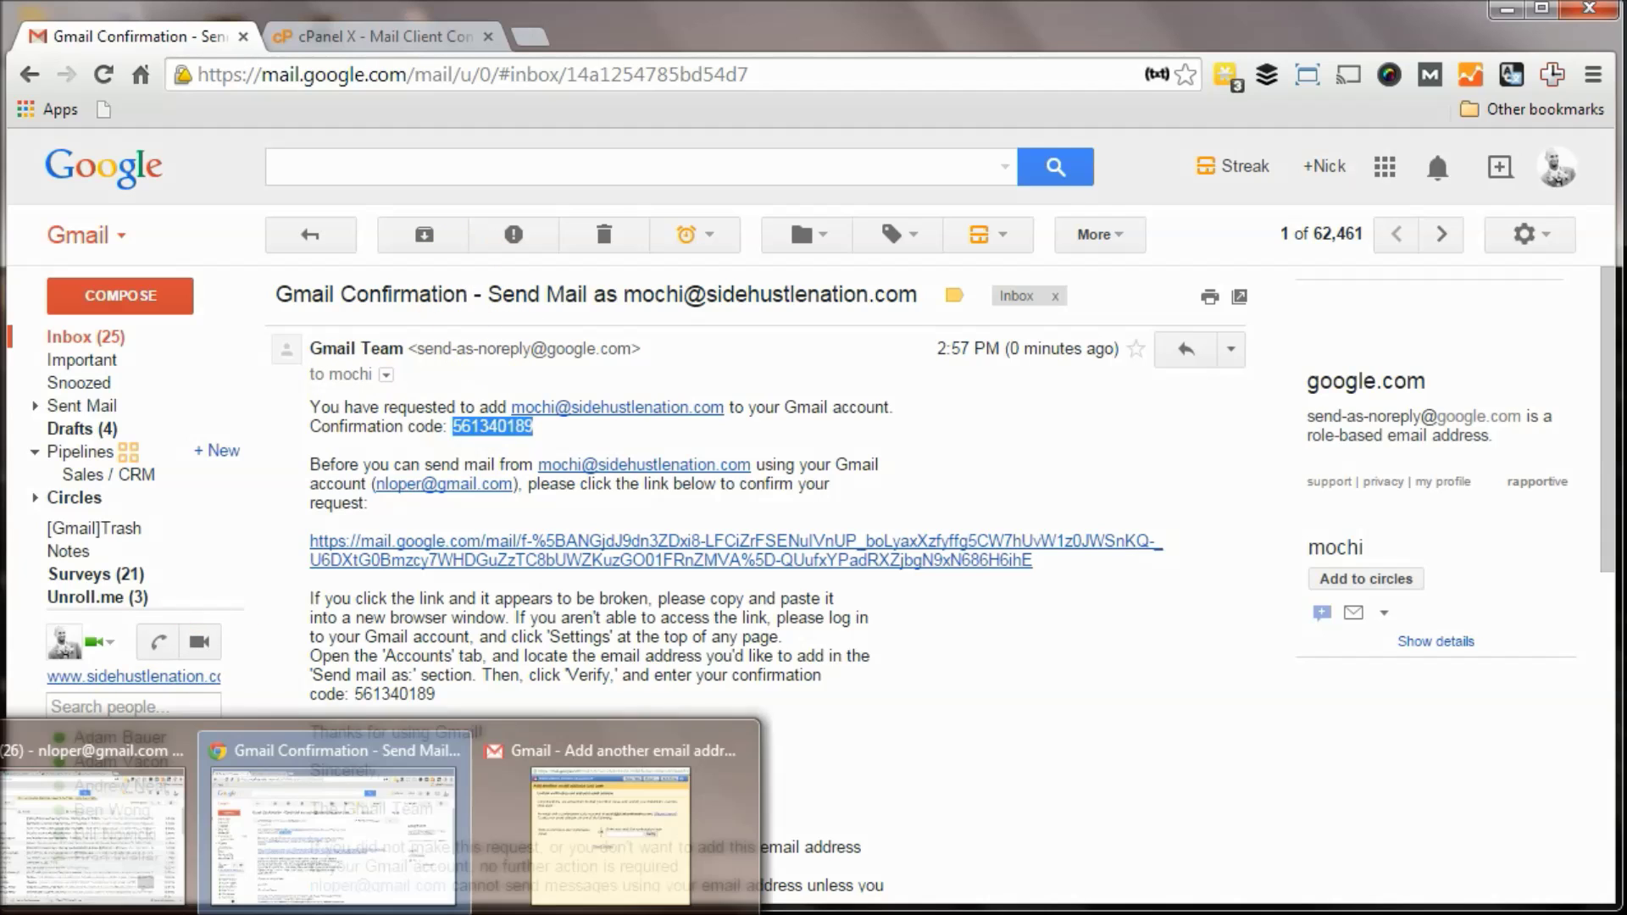
click(526, 817)
click(1185, 452)
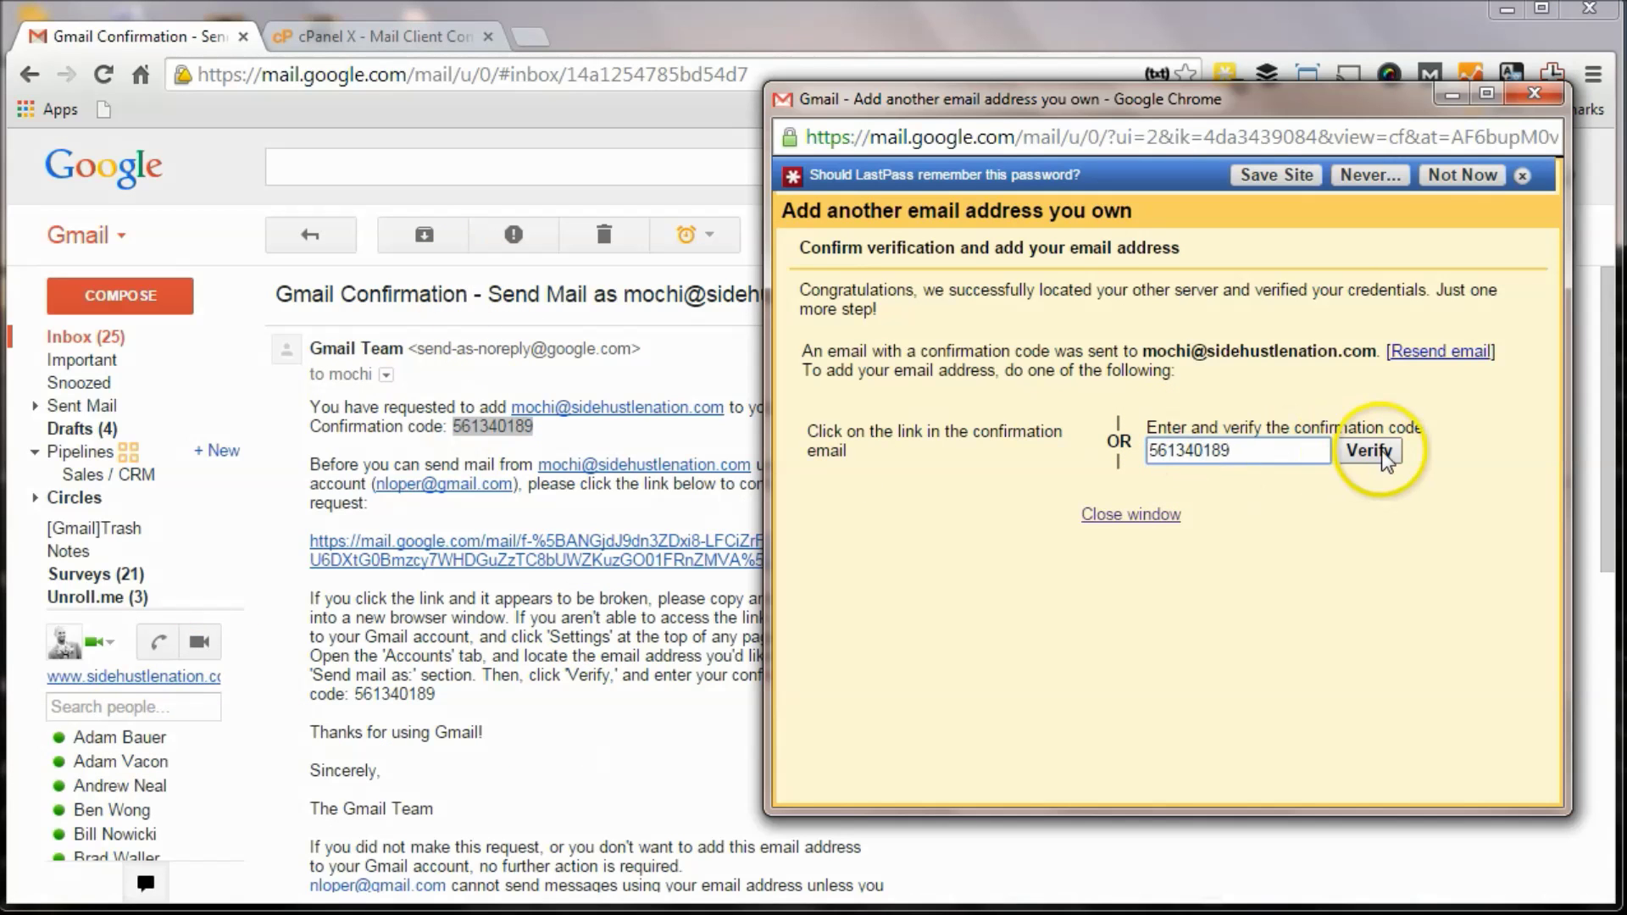
click(1369, 451)
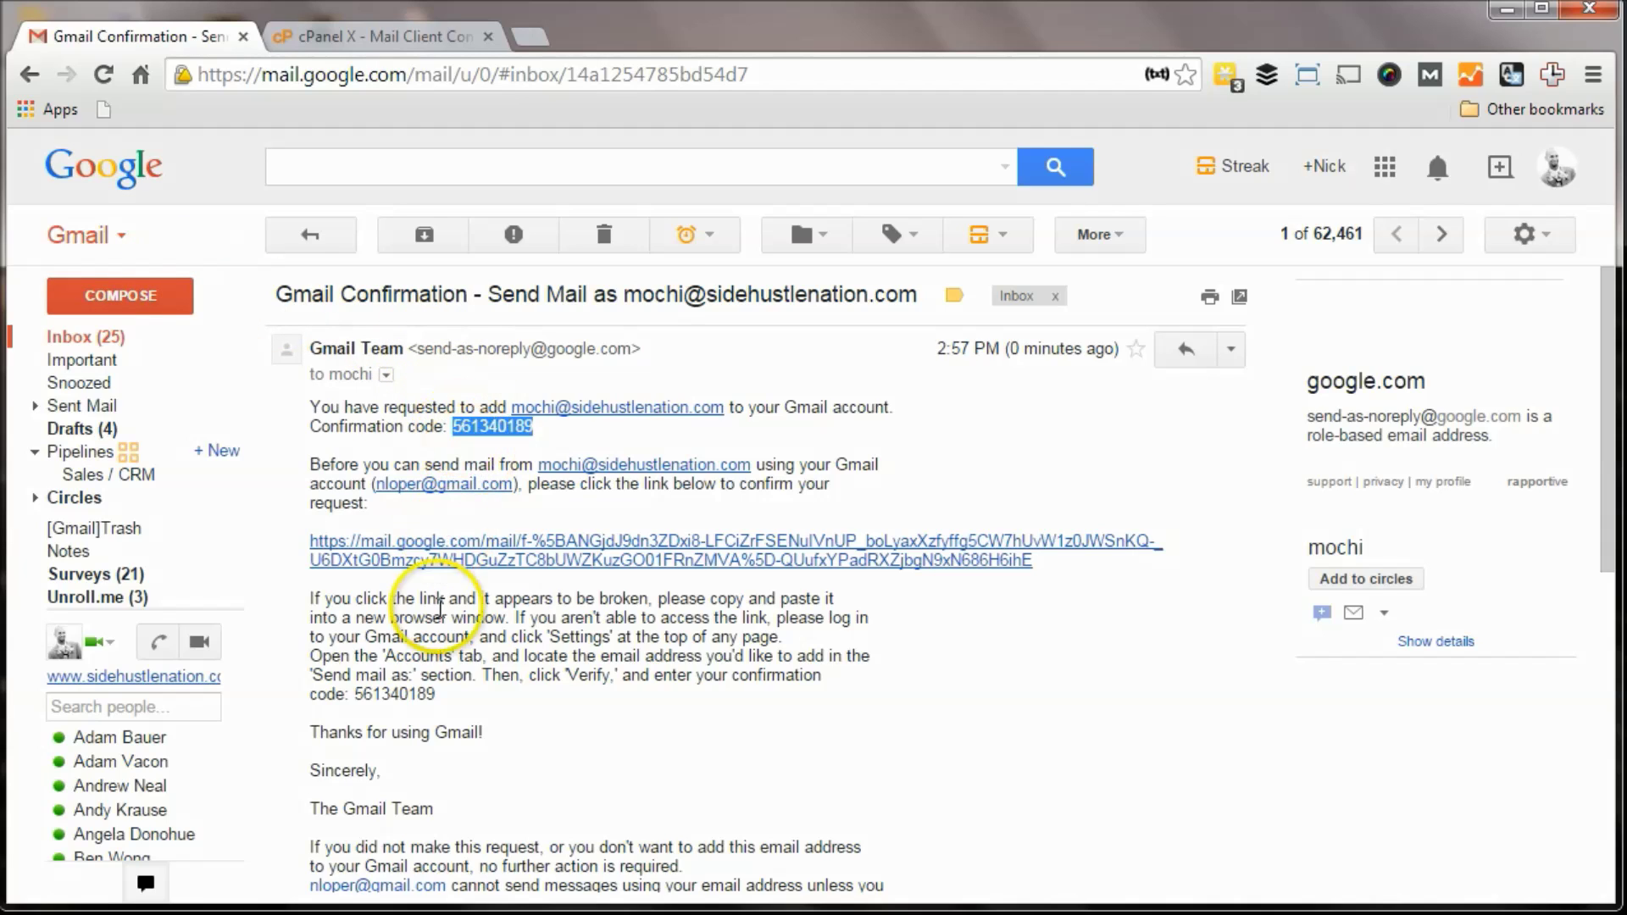
mouse_move(627, 420)
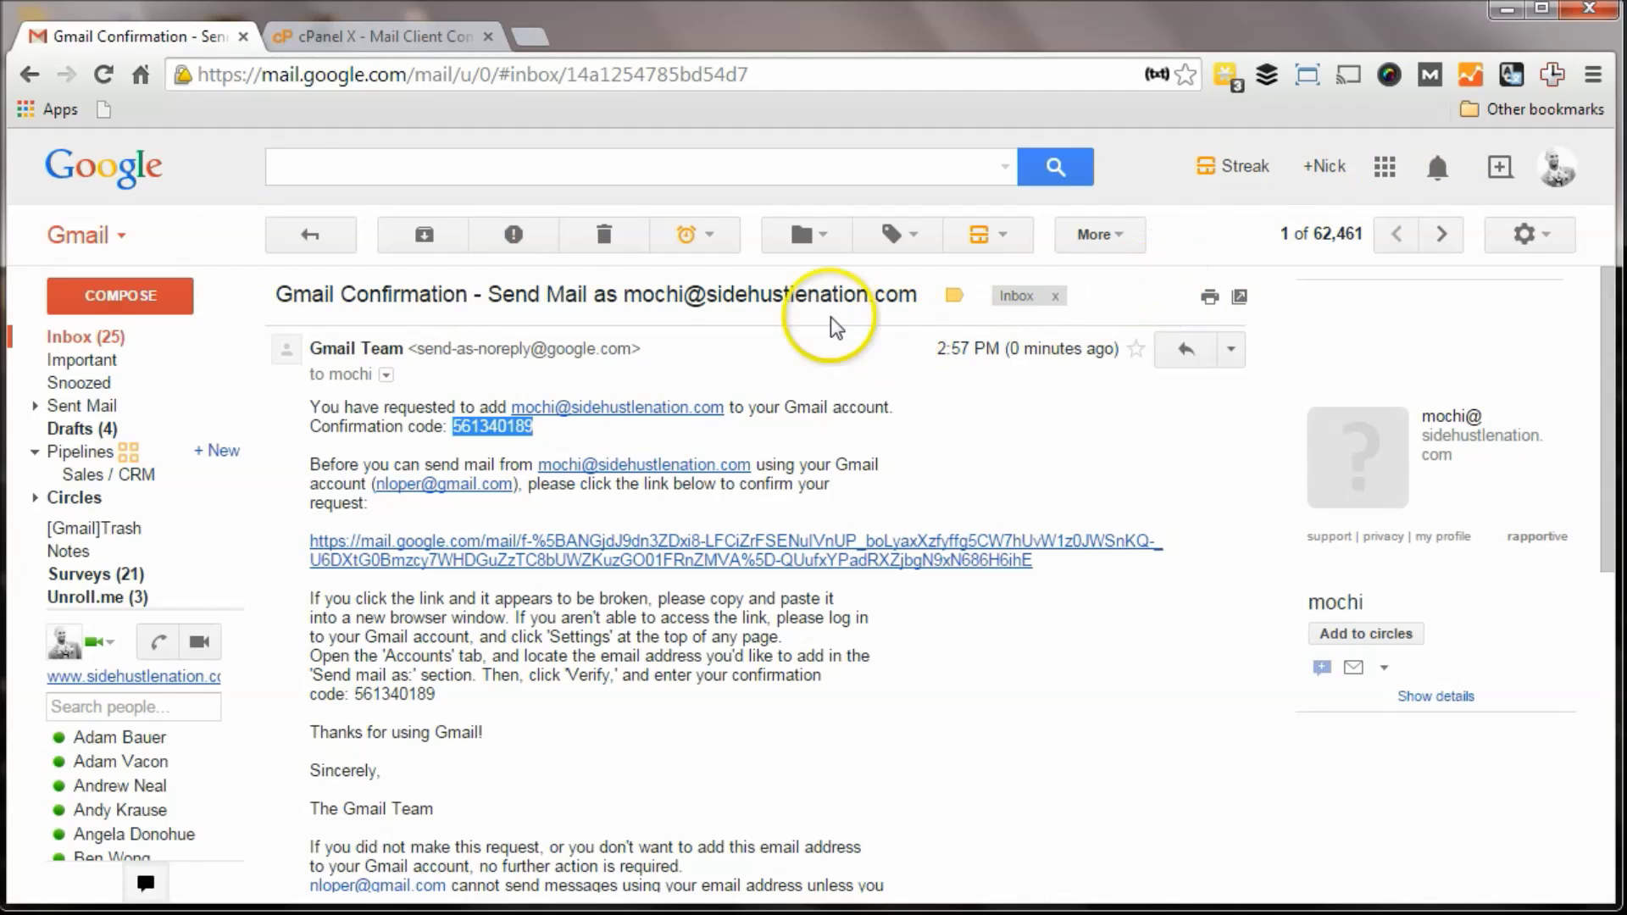
click(1539, 234)
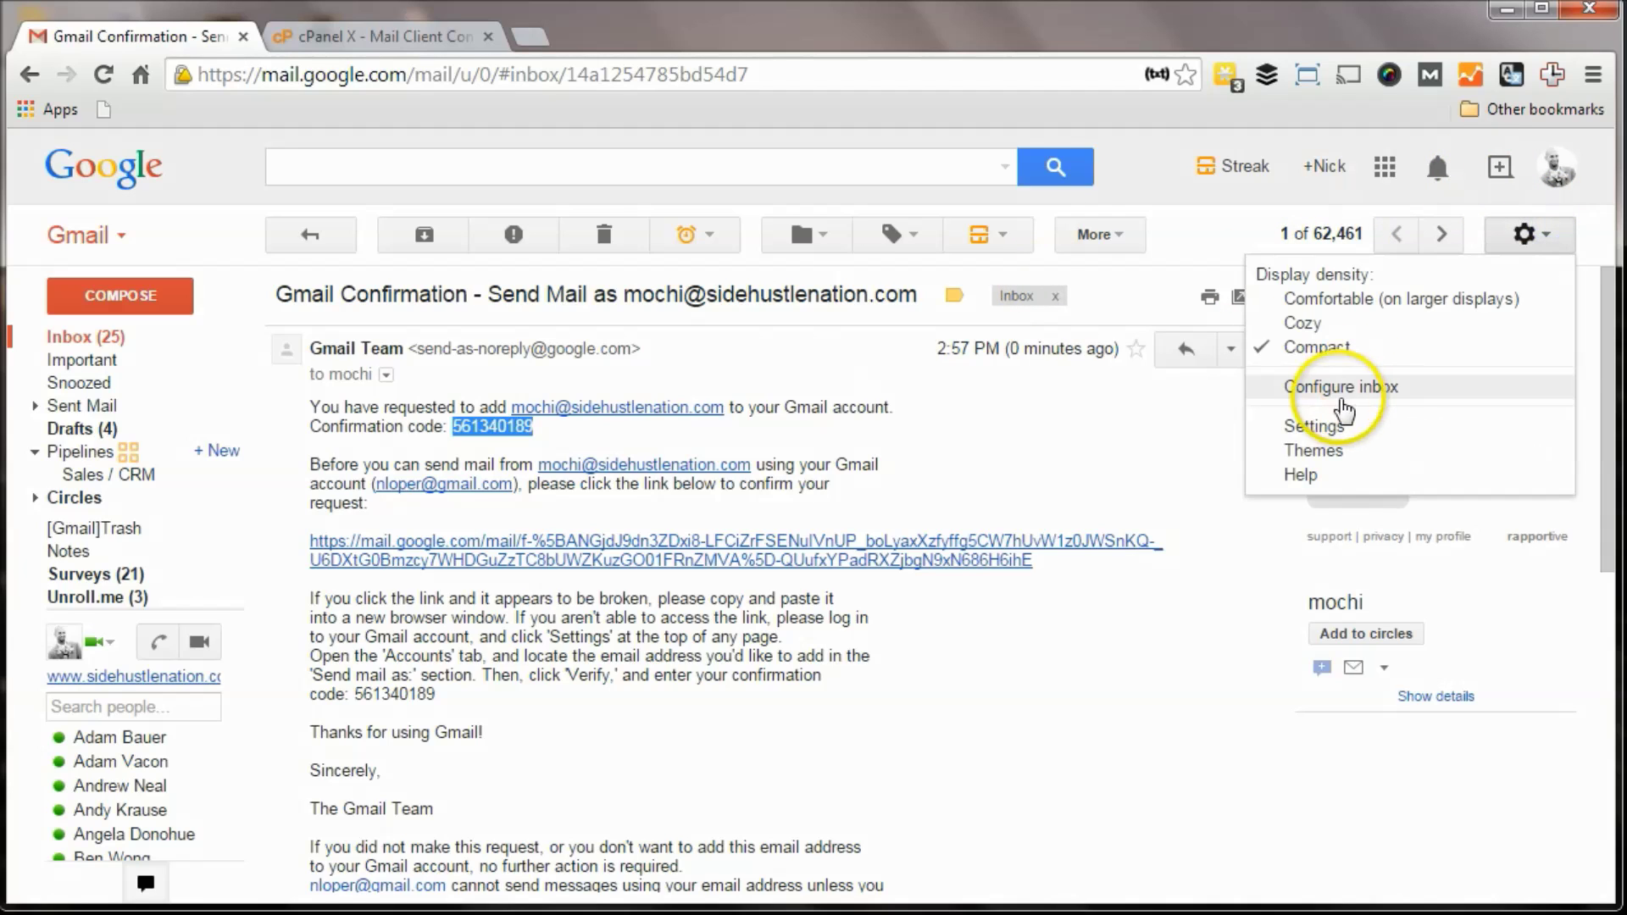
- Open the Accounts and Import settings showing the mochi send-as address
click(1337, 430)
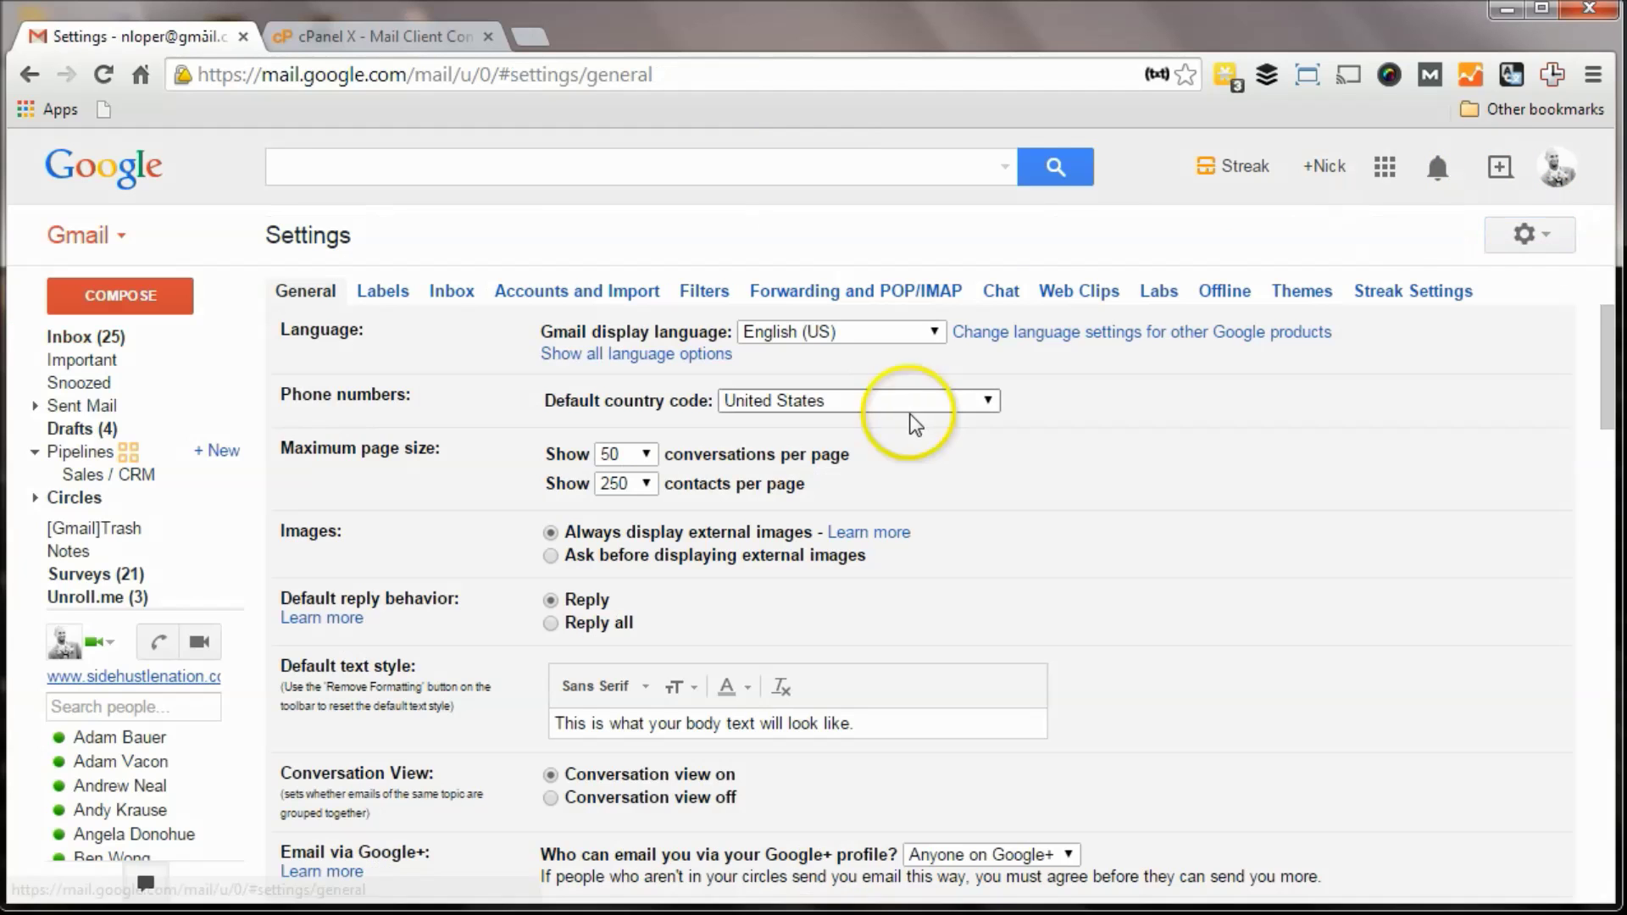
click(566, 290)
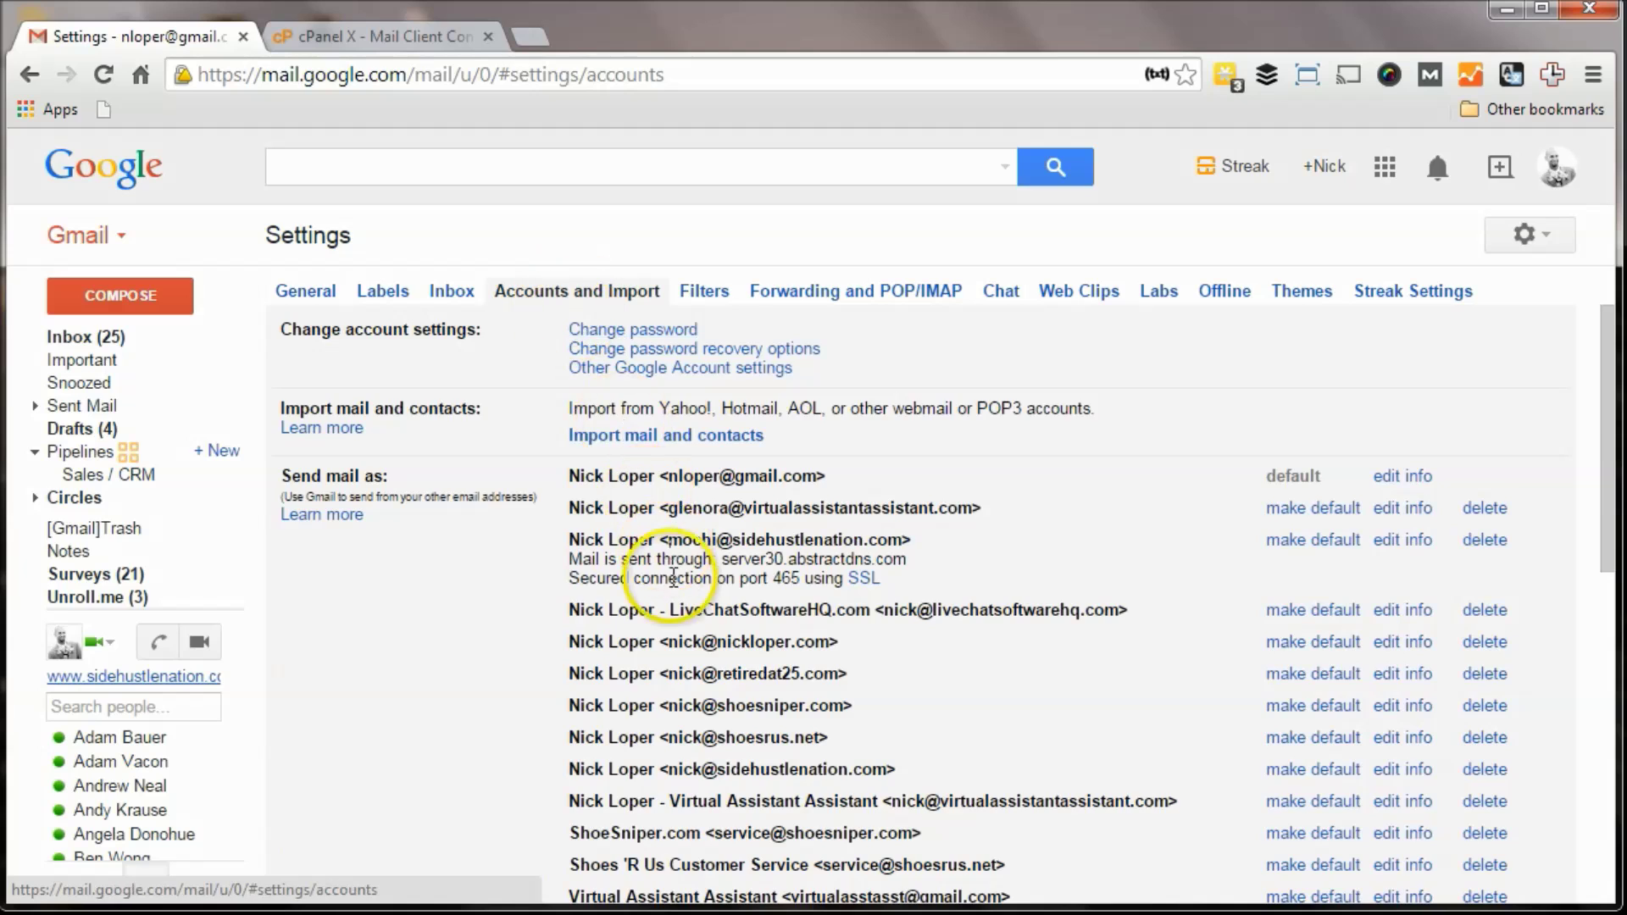
scroll(669, 534, down, 3)
scroll(674, 532, up, 2)
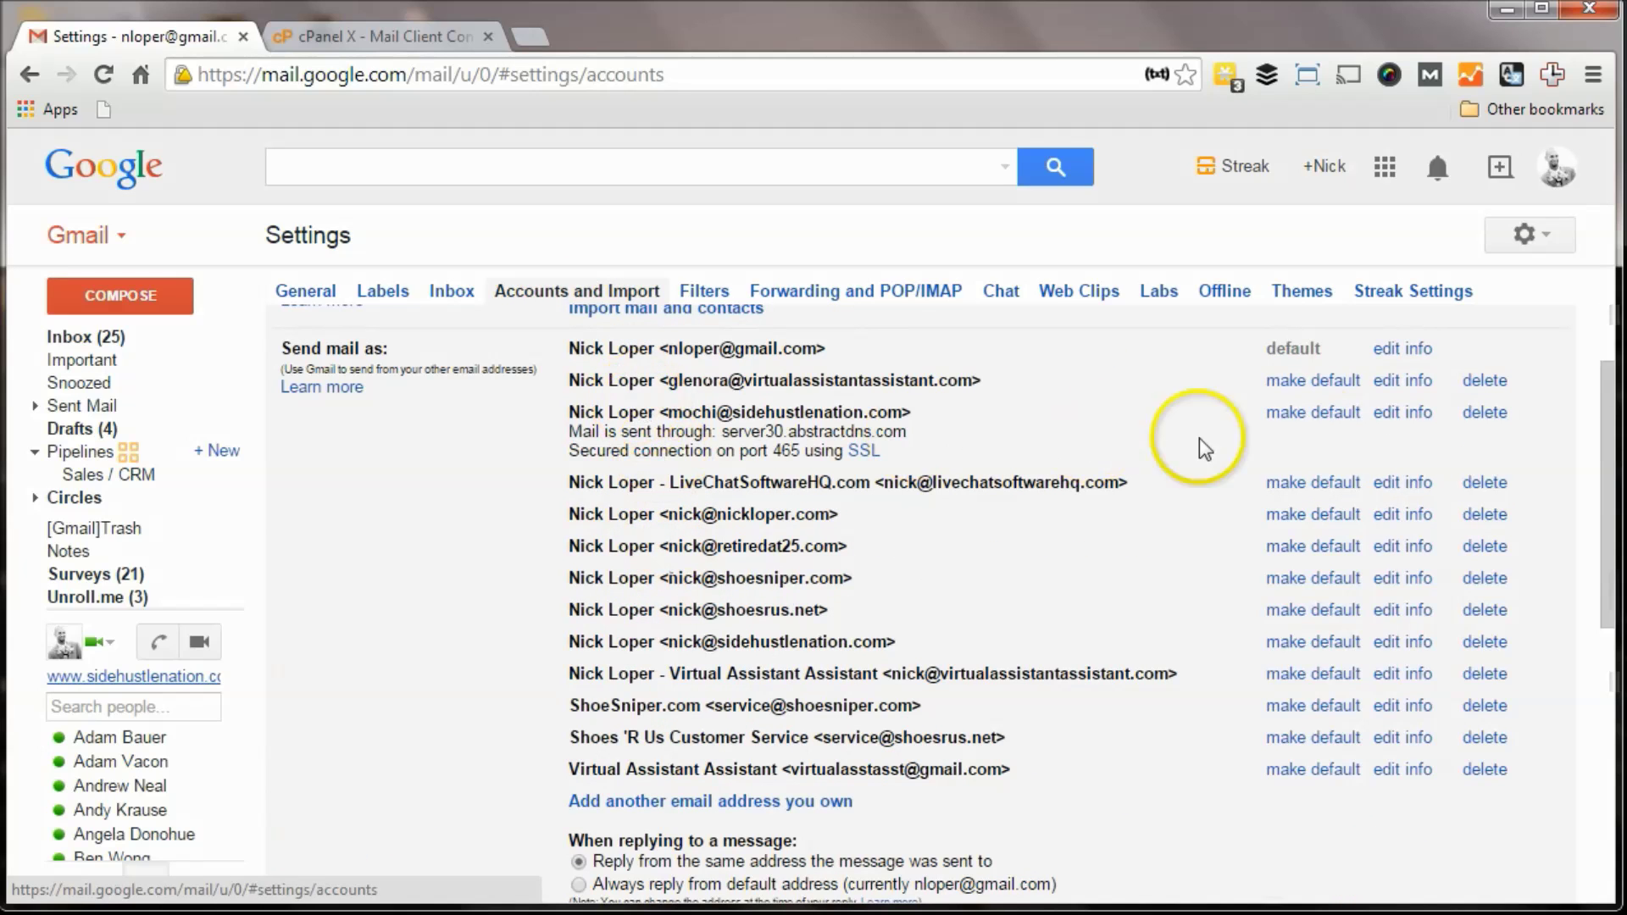
- Try editing the mochi address's display name, then close the editor without saving
click(1403, 413)
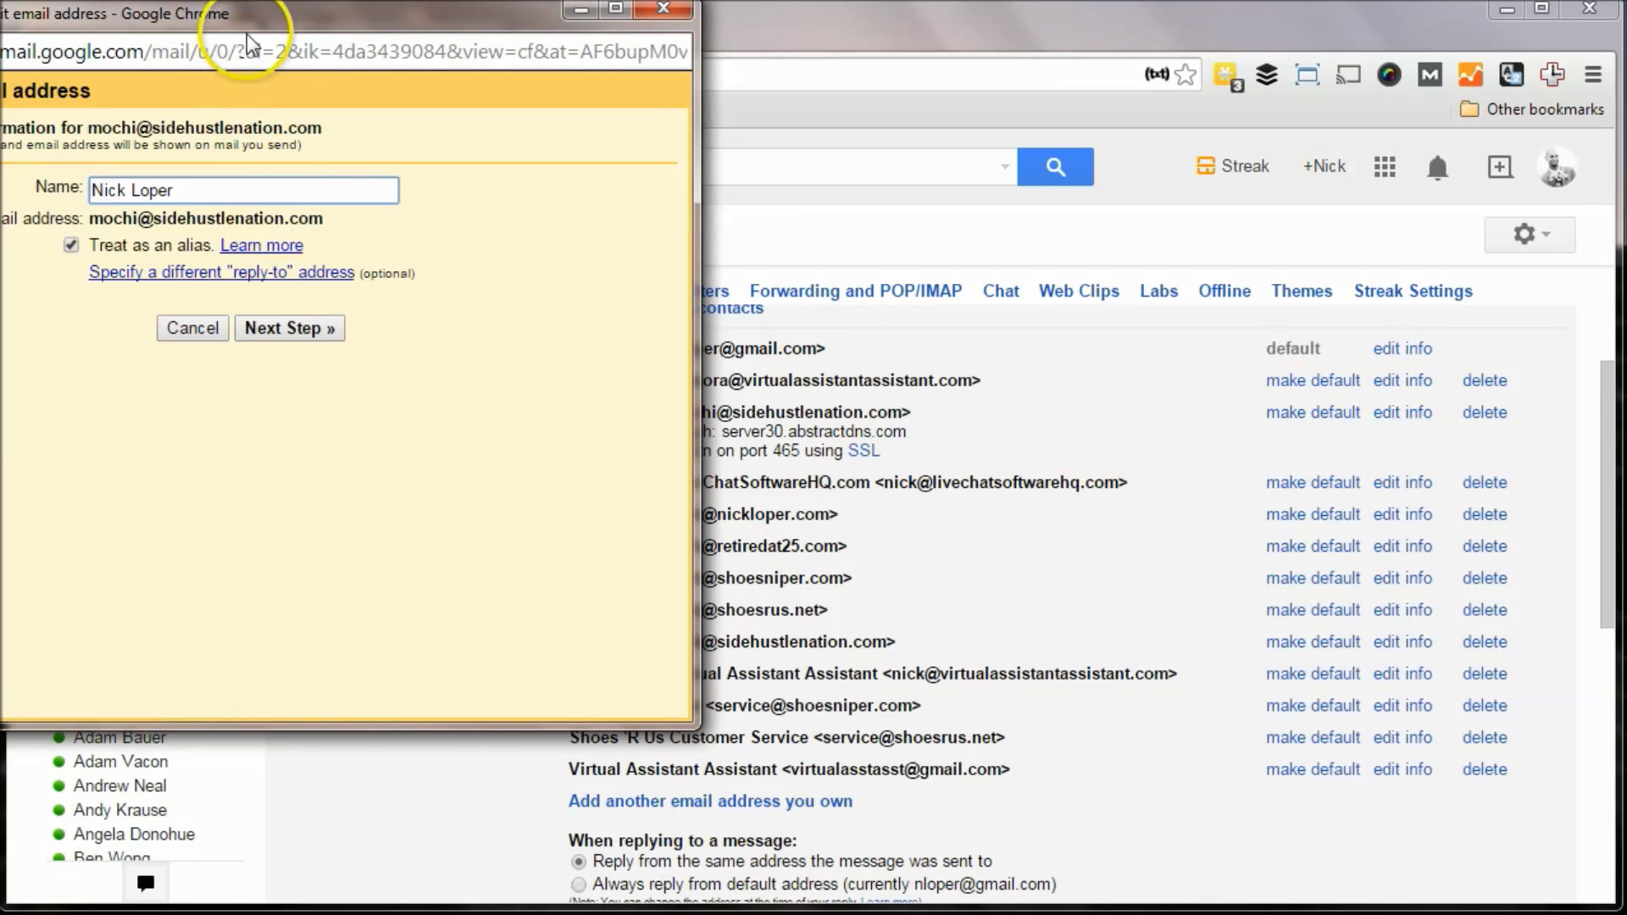
drag(246, 17, 435, 109)
click(197, 265)
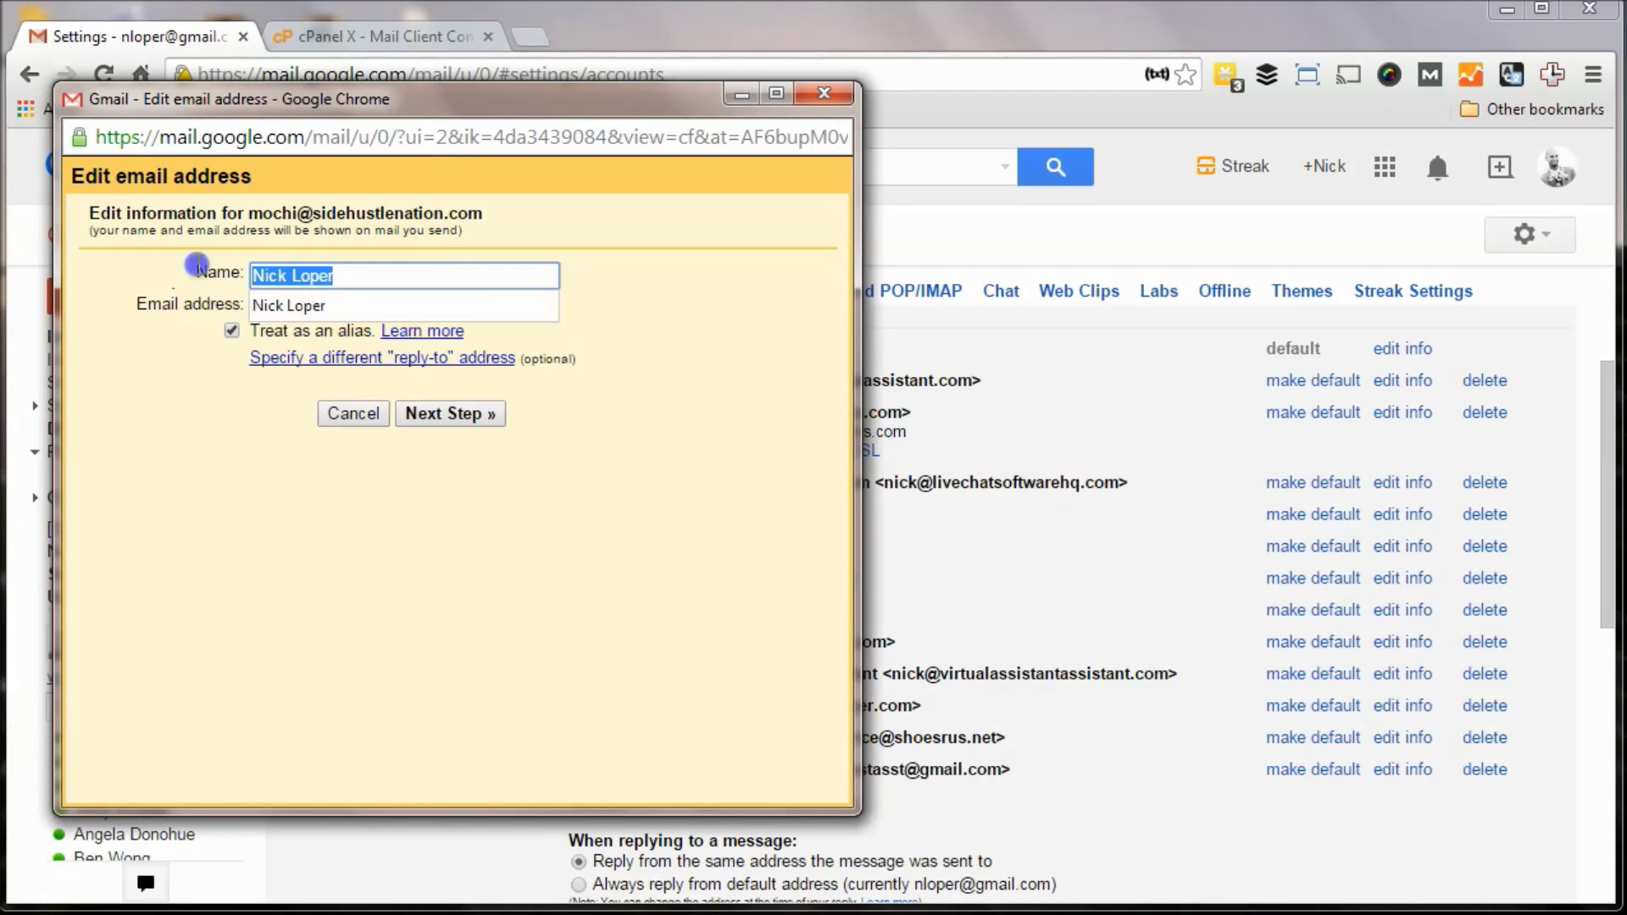
click(311, 311)
text(Si)
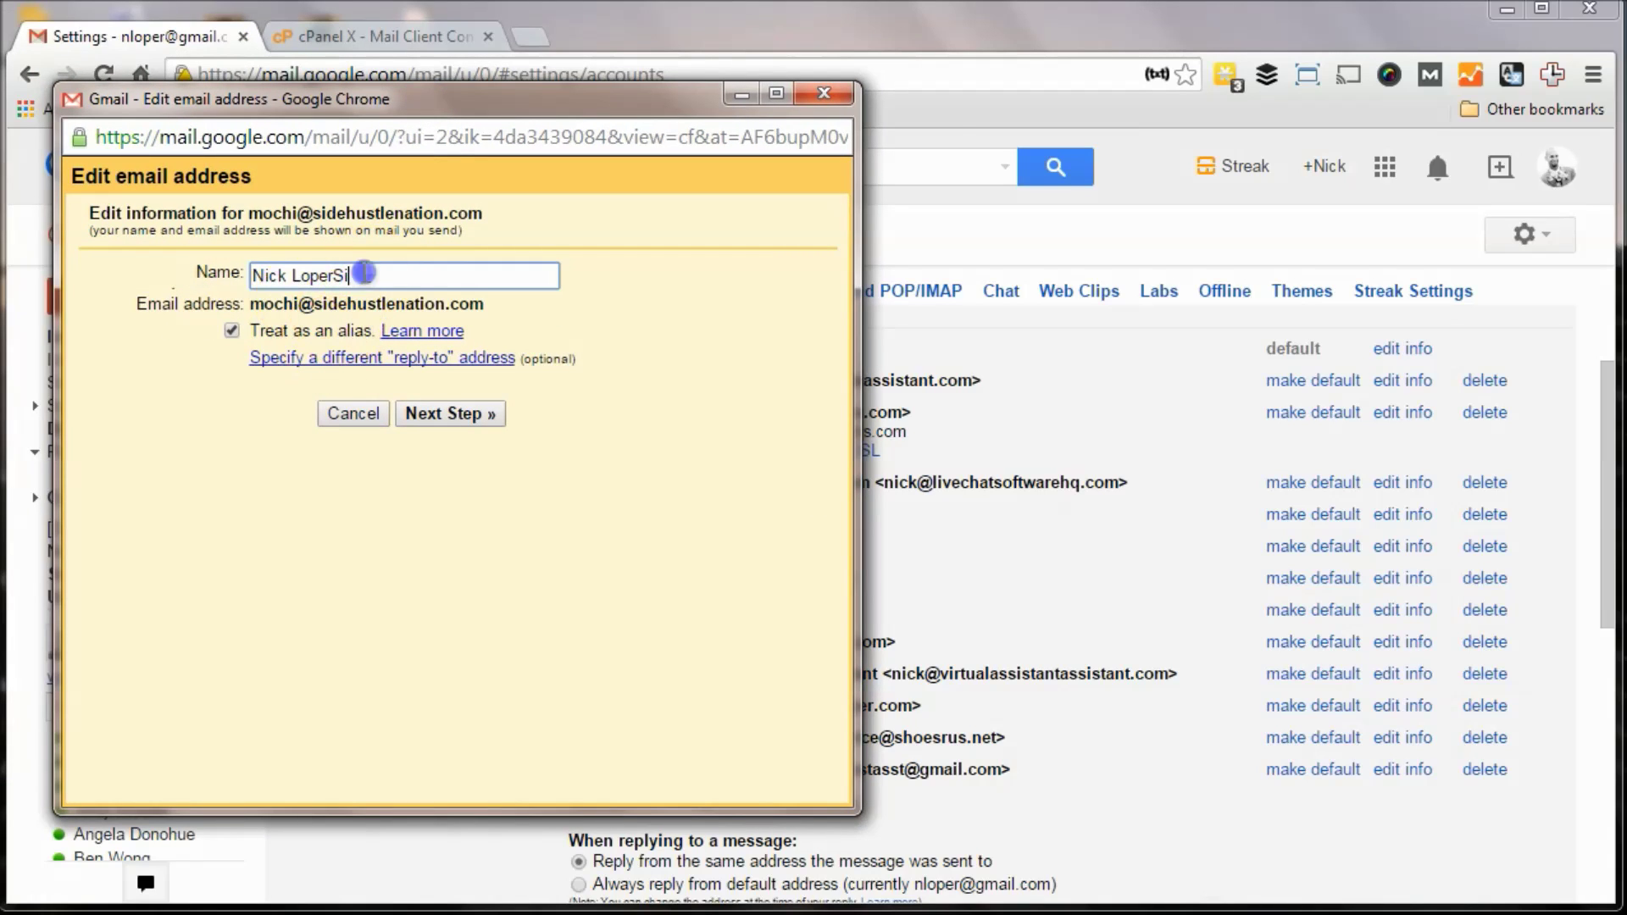
click(234, 258)
click(823, 93)
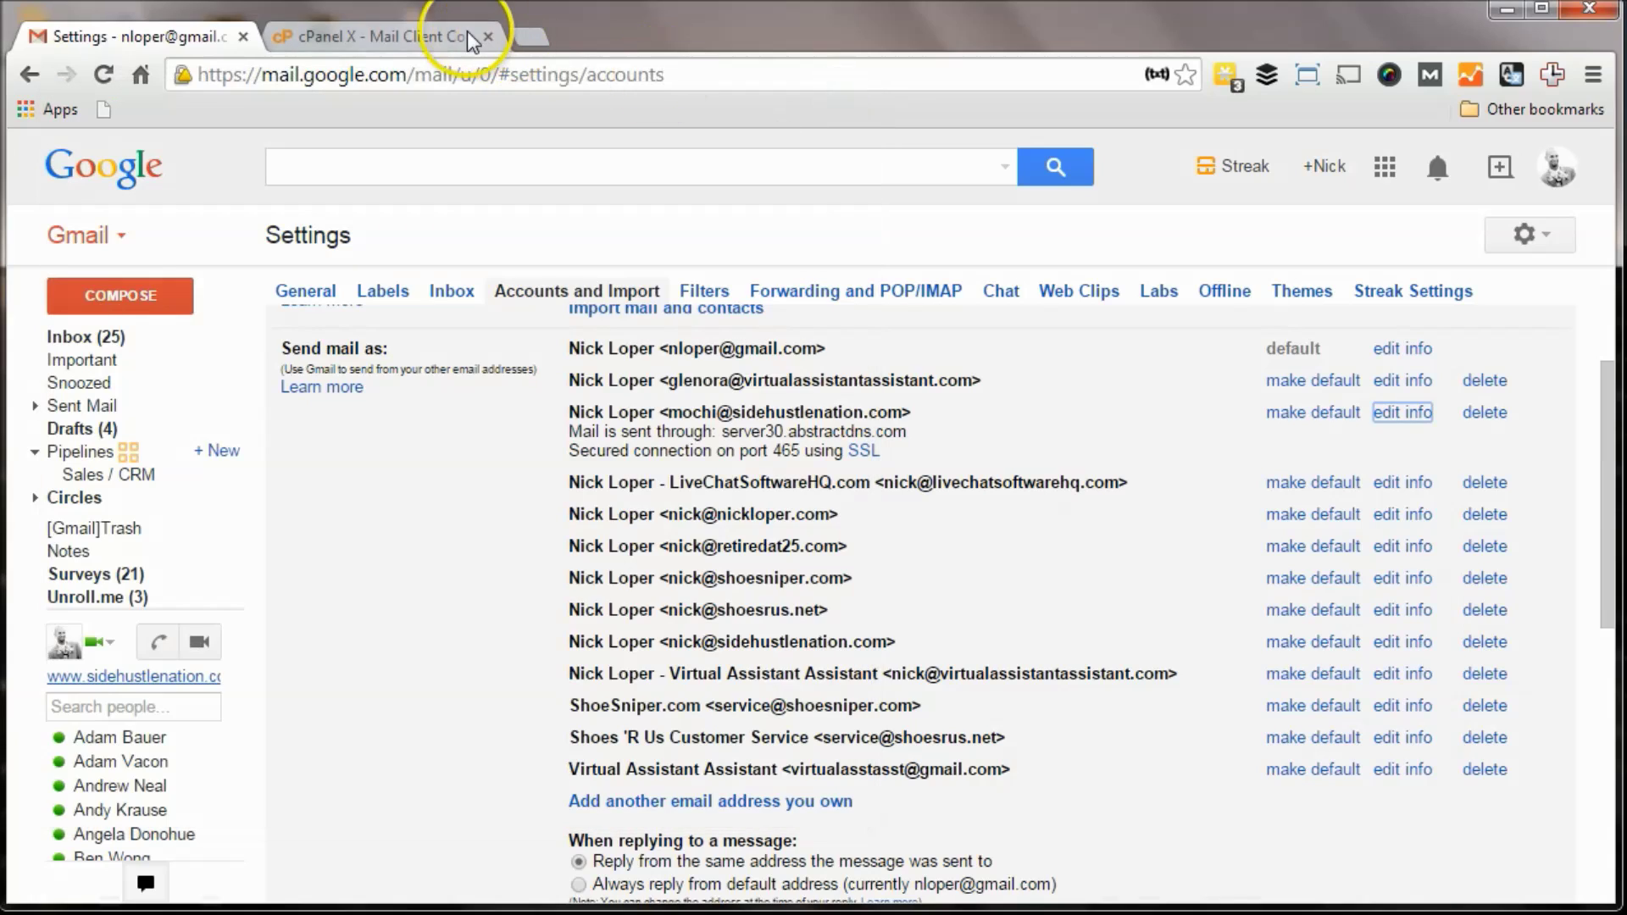